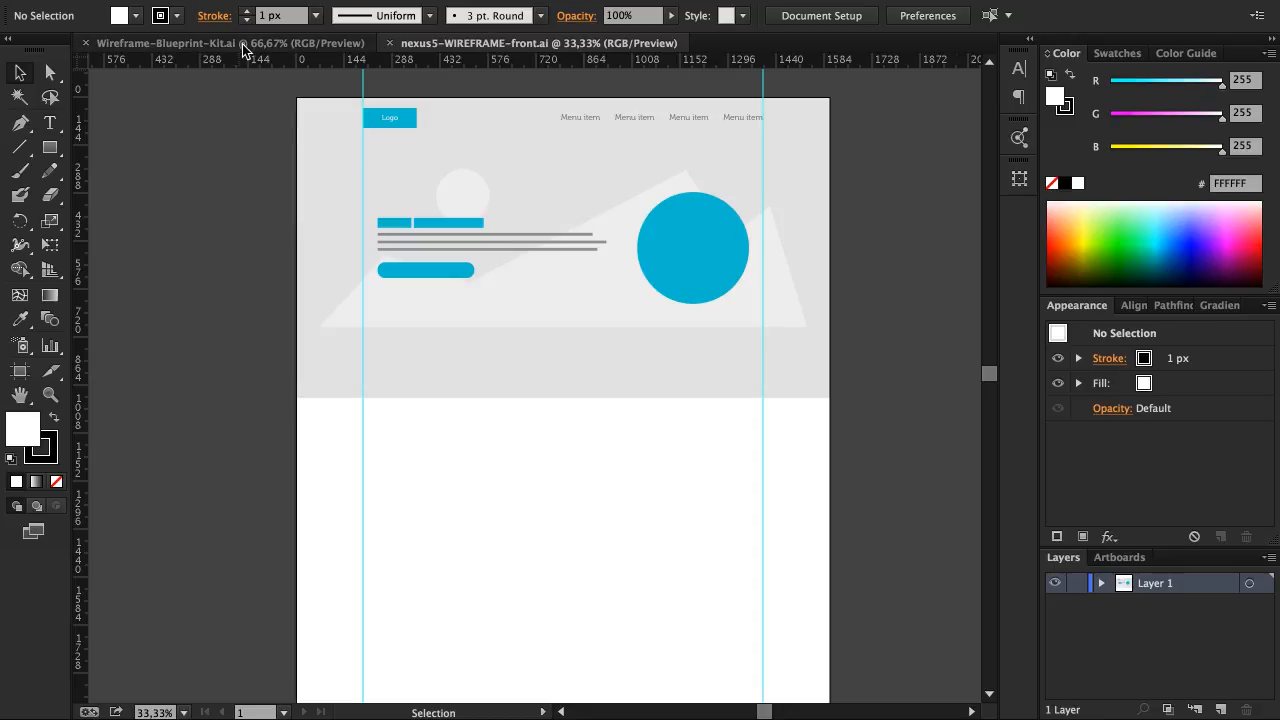
Step: Copy the centred heading bar with its top two text lines from Wireframe-Blueprint-Kit.ai into nexus5-WIREFRAME-front.ai, below the hero section
scroll(414, 358, down, 2)
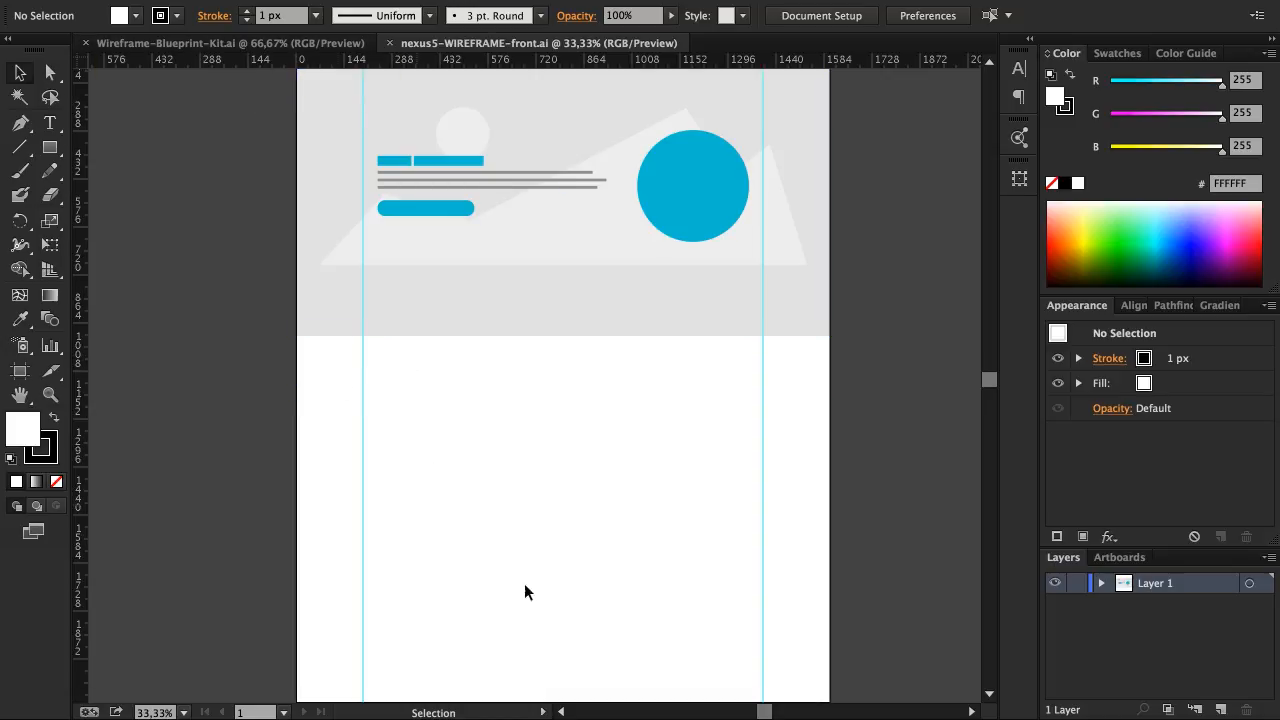
click(240, 44)
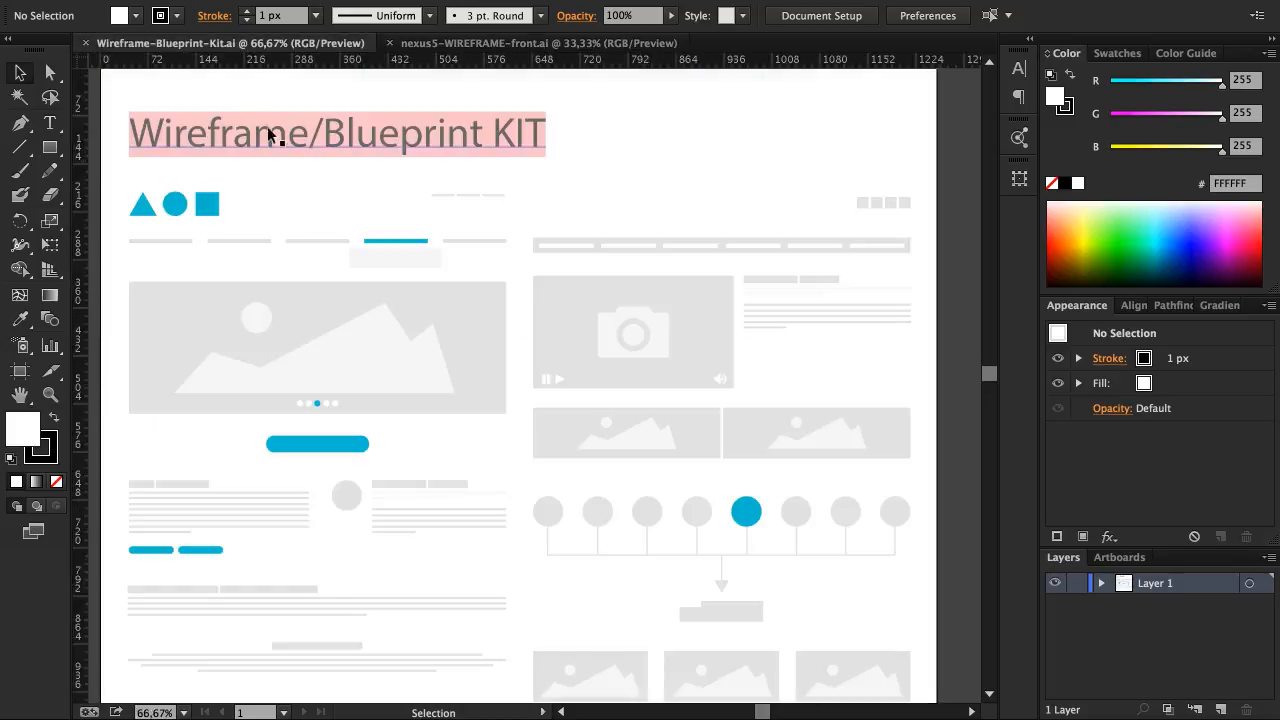
scroll(360, 390, down, 5)
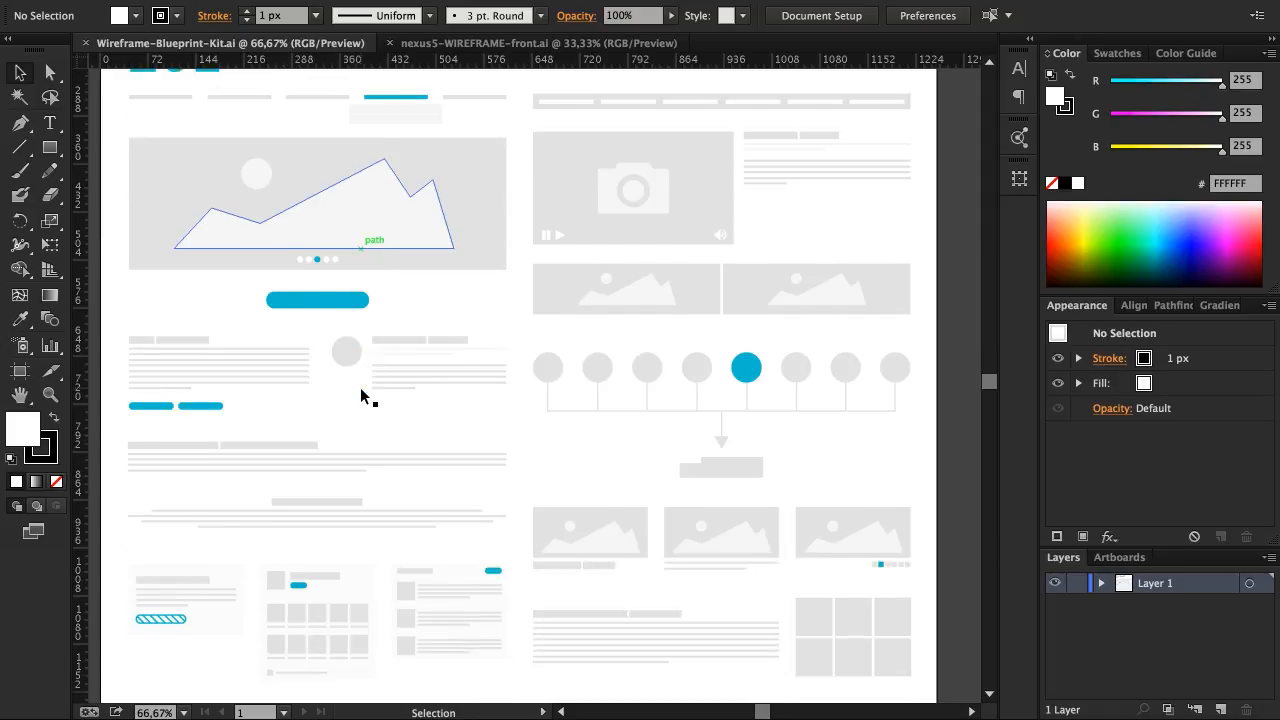
scroll(258, 497, up, 1)
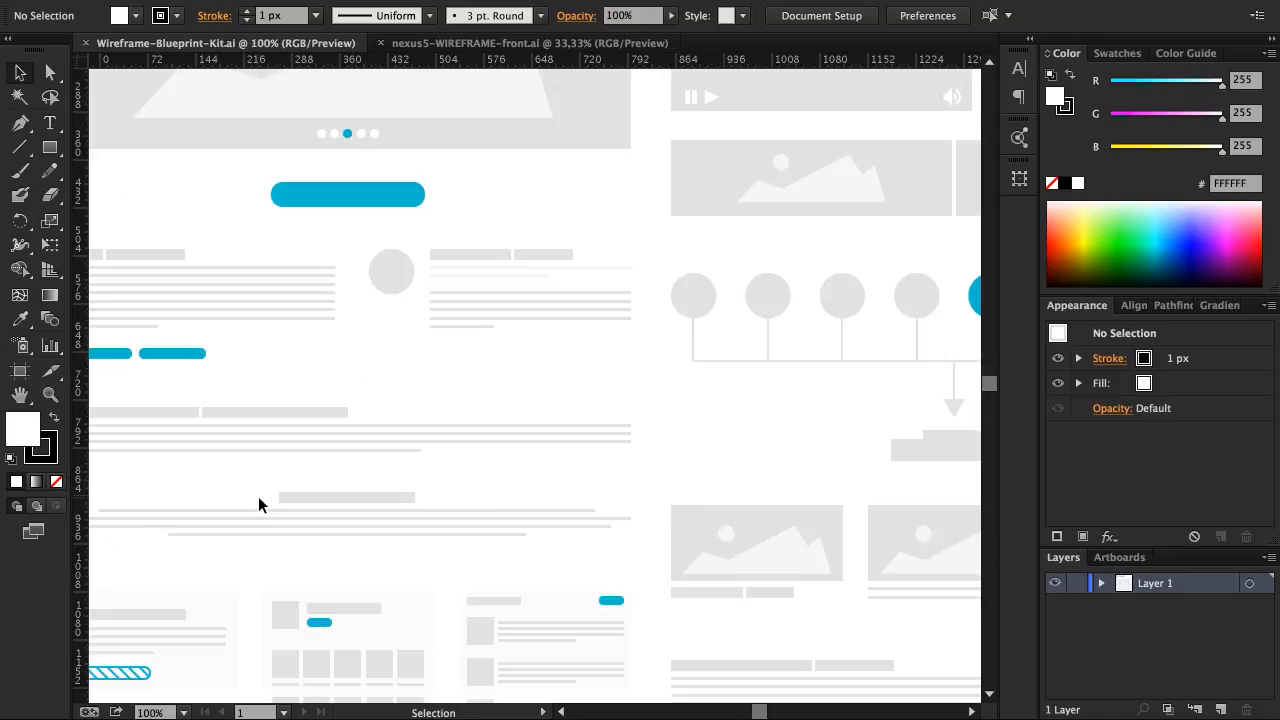
click(385, 518)
drag(365, 501, 742, 441)
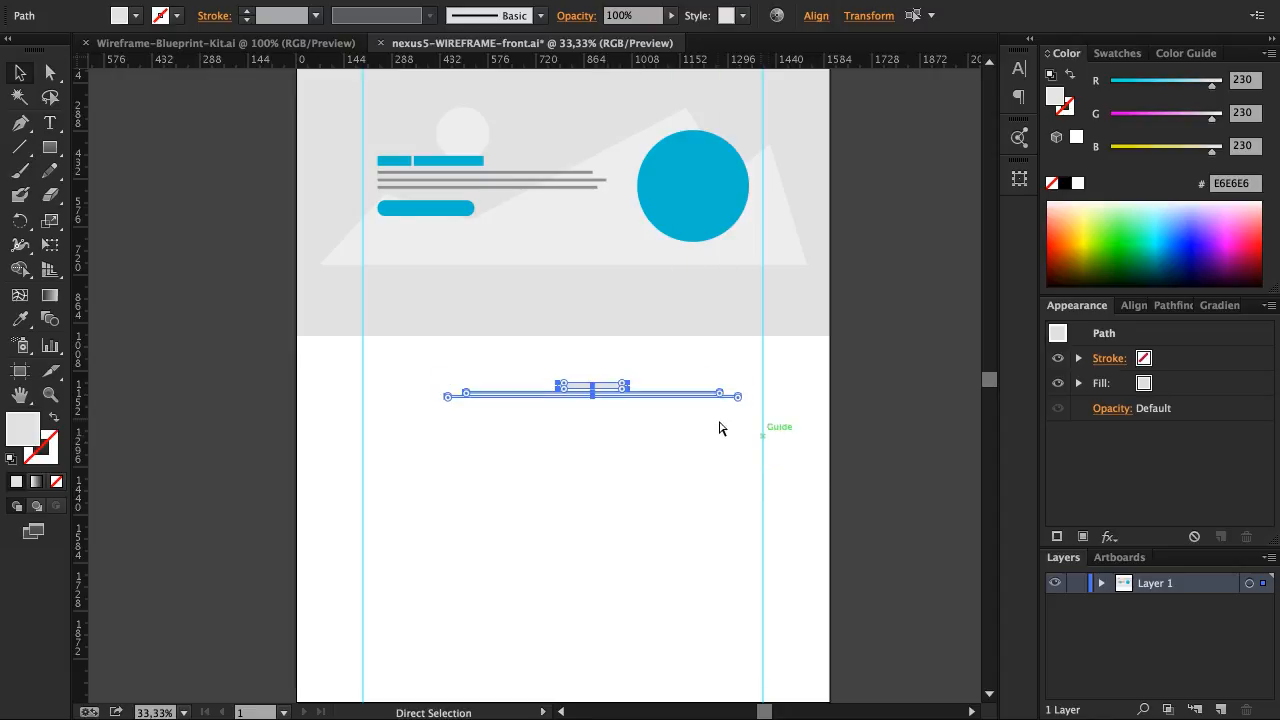
Step: Group the copied heading and text lines, centre the group horizontally on the artboard, and move it up closer to the hero section
key(ctrl+g)
click(1134, 305)
click(1250, 463)
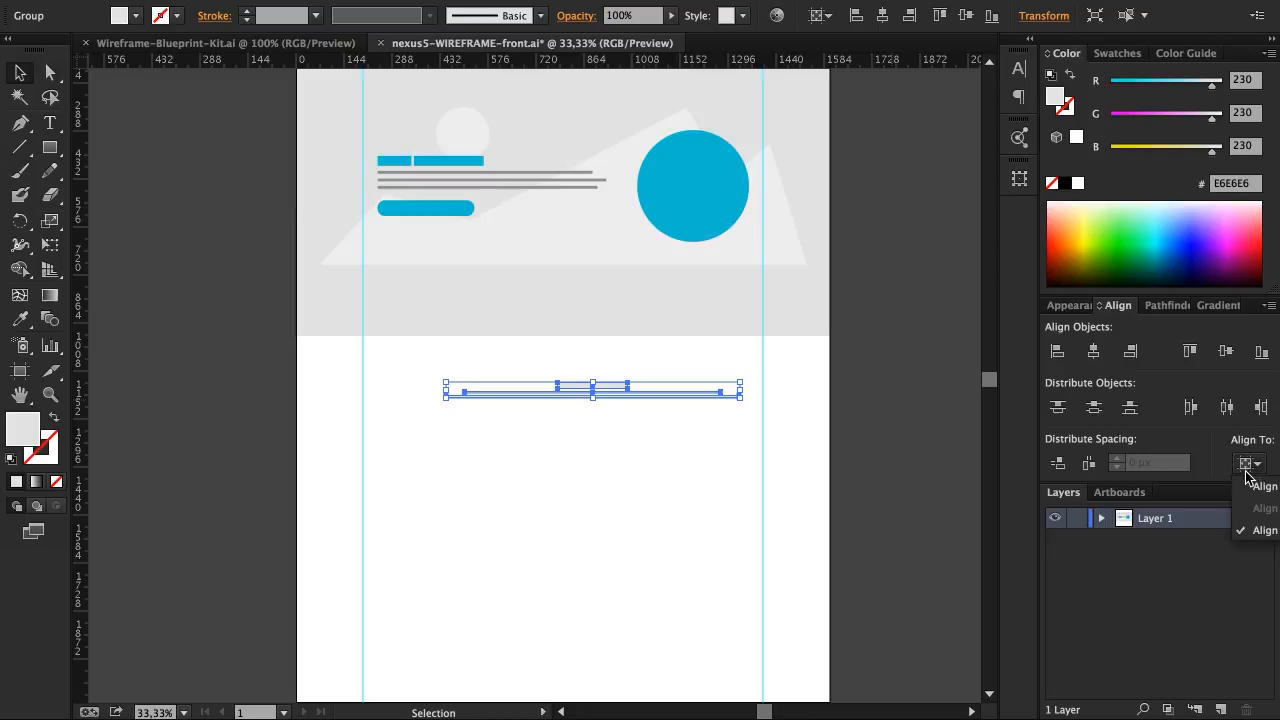
click(1262, 530)
click(1093, 350)
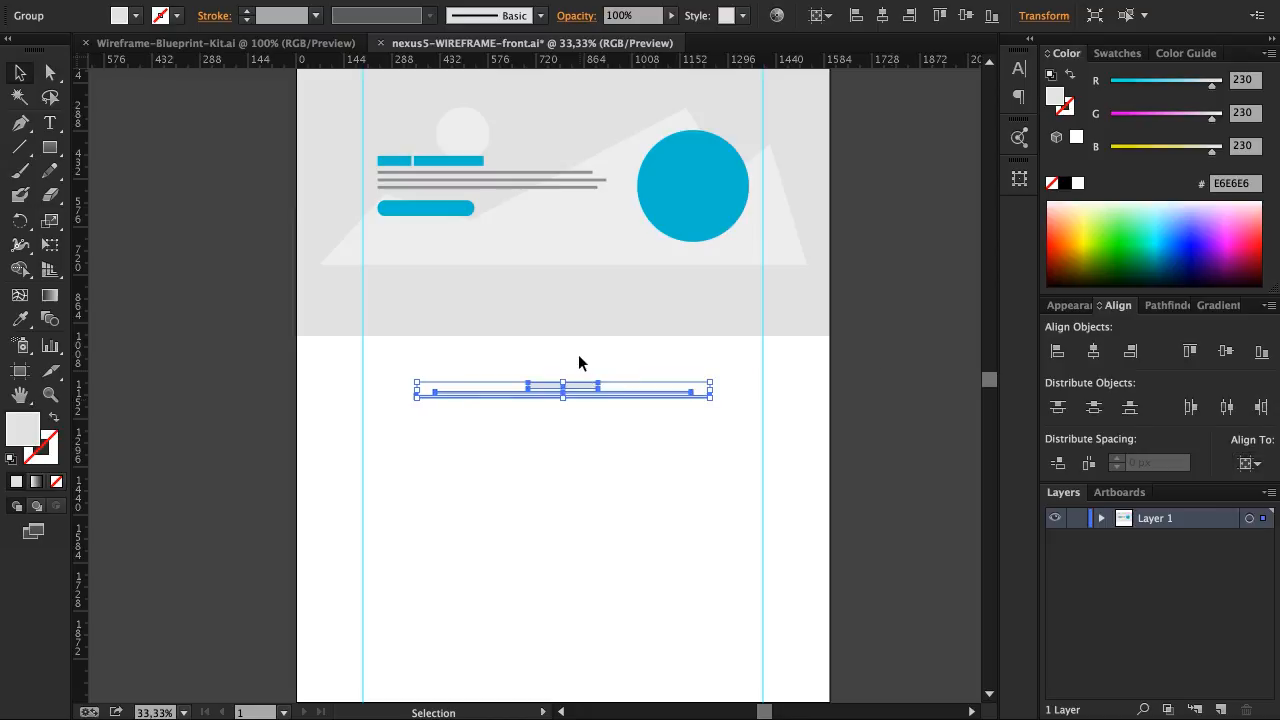
drag(586, 379, 588, 361)
click(873, 288)
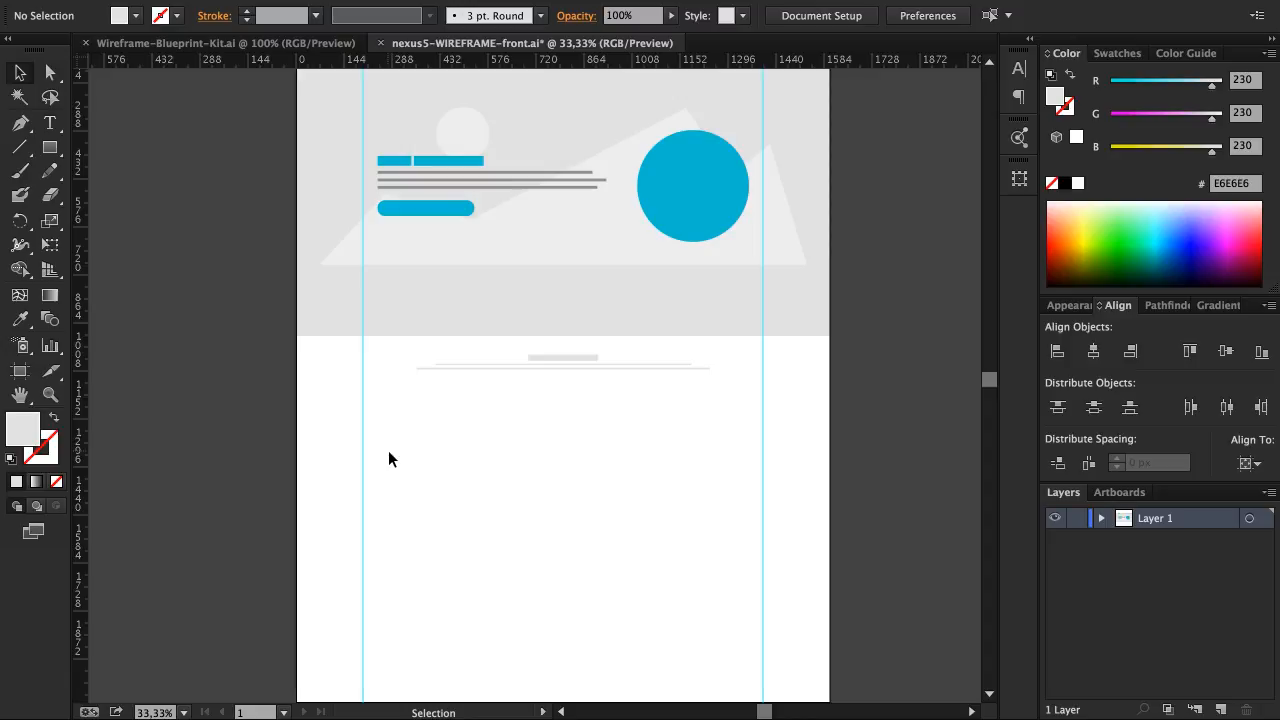
Step: Copy the wide mountain image placeholder below the video block in the wireframe kit into nexus5-WIREFRAME-front.ai, beneath the heading text
click(172, 45)
scroll(434, 257, up, 3)
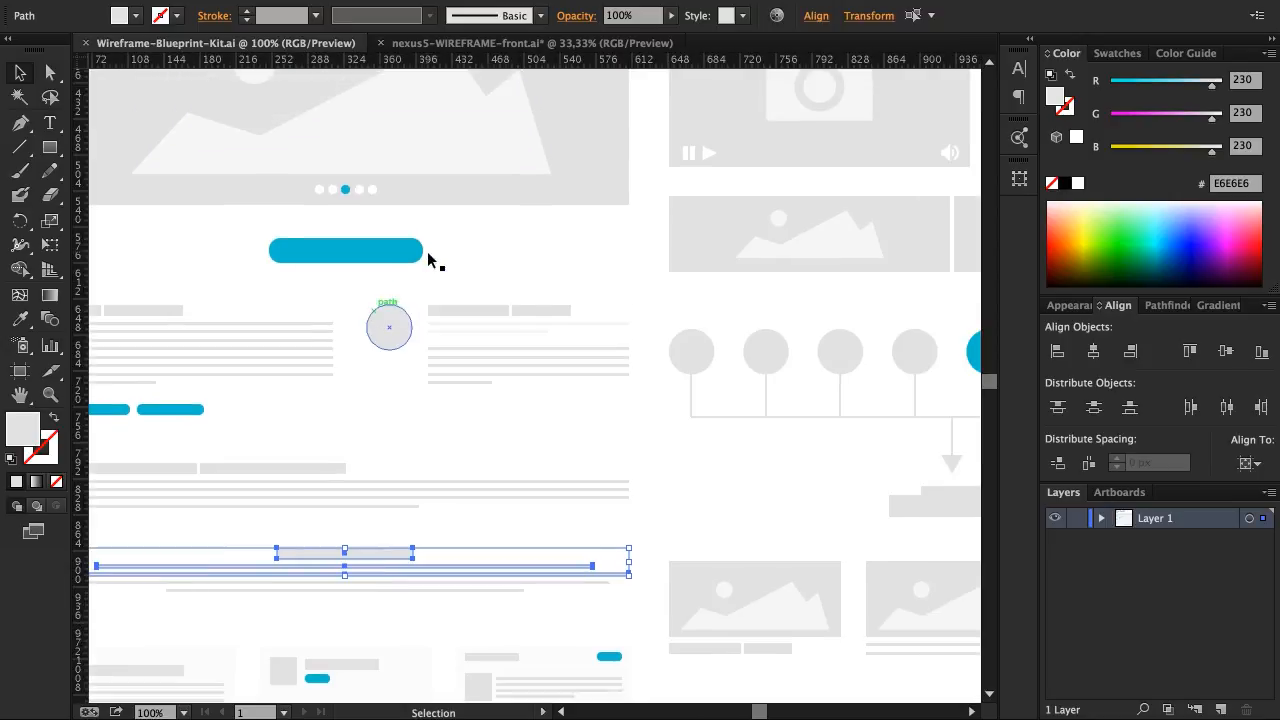
scroll(433, 262, up, 3)
click(670, 345)
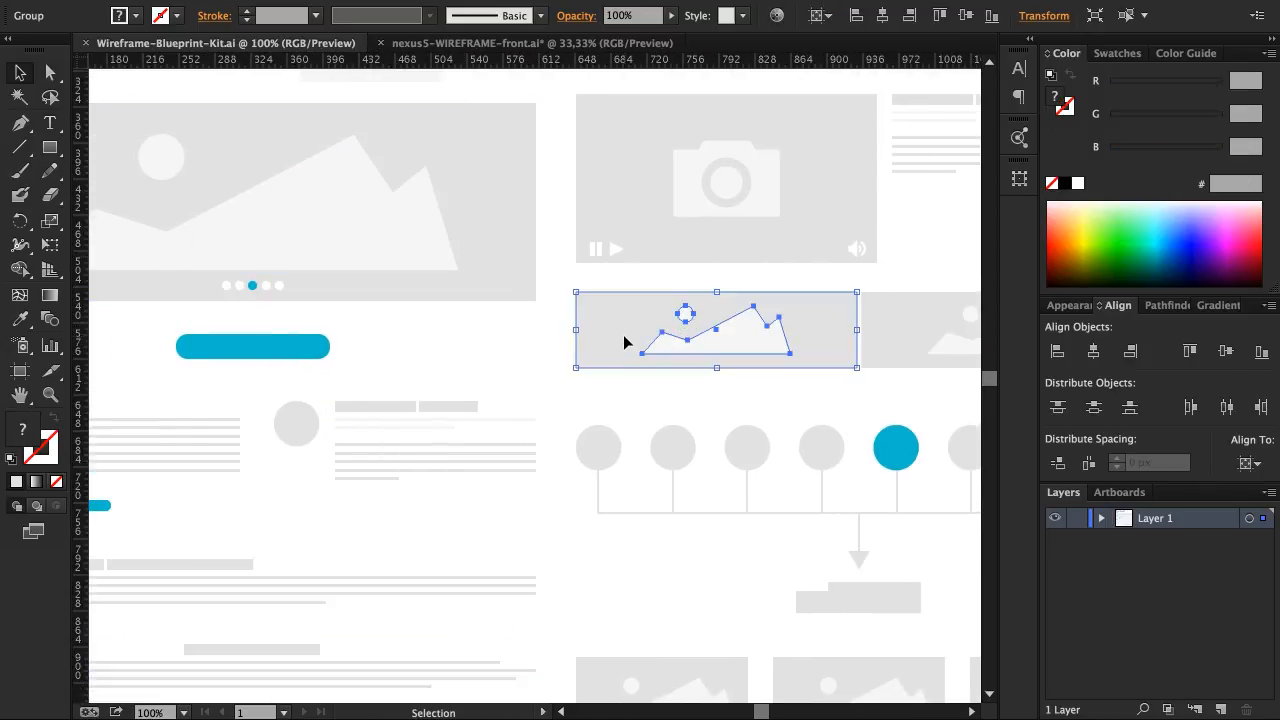
drag(631, 341, 710, 513)
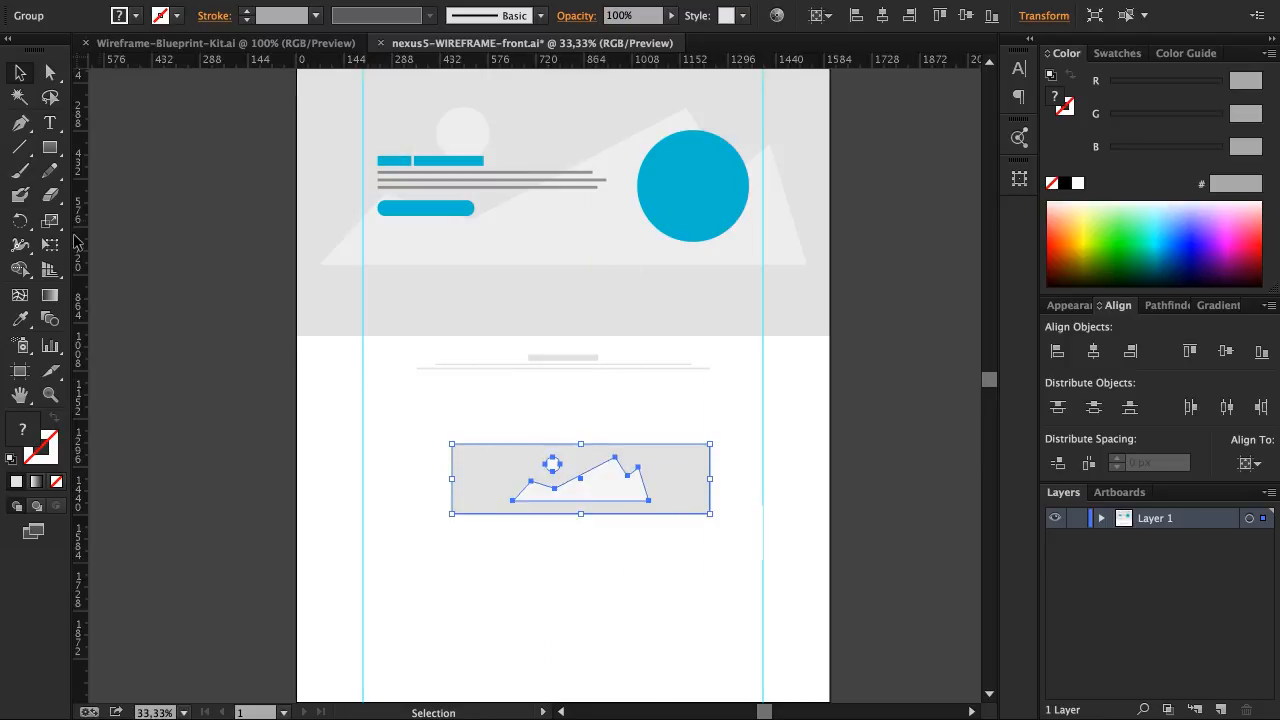
Step: Draw a circle over the middle of the image placeholder and use it as a clipping mask for the placeholder
click(51, 148)
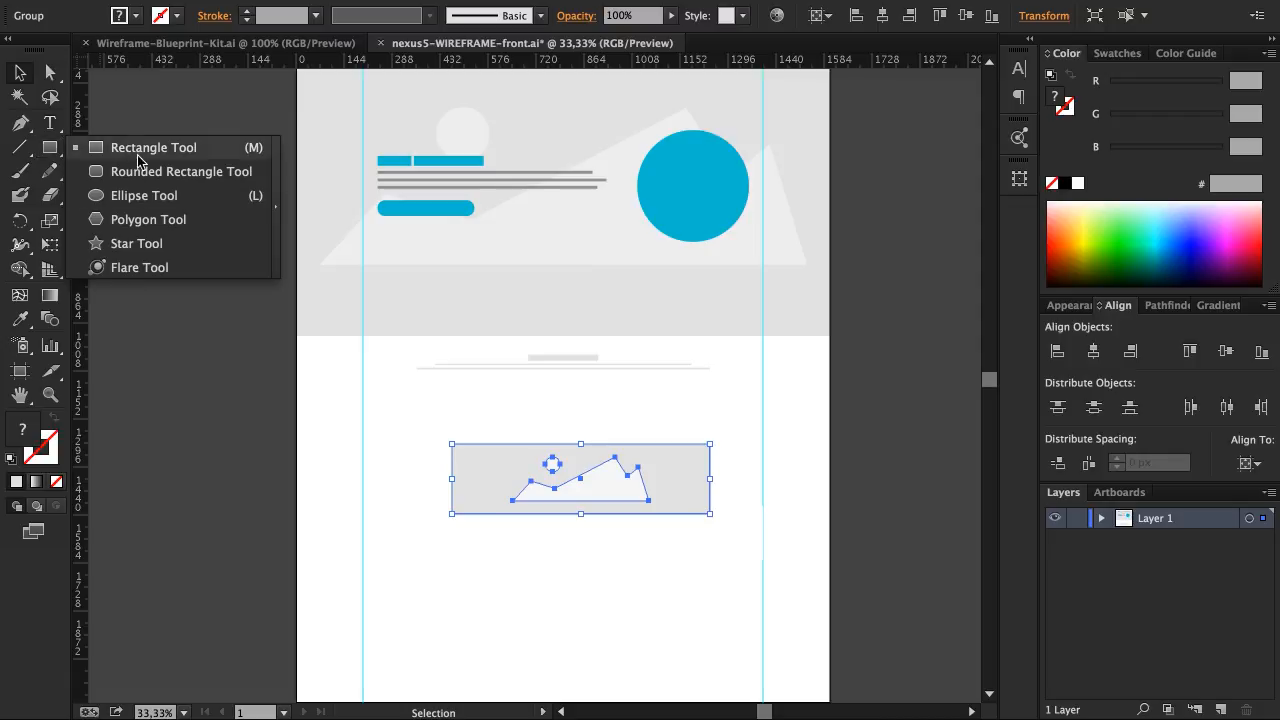
click(140, 197)
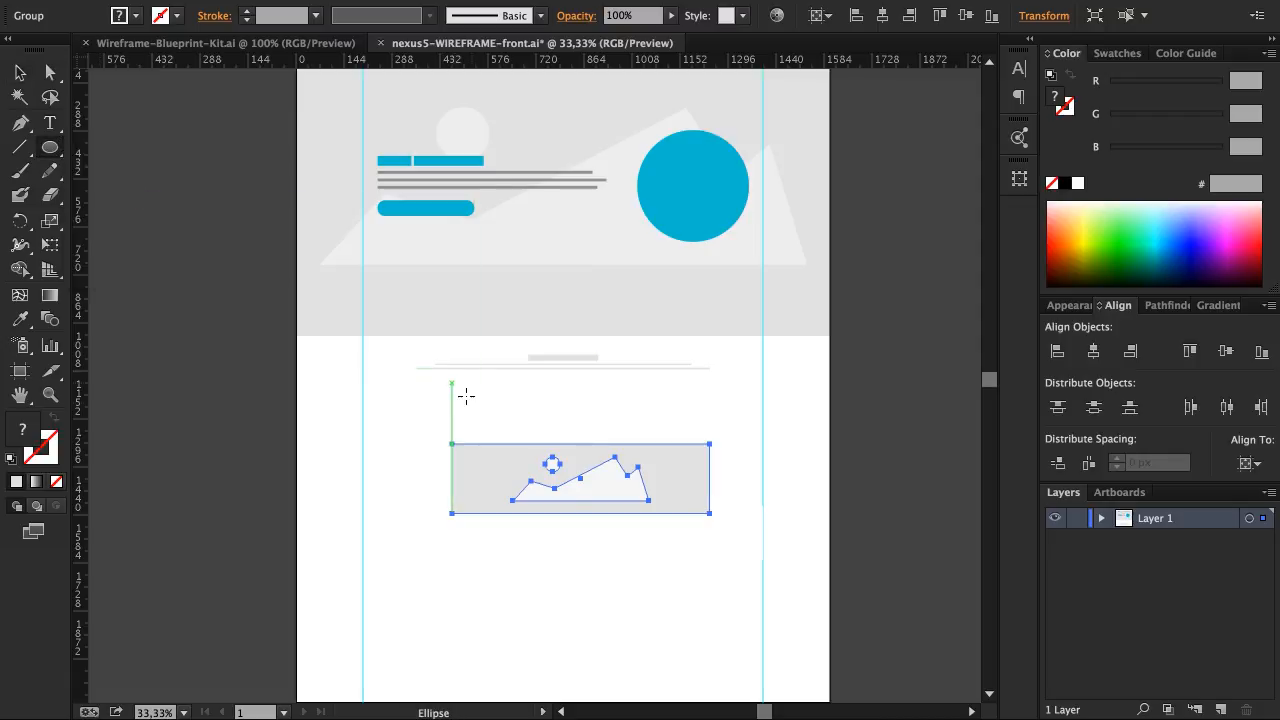
mouse_move(513, 426)
mouse_down()
mouse_move(677, 534)
mouse_move(624, 505)
mouse_move(640, 509)
mouse_up()
key(v)
click(667, 500)
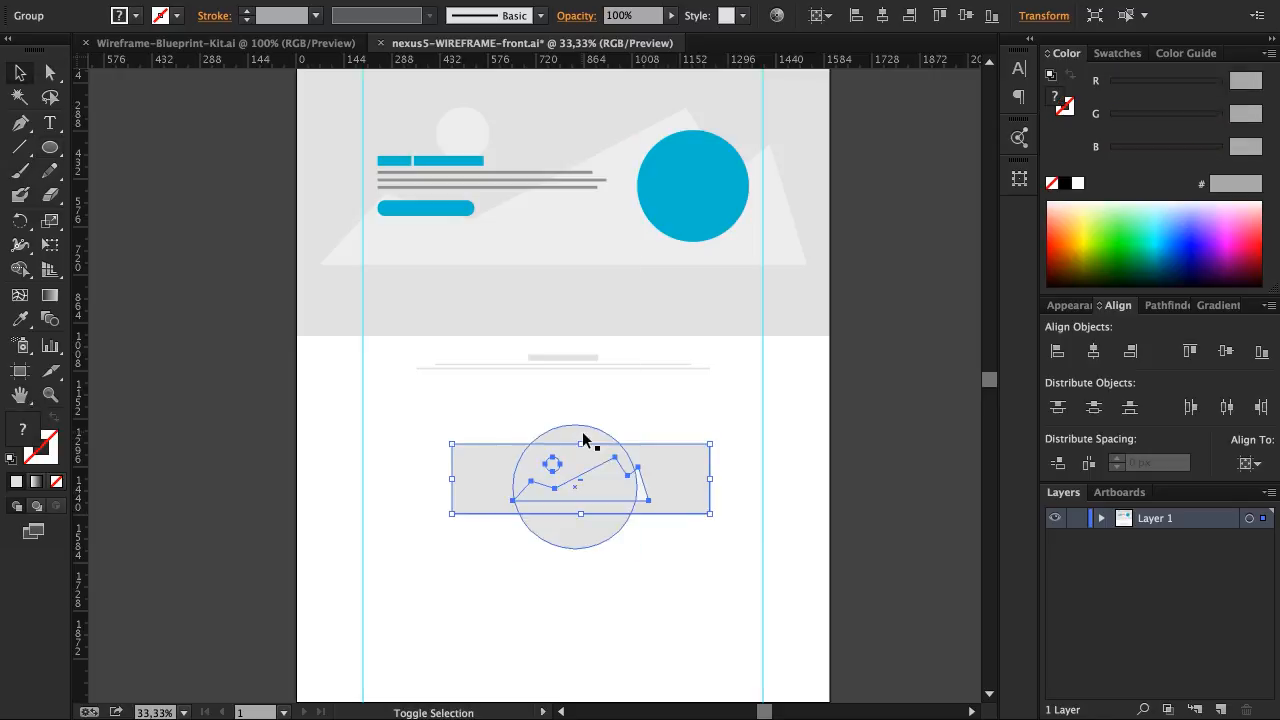
right_click(584, 438)
click(662, 552)
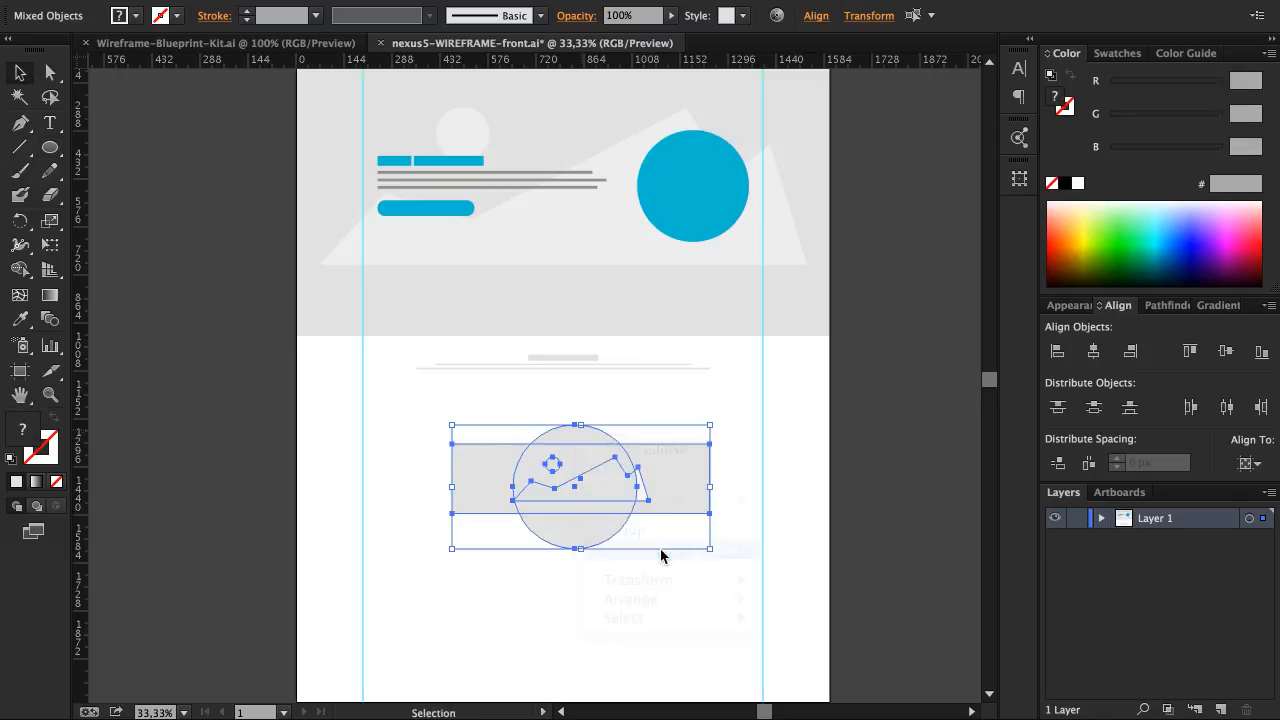
double_click(579, 458)
click(585, 460)
drag(581, 444, 581, 408)
key(ctrl+z)
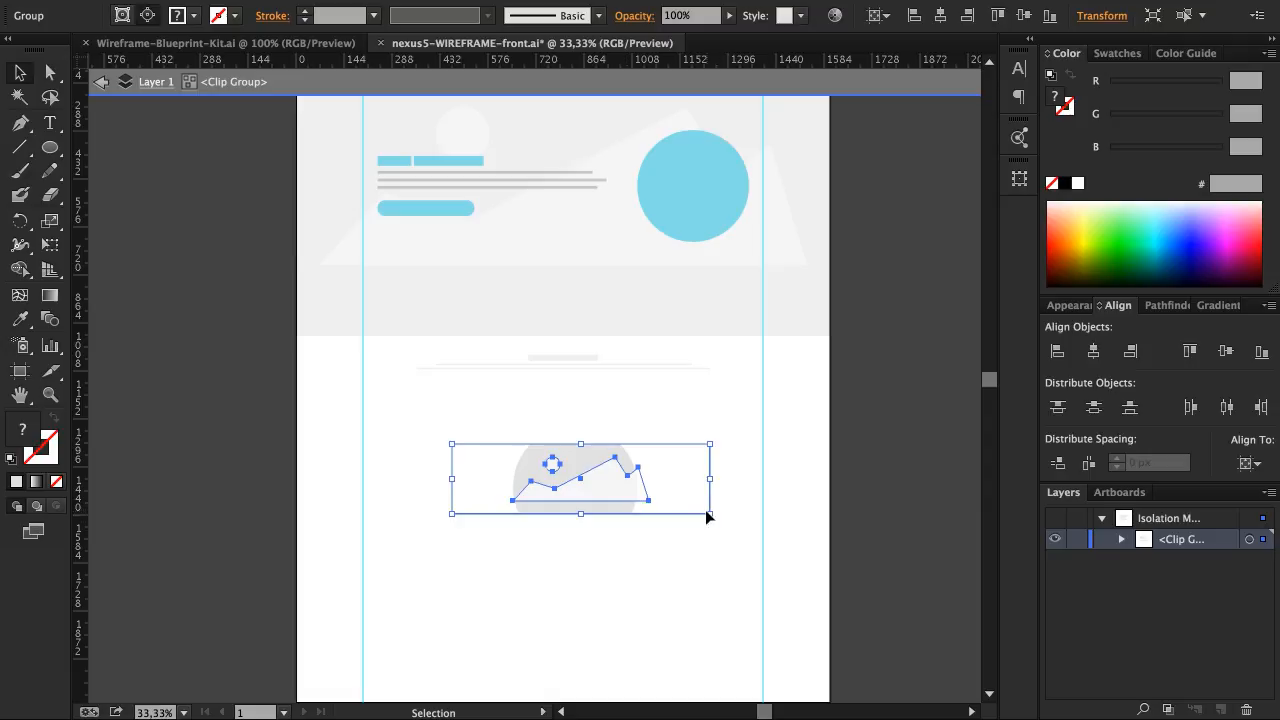
Step: Inside the clipped group, stretch the grey background rectangle upward and downward so it covers the whole circle, and leave isolation mode
click(603, 526)
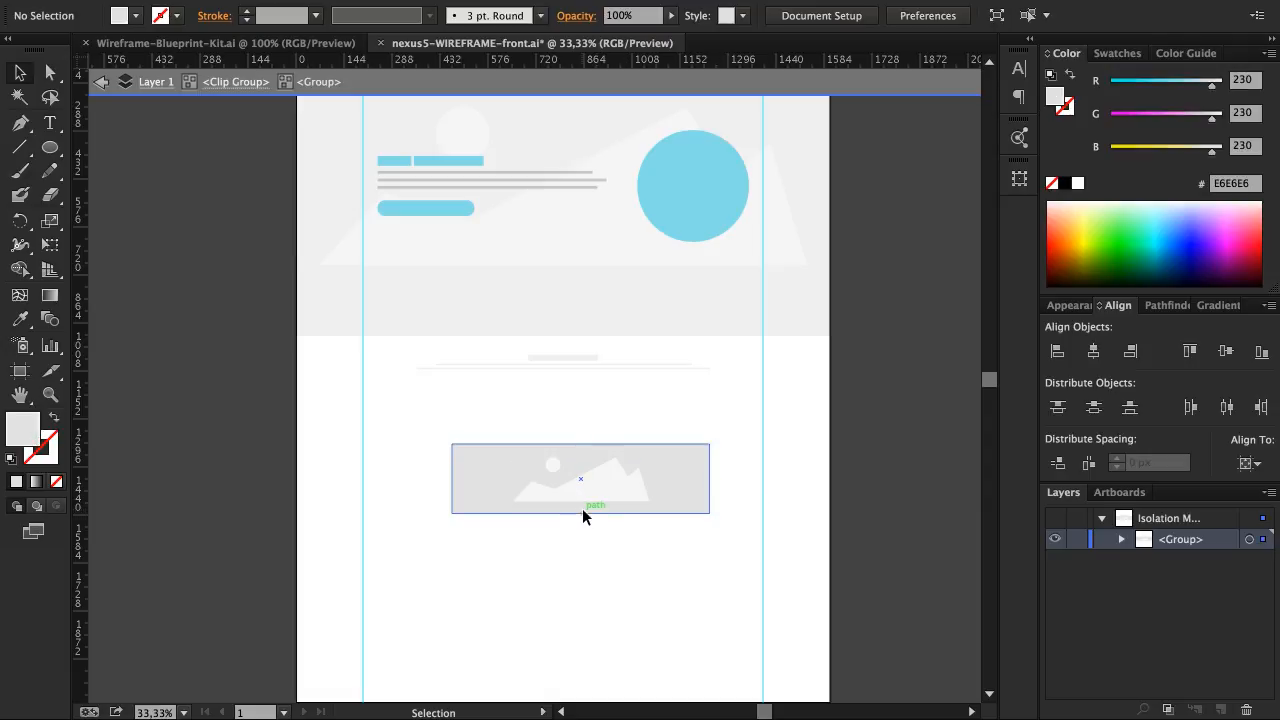
click(581, 514)
drag(581, 514, 582, 561)
drag(581, 444, 581, 405)
double_click(723, 498)
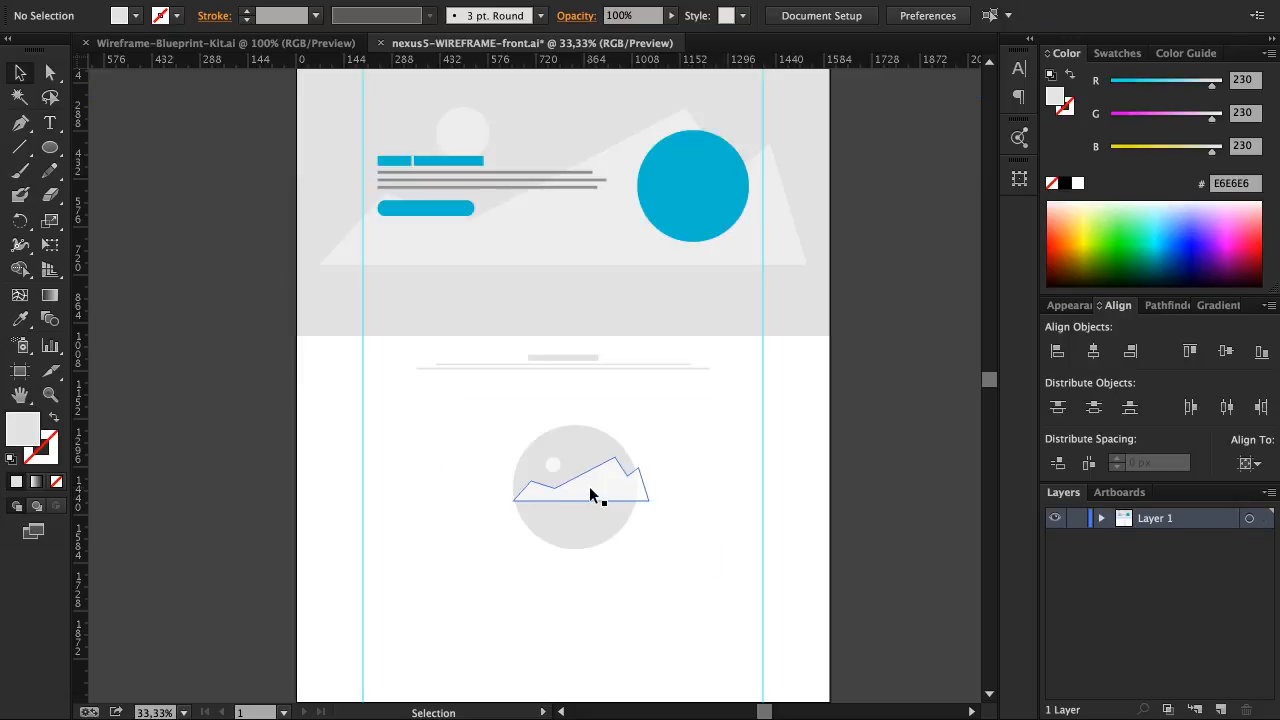
Step: Isolate the clipped placeholder's inner group, enlarge the mountain and sun shapes slightly, and shift them right within the circle
click(591, 517)
double_click(586, 492)
double_click(582, 488)
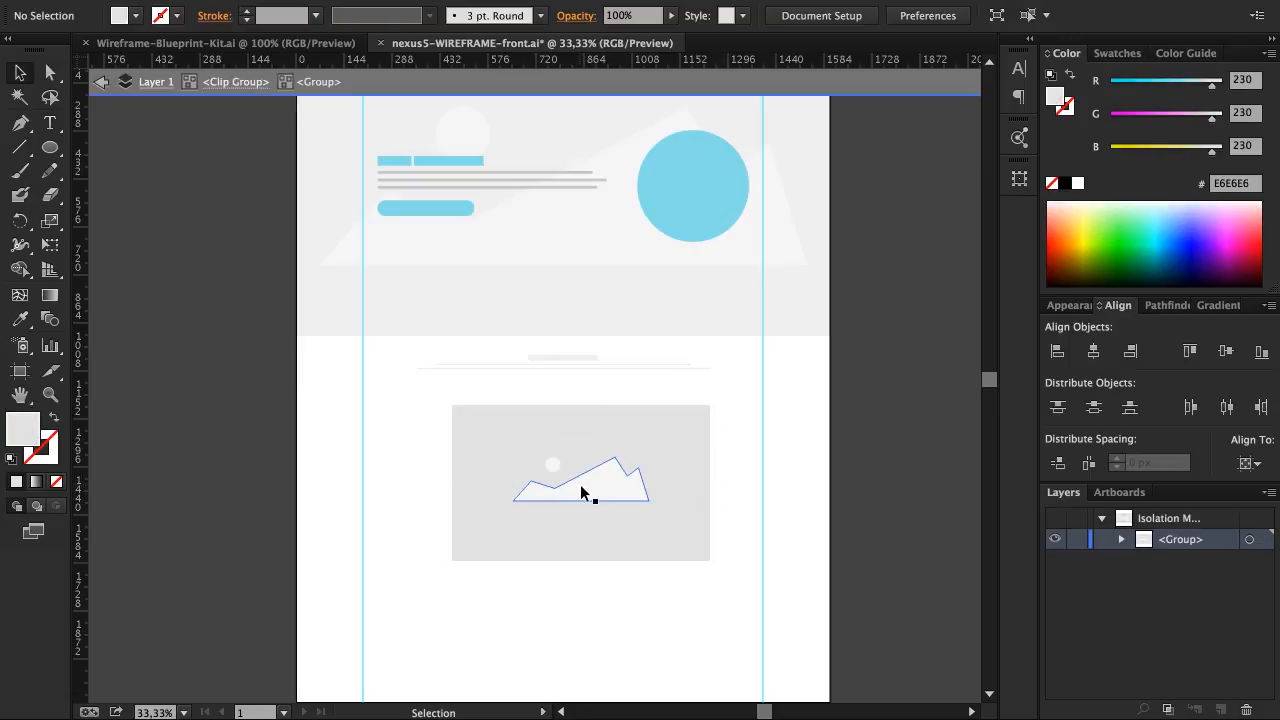
click(560, 480)
drag(650, 500, 675, 520)
drag(614, 491, 641, 486)
double_click(406, 476)
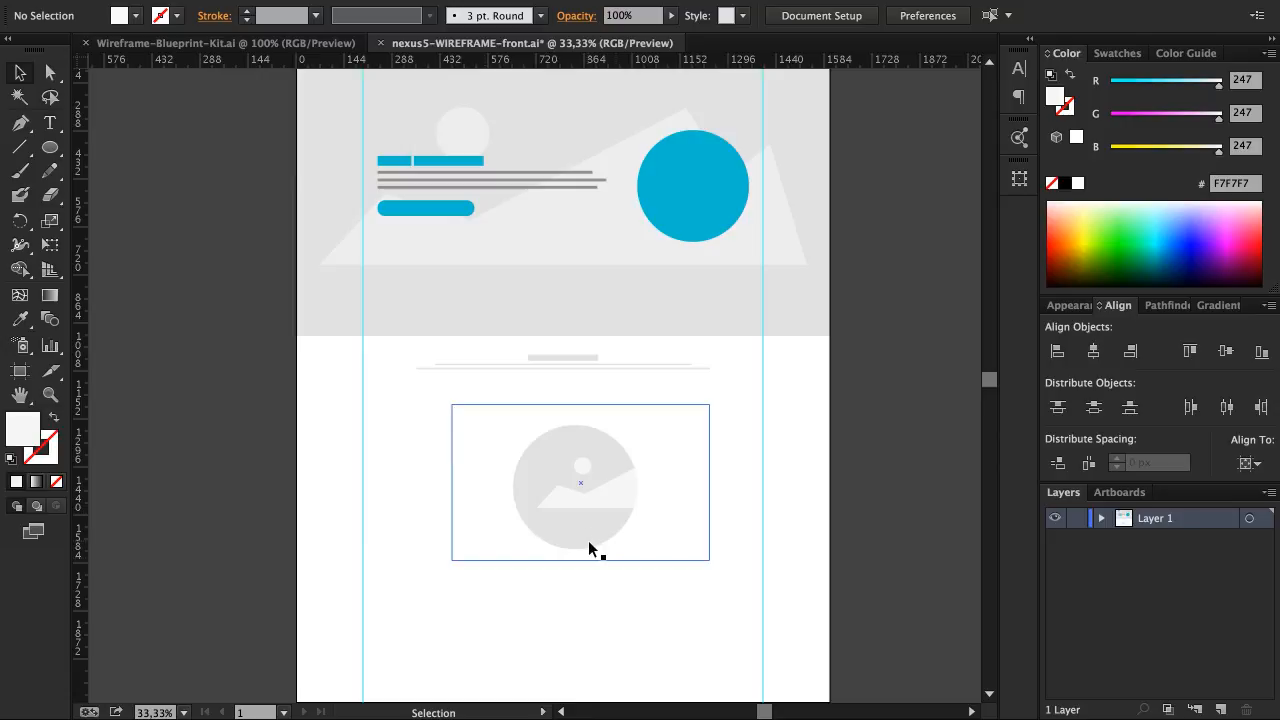
click(616, 496)
double_click(615, 491)
key(a)
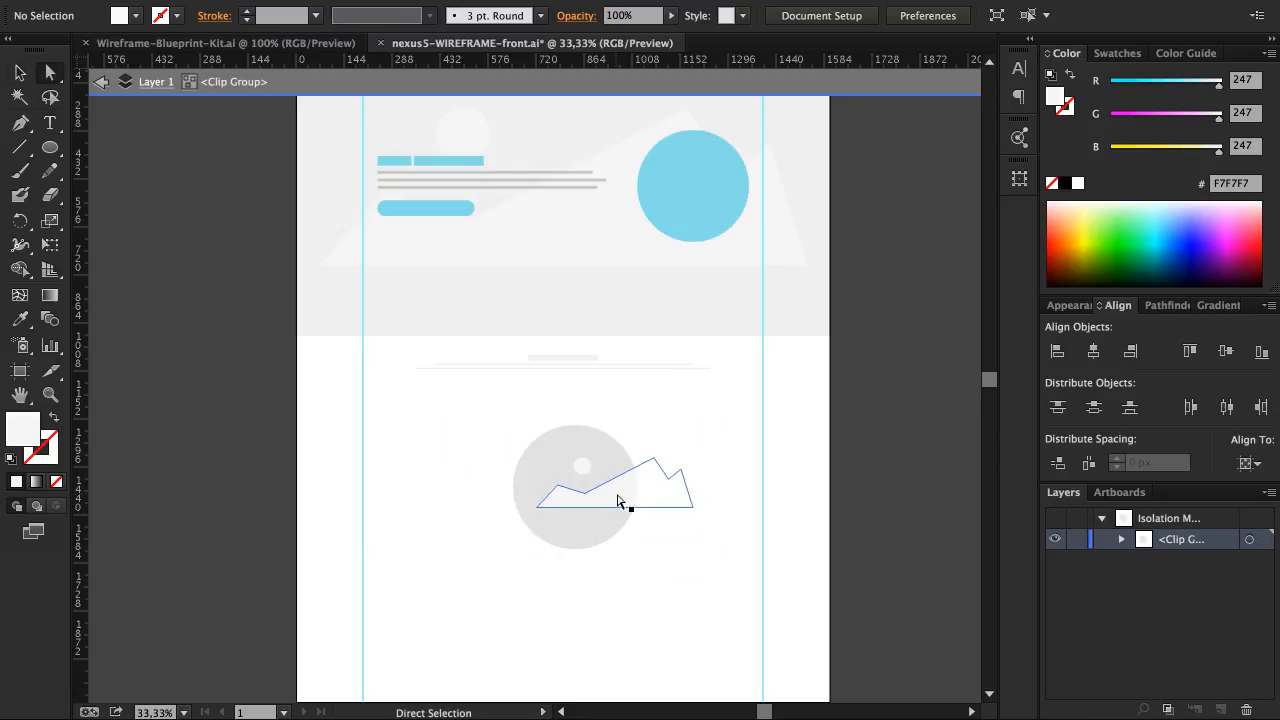
click(615, 500)
click(584, 461)
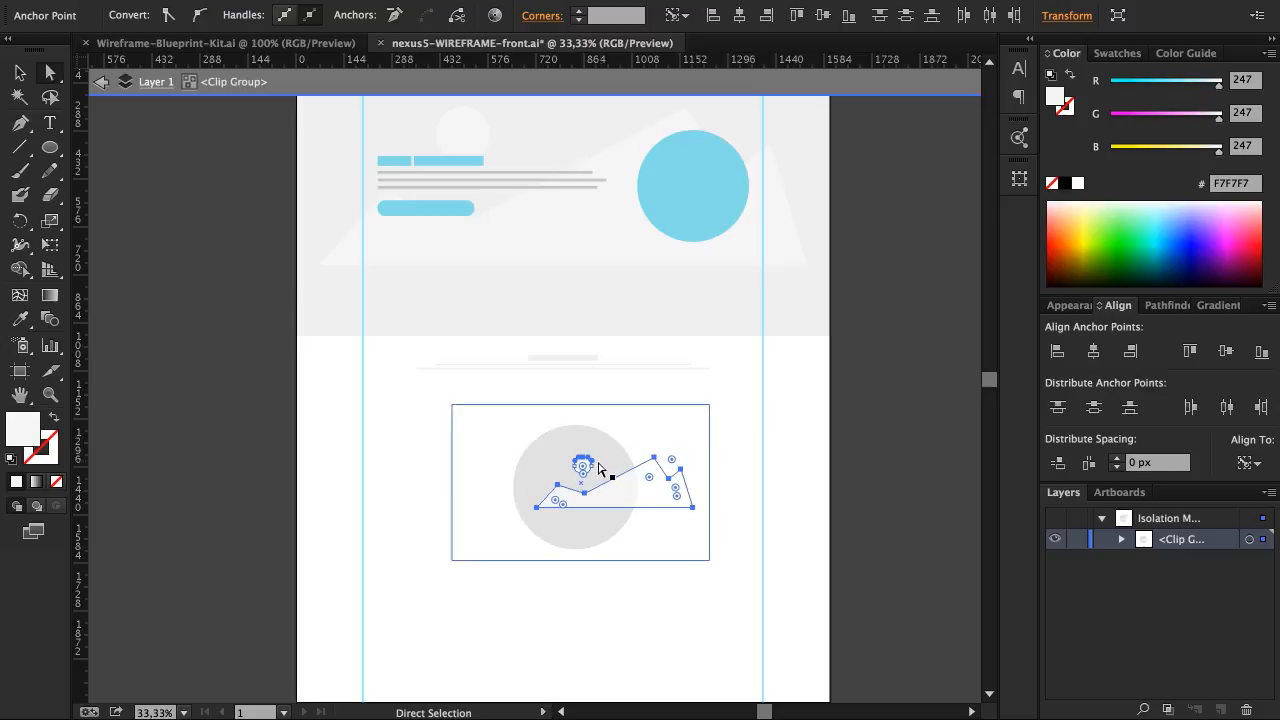
key(v)
key(shift+Left)
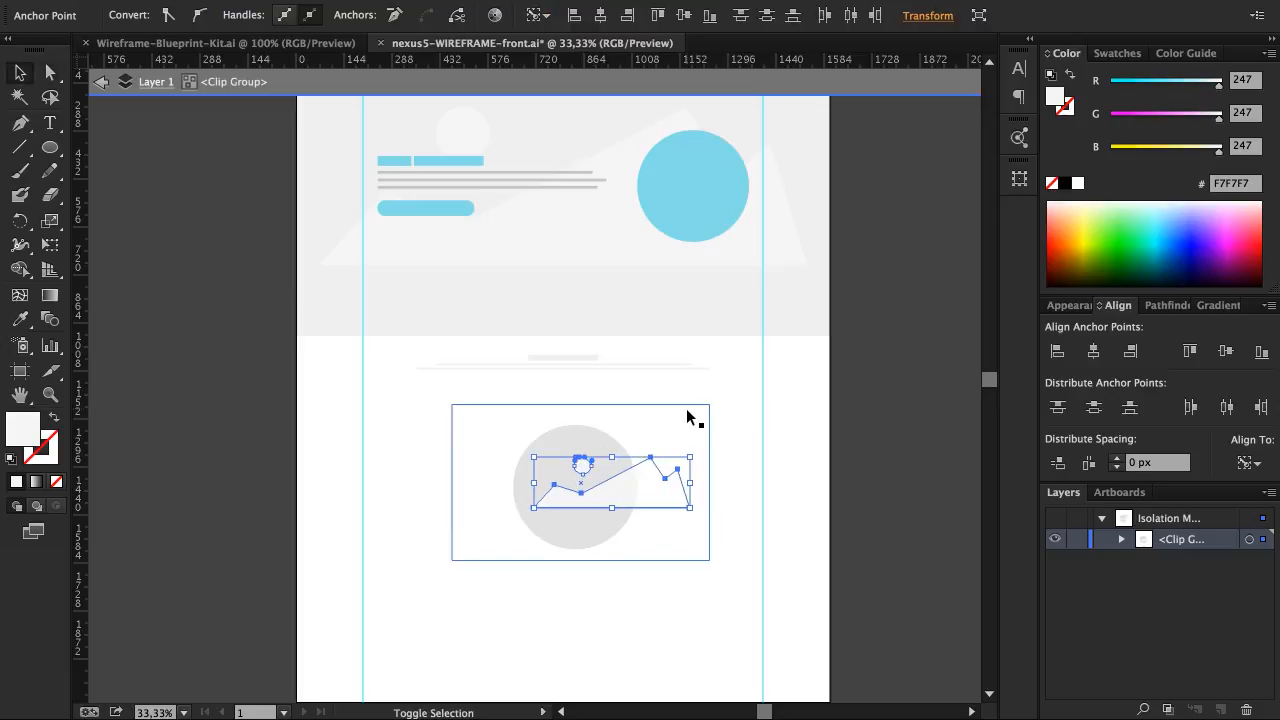
click(612, 393)
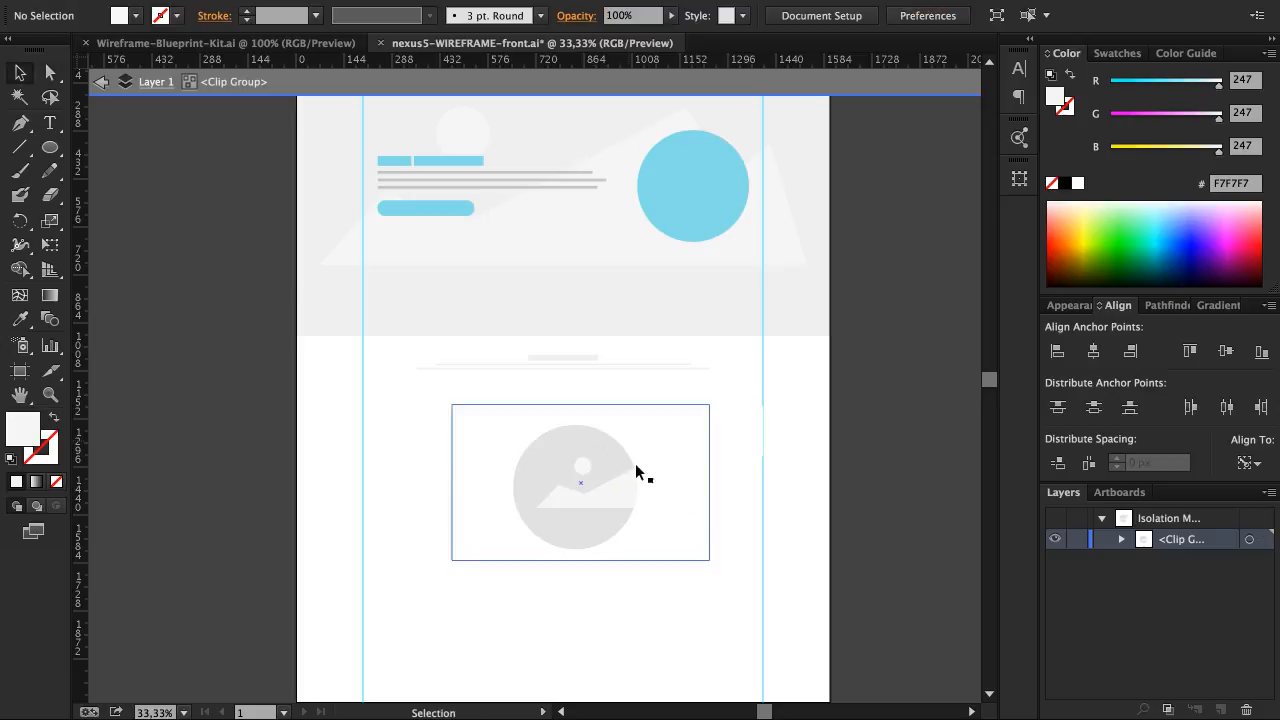
Step: Select the whole mountain and sun shapes inside the circle and nudge them left together
key(a)
click(615, 505)
shift+click(584, 468)
key(shift+Left)
key(shift+Left)
key(shift+Left)
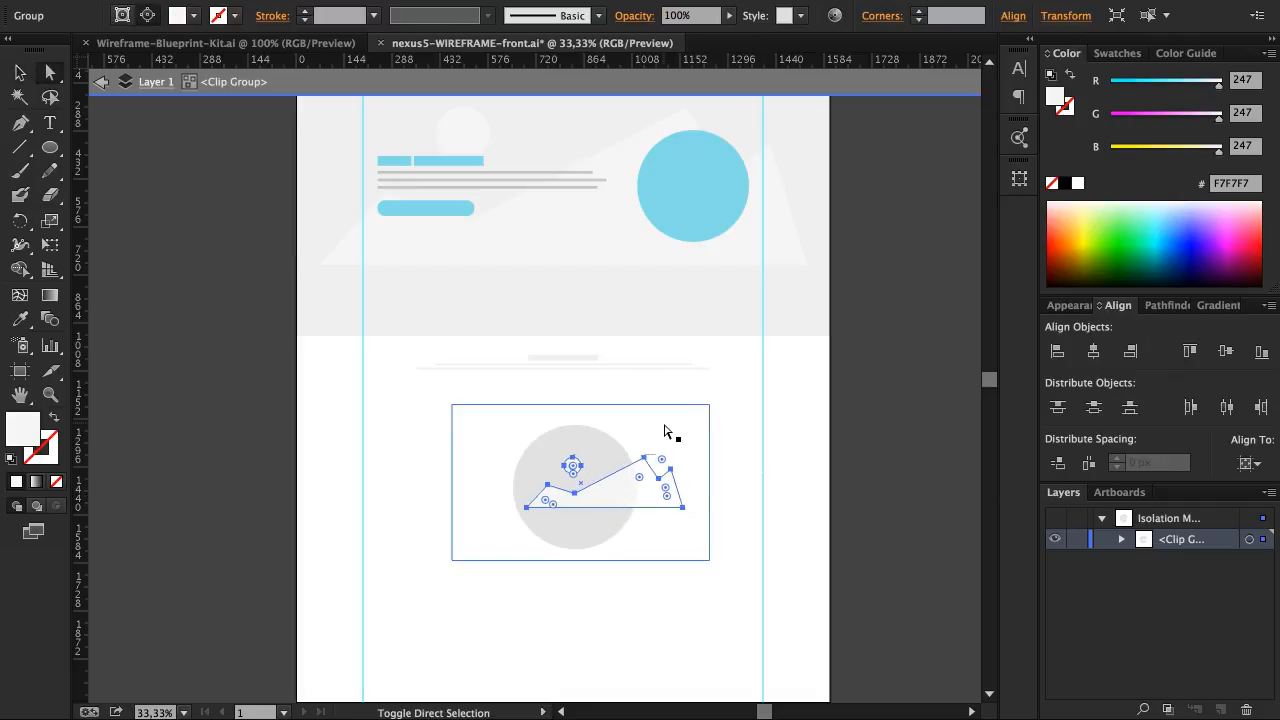
Step: Enlarge the mountain and sun further, nudge them down and right within the circular mask, and exit isolation mode
key(v)
drag(527, 457, 502, 450)
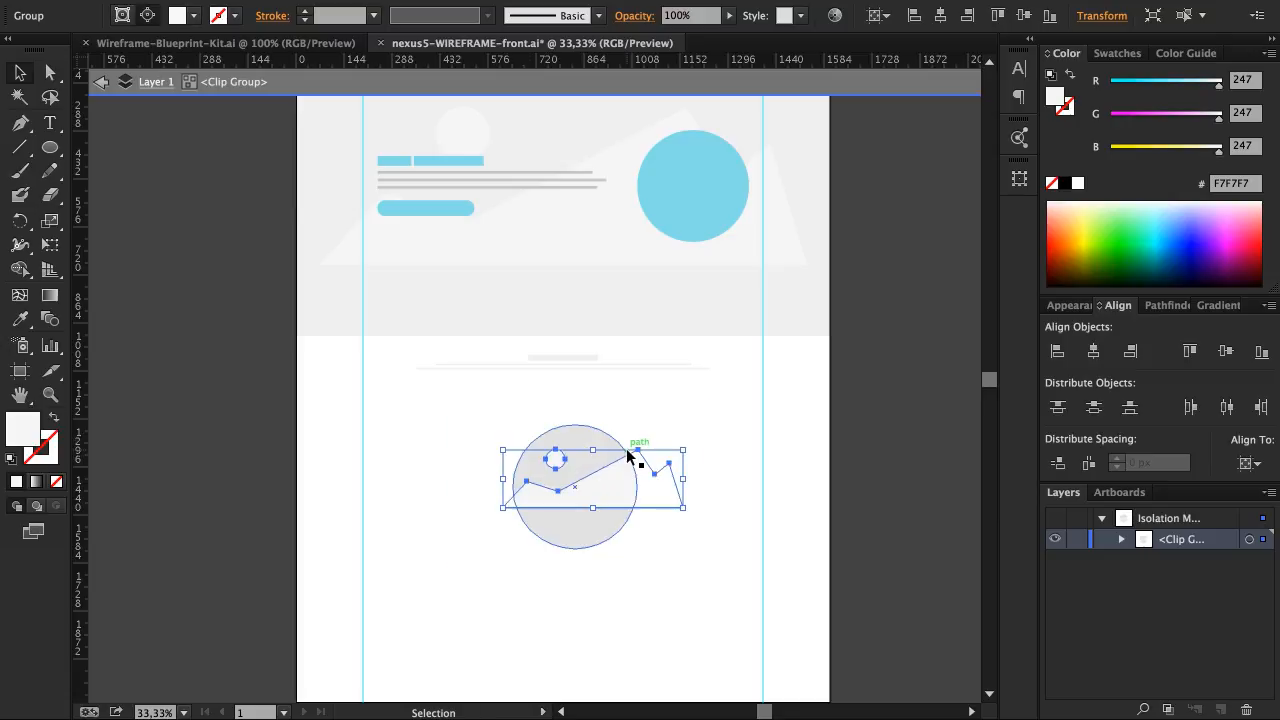
key(shift+Down)
key(shift+Down)
key(shift+Right)
key(shift+Right)
key(shift+Right)
key(shift+Right)
key(shift+Right)
key(shift+Right)
key(shift+Right)
key(shift+Right)
key(shift+Right)
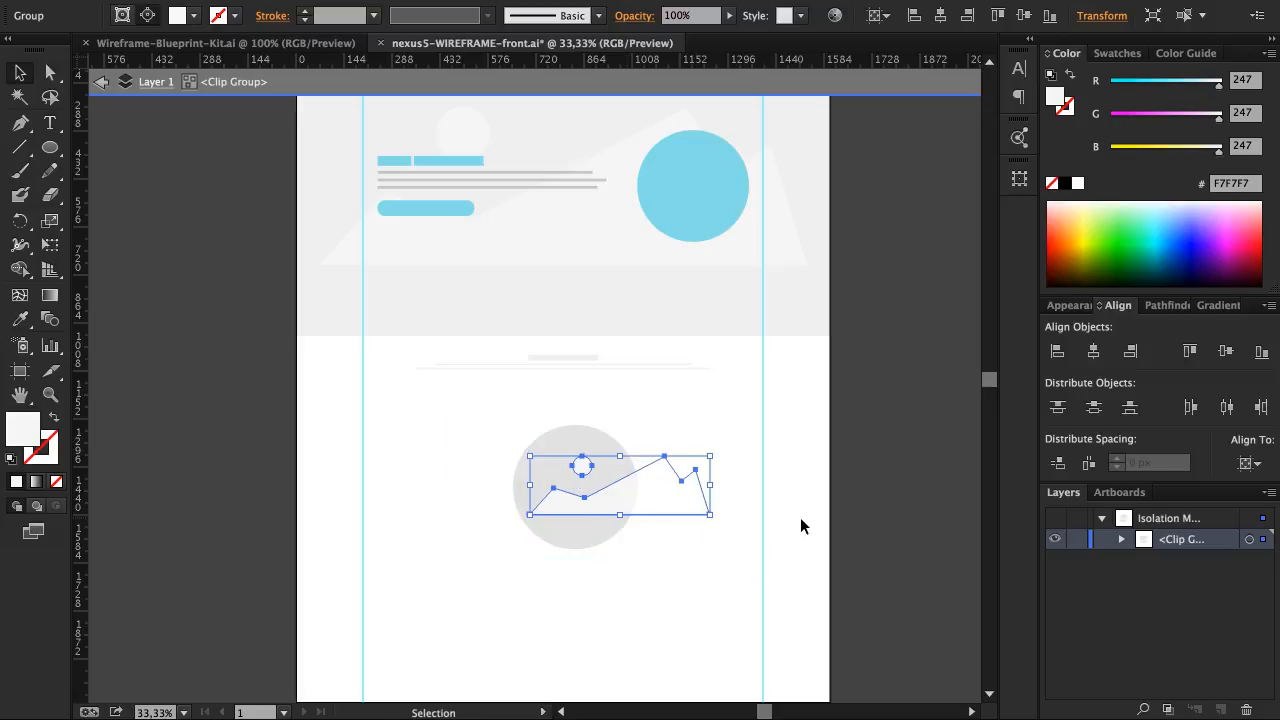
double_click(810, 458)
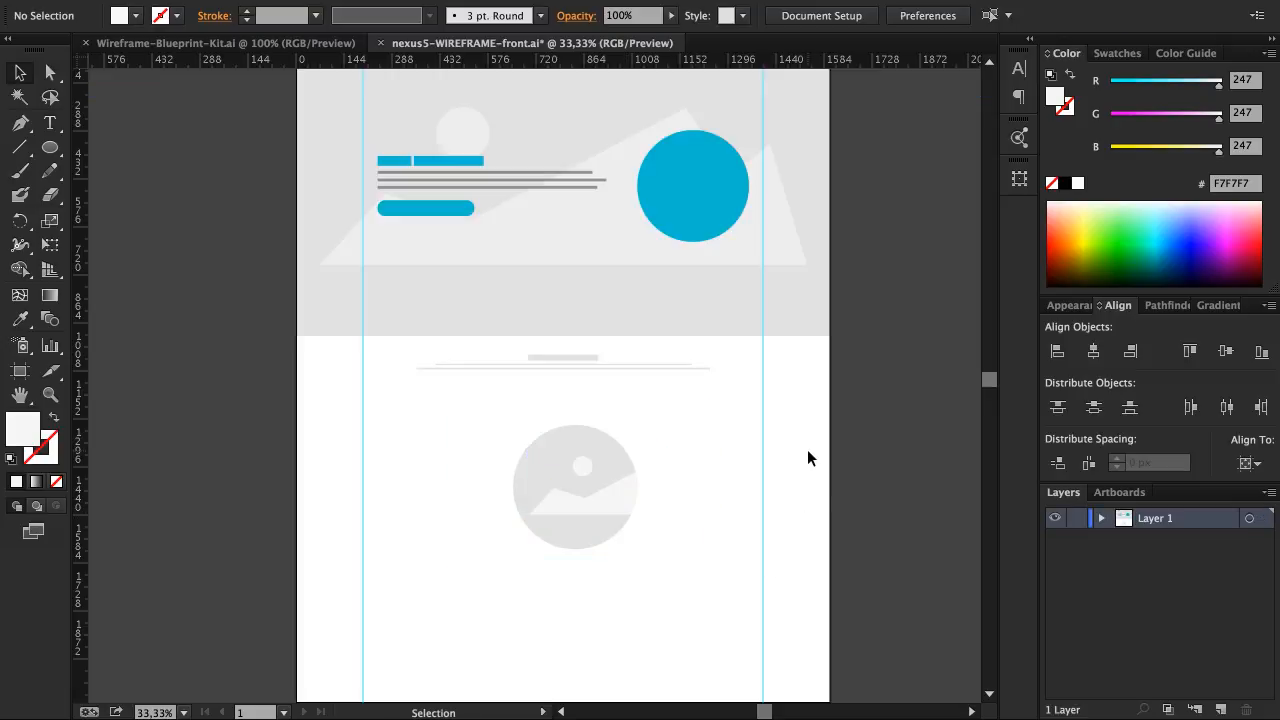
Step: Move the circular image placeholder up against the left margin guide, just below the heading text
click(612, 453)
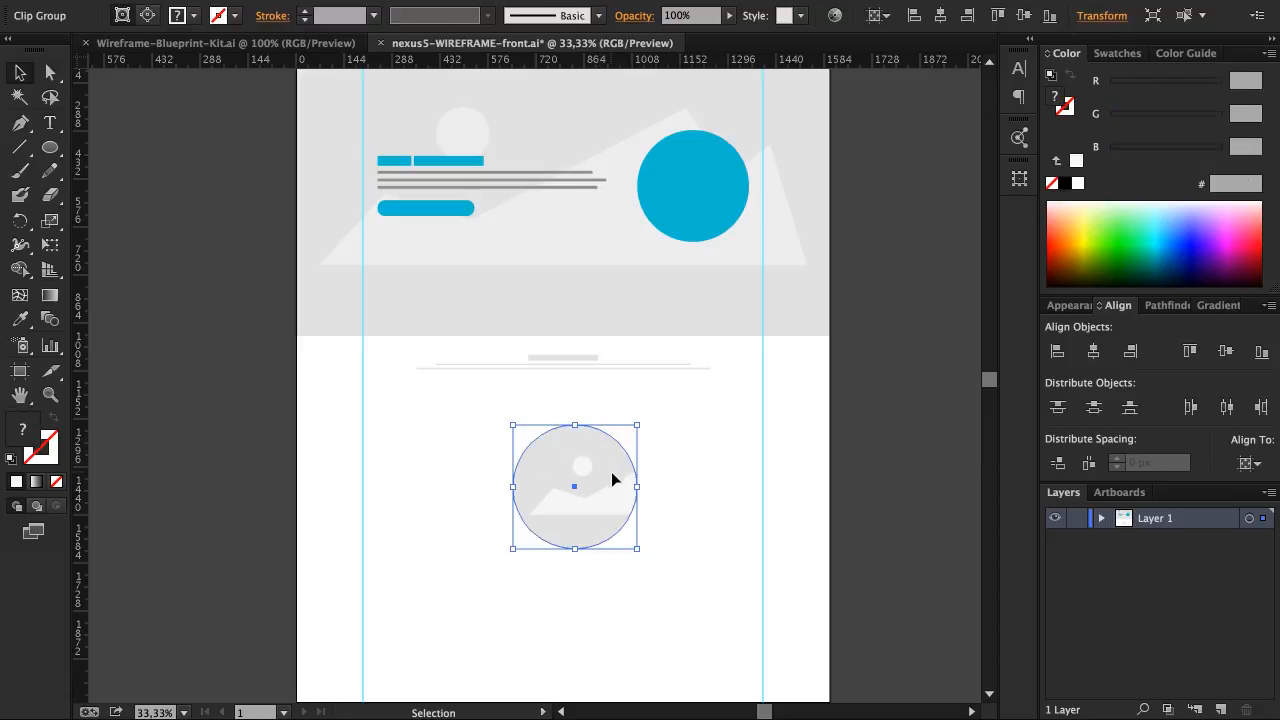
drag(612, 465, 465, 423)
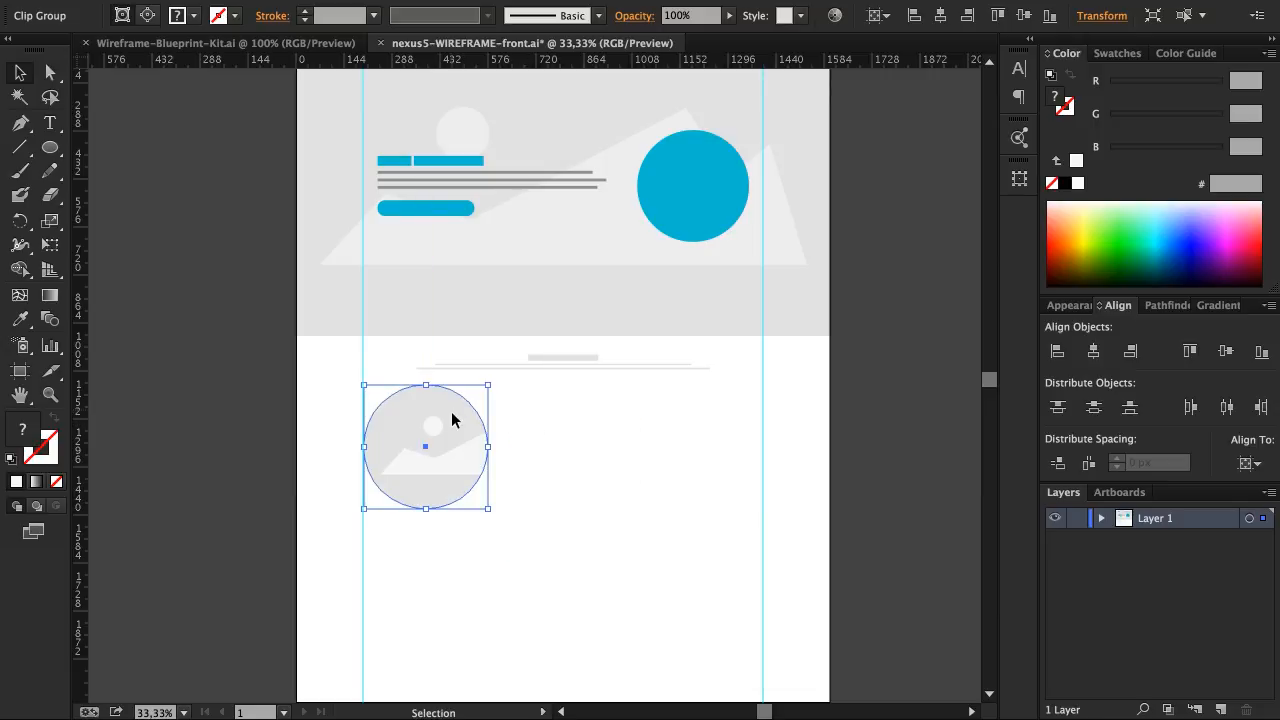
scroll(400, 413, down, 3)
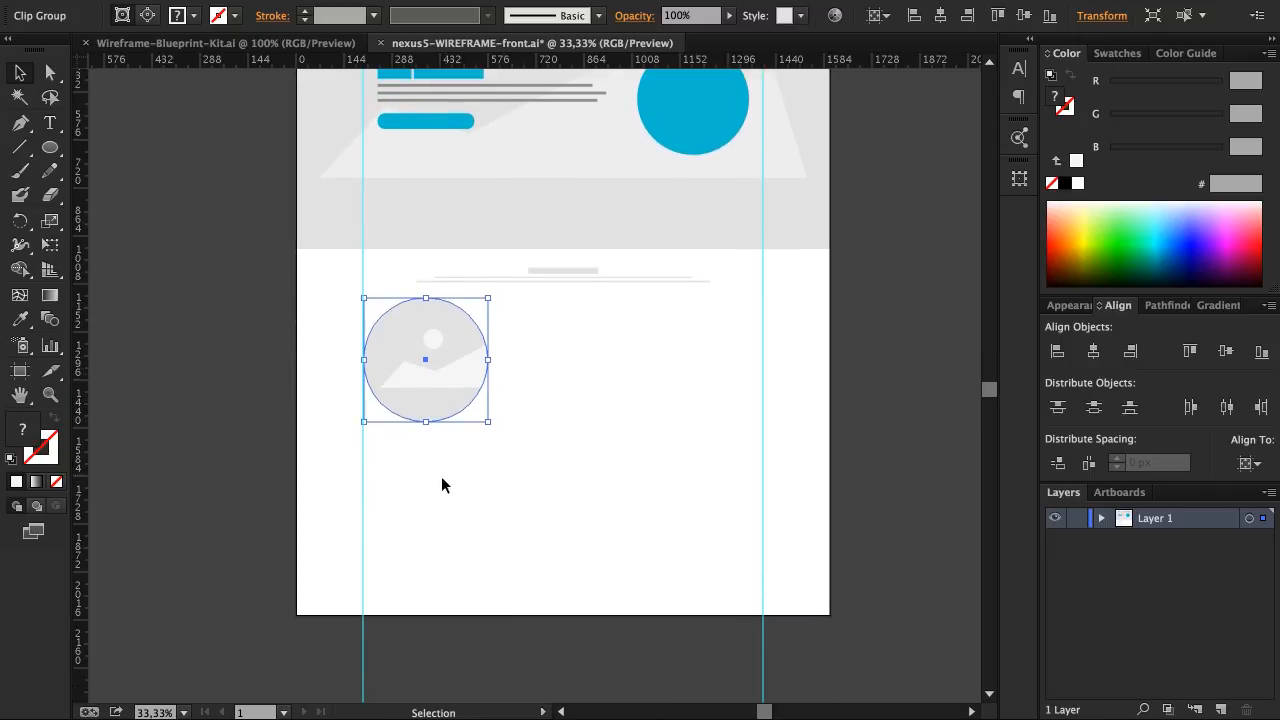
Step: Copy the centered heading-and-text block from the Wireframe-Blueprint-Kit document into the nexus5 wireframe below the circle and scale it up proportionally
click(250, 43)
scroll(419, 315, left, 5)
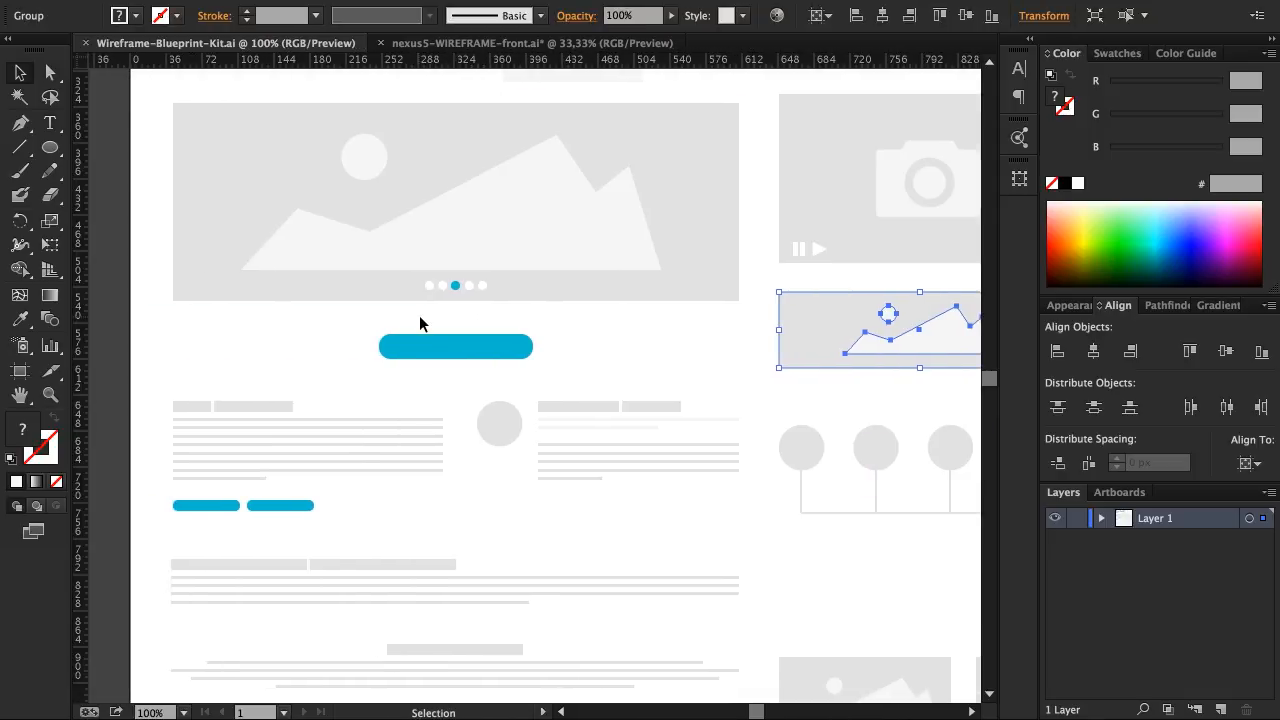
scroll(419, 315, down, 1)
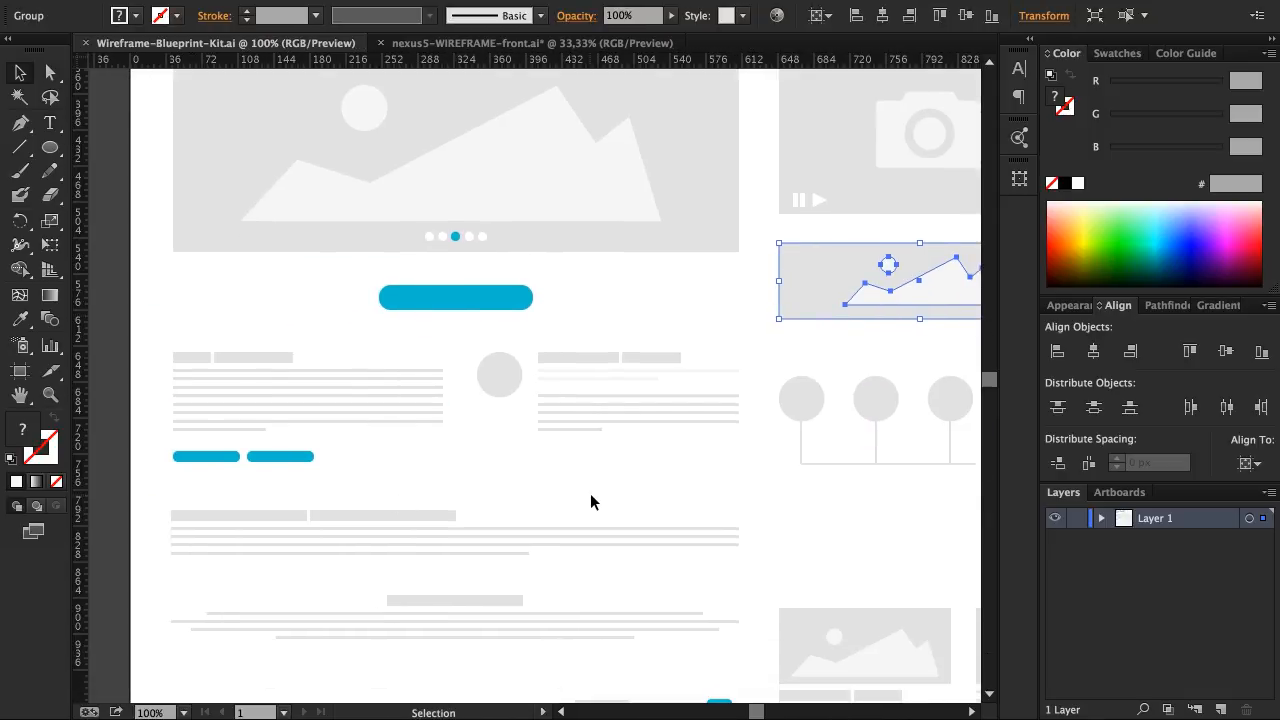
scroll(557, 487, down, 8)
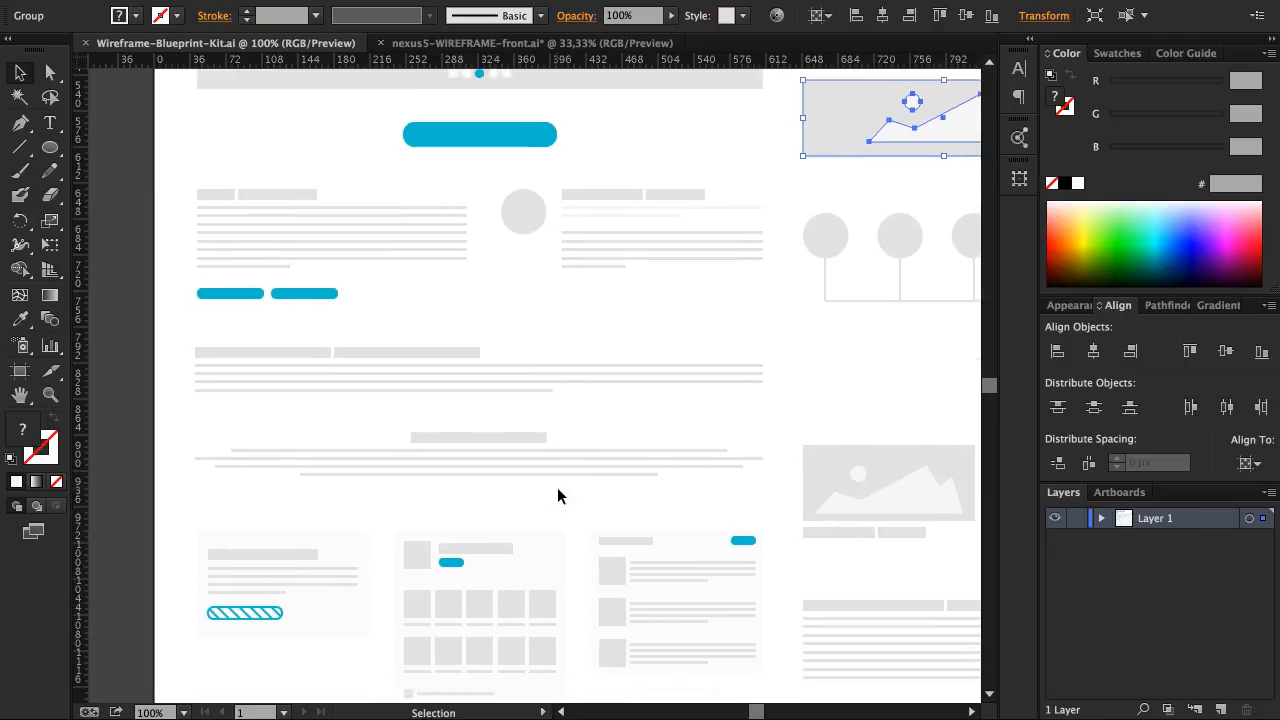
scroll(557, 487, up, 4)
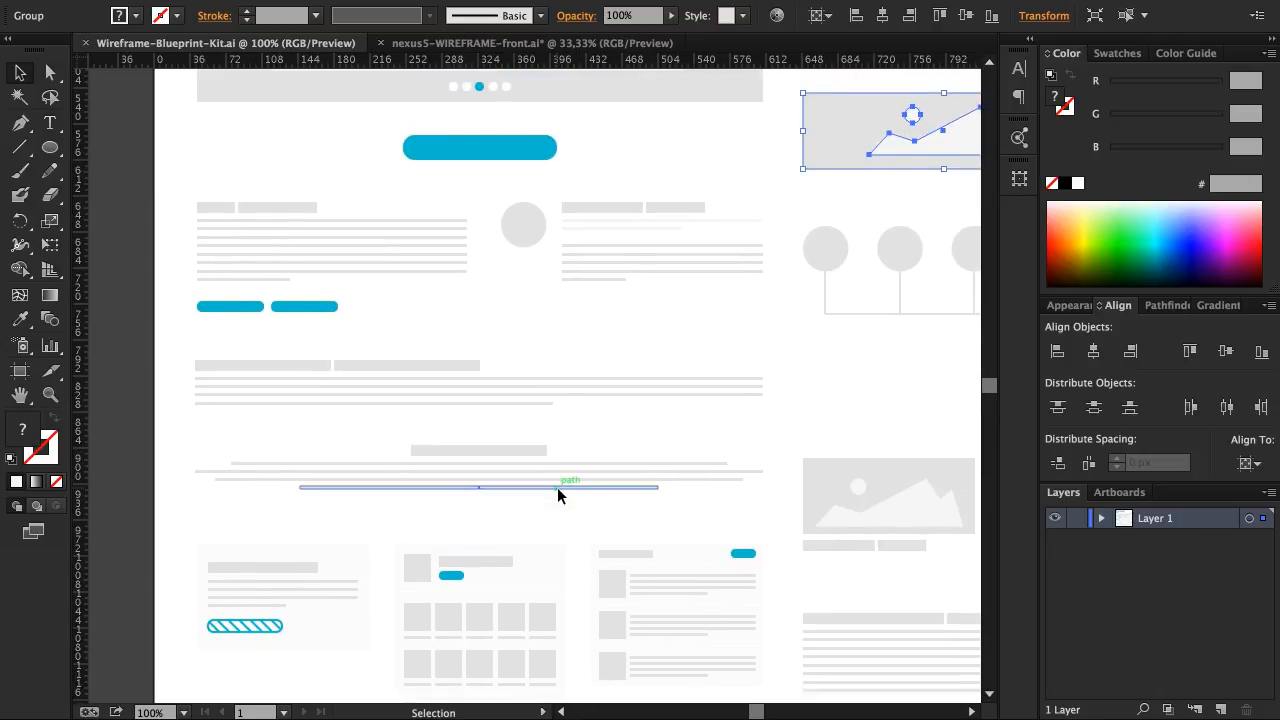
scroll(355, 445, up, 2)
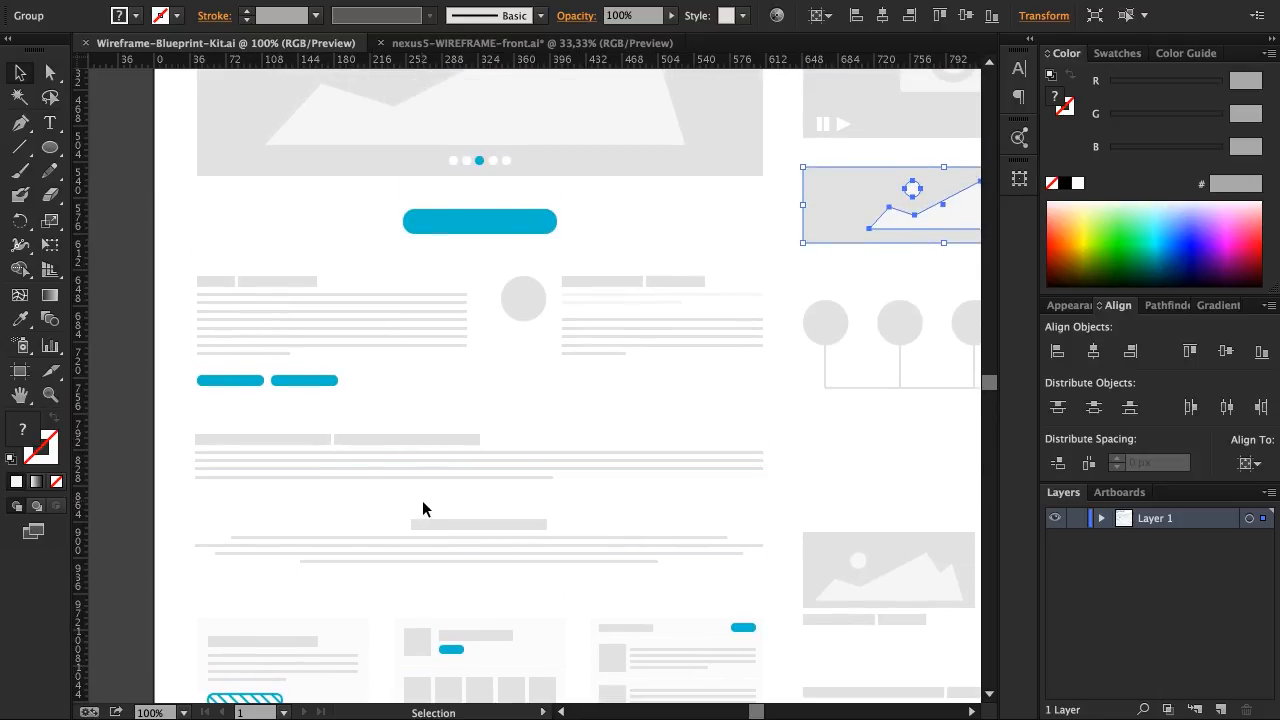
drag(470, 568, 517, 505)
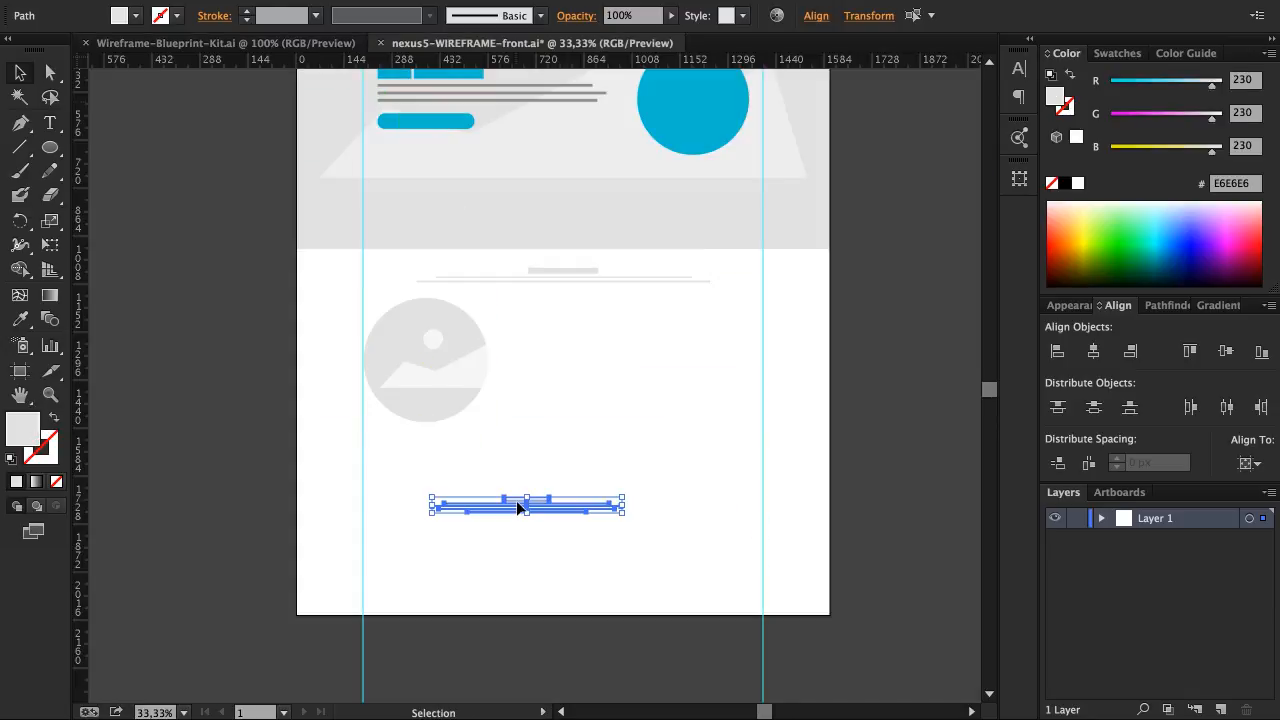
drag(619, 516, 840, 646)
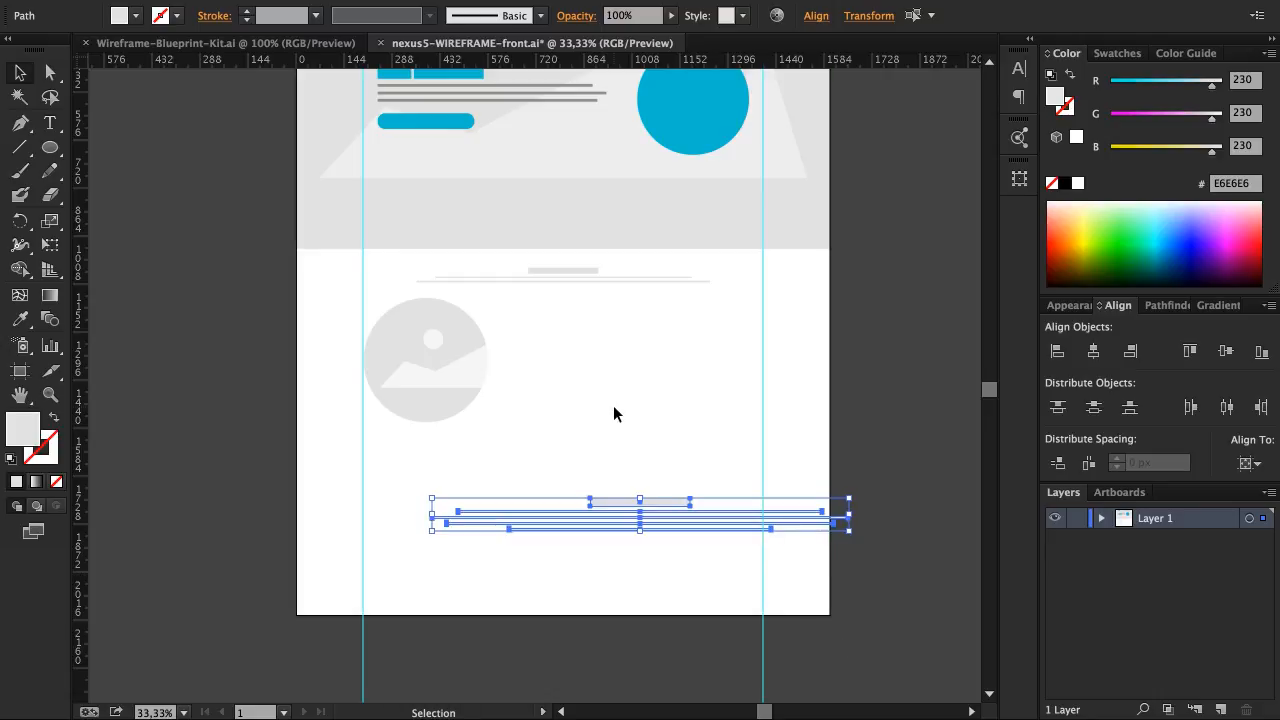
Step: Recolor the copied block's heading bar with the blue sampled from the hero's circle
click(613, 405)
click(667, 500)
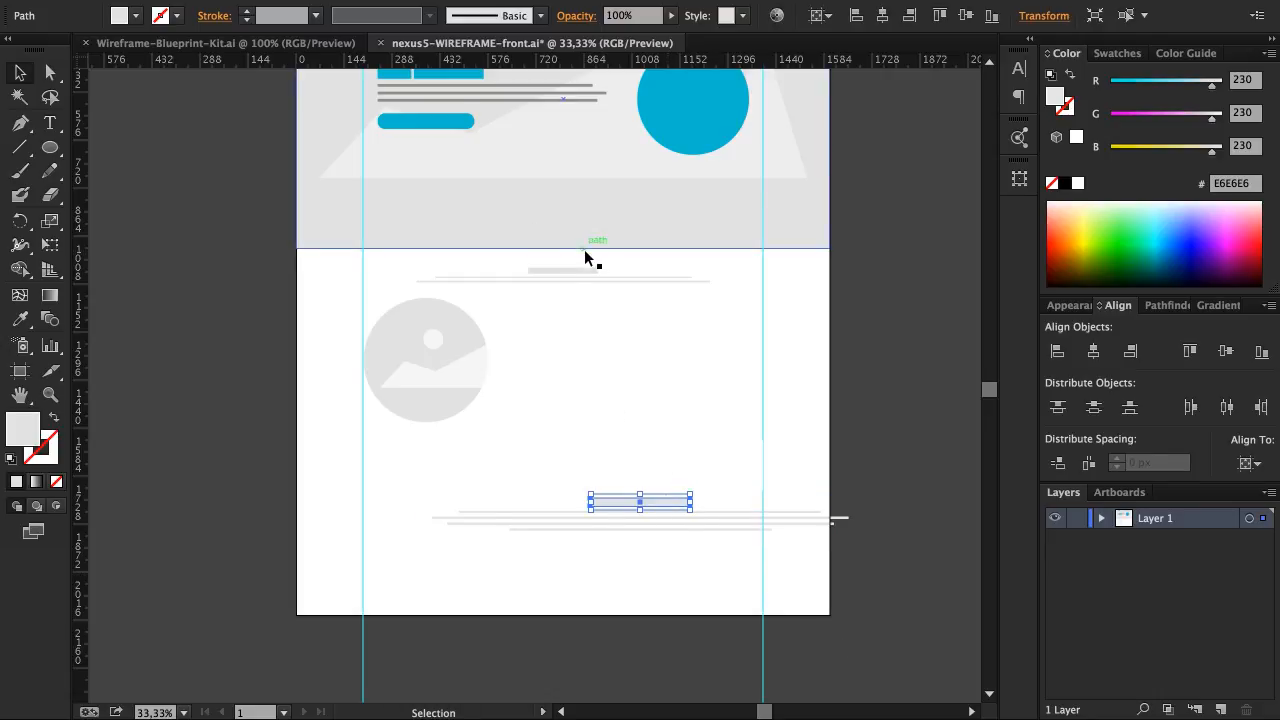
scroll(586, 255, up, 1)
key(i)
click(709, 111)
key(v)
click(662, 444)
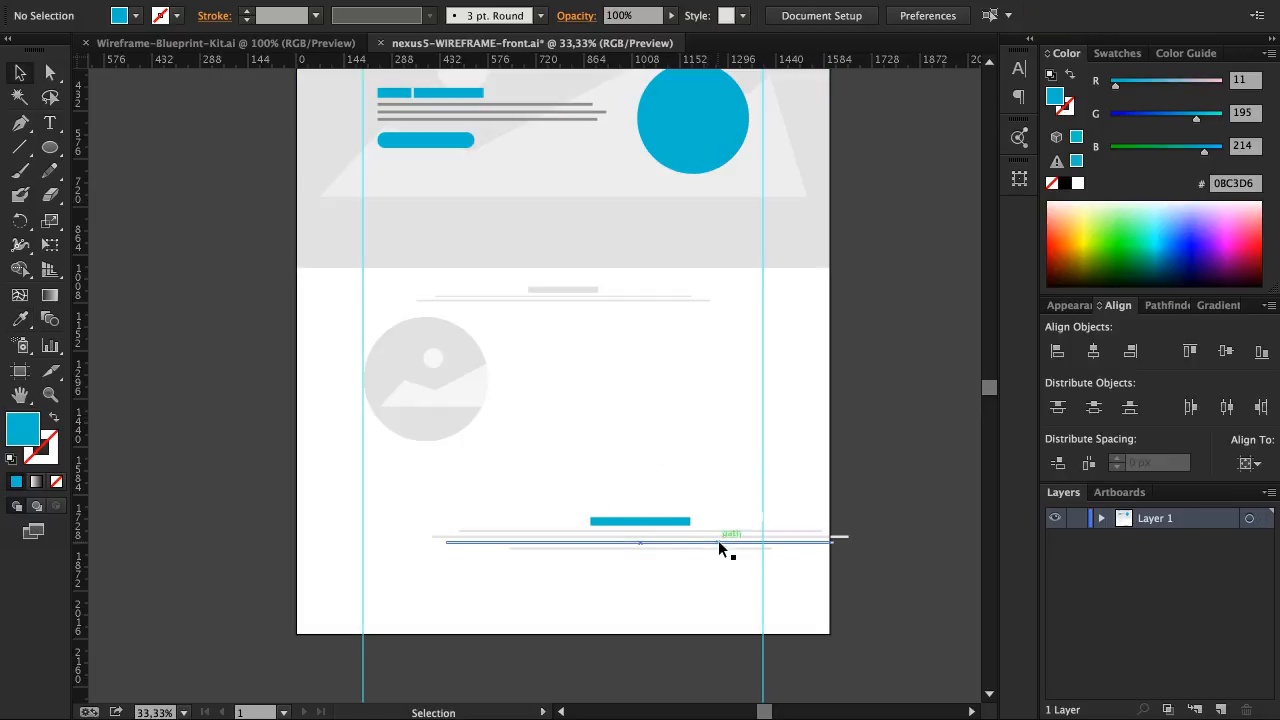
Step: Narrow the text lines to about the circular placeholder's width, then group them with the blue heading bar and place the group beneath the circle
drag(725, 576, 702, 547)
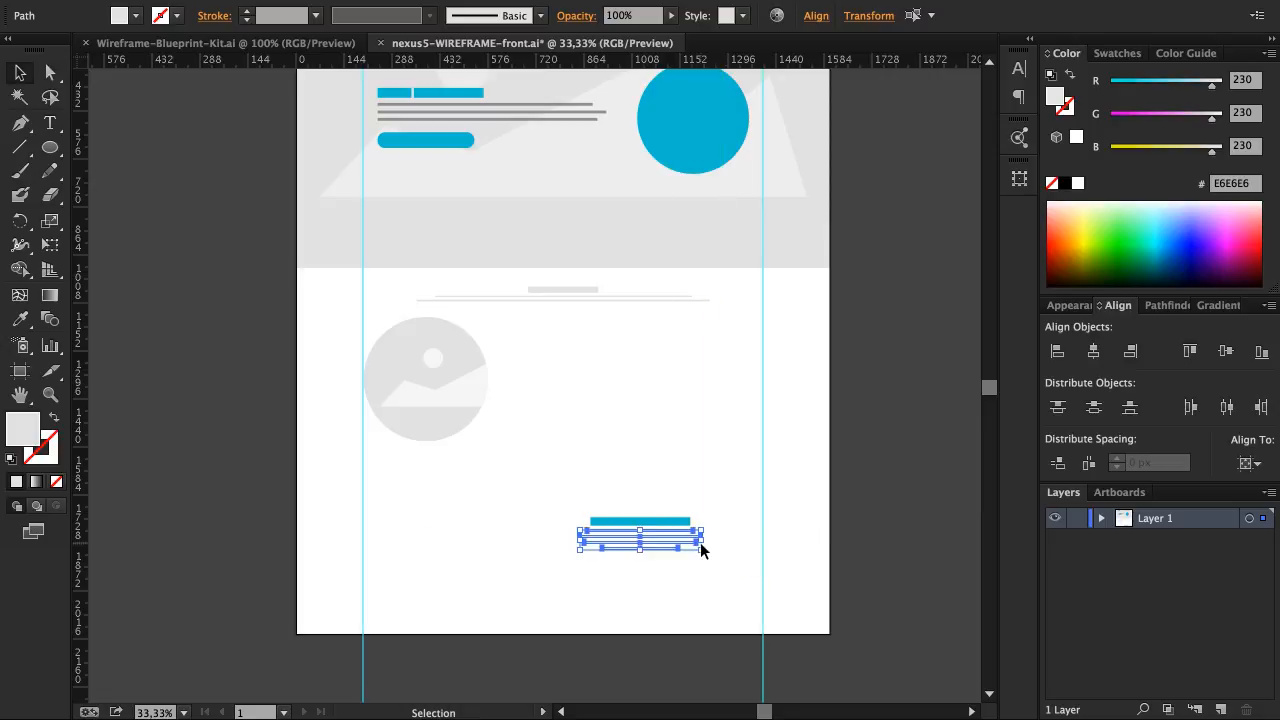
drag(686, 482, 623, 575)
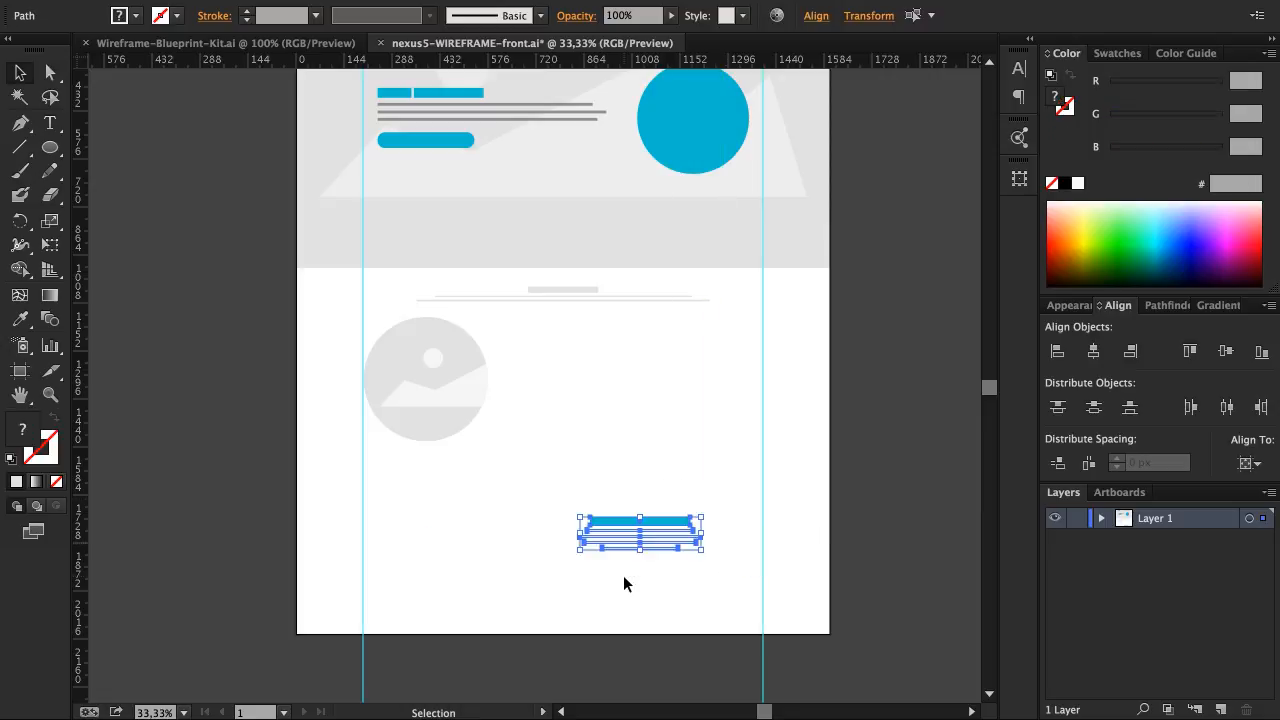
key(ctrl+g)
drag(661, 531, 448, 471)
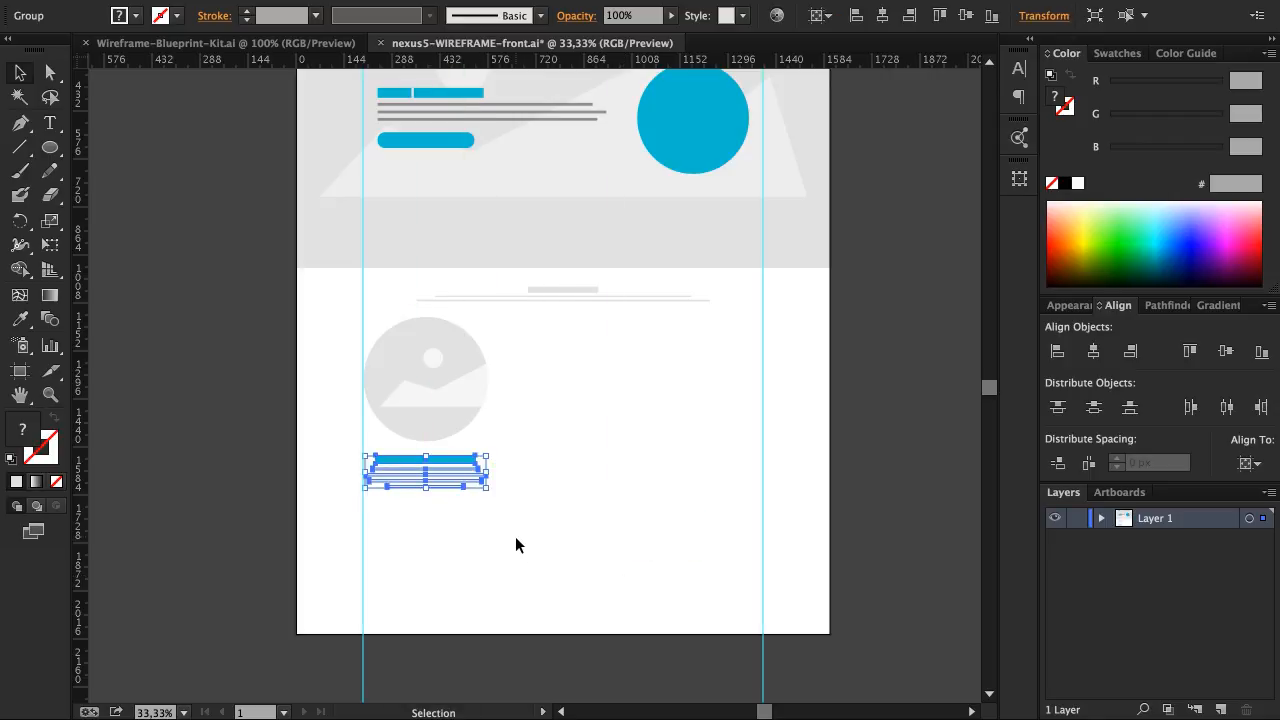
Step: Select the circular placeholder together with its text group and set alignment relative to the selection
shift+click(448, 374)
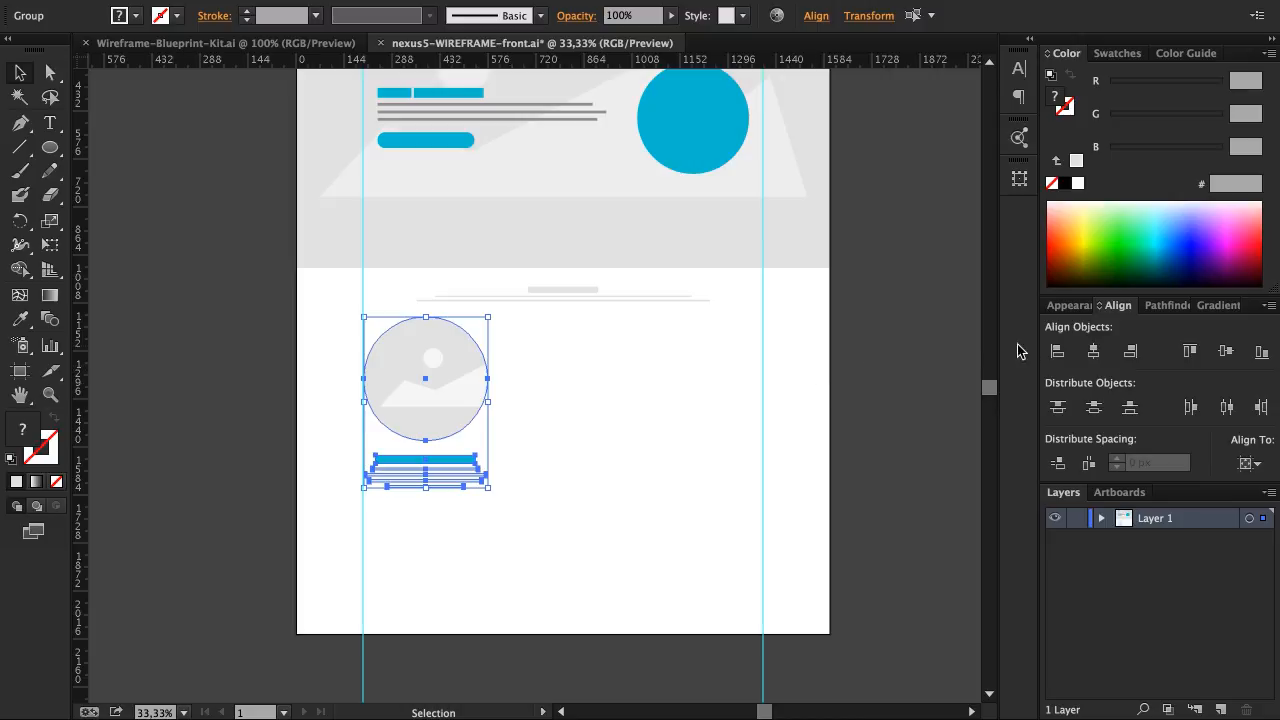
click(1250, 463)
click(1262, 486)
click(601, 474)
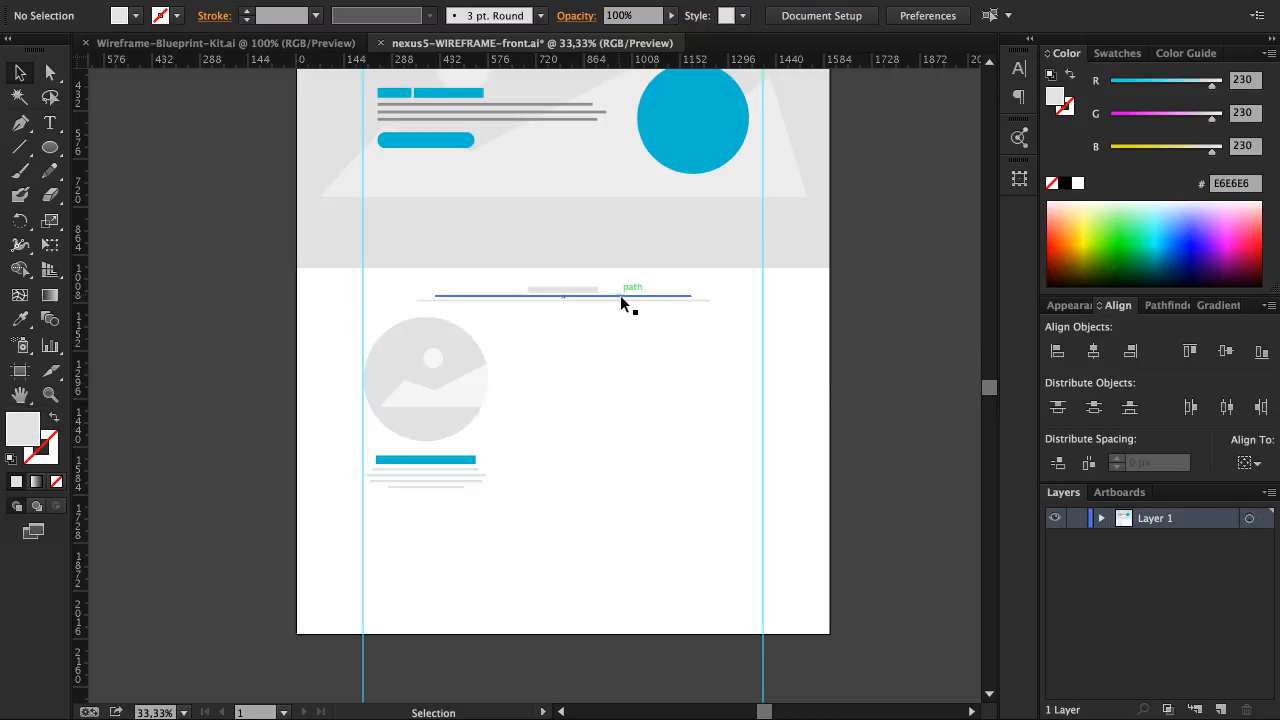
Step: Copy the large blue rounded button from the Wireframe-Blueprint-Kit document into the nexus5 wireframe, just below the text lines
click(228, 43)
click(424, 229)
drag(449, 229, 507, 548)
scroll(422, 480, up, 2)
Step: Align the circle, text group and button on their horizontal centers and distribute their horizontal spacing
drag(448, 598, 422, 250)
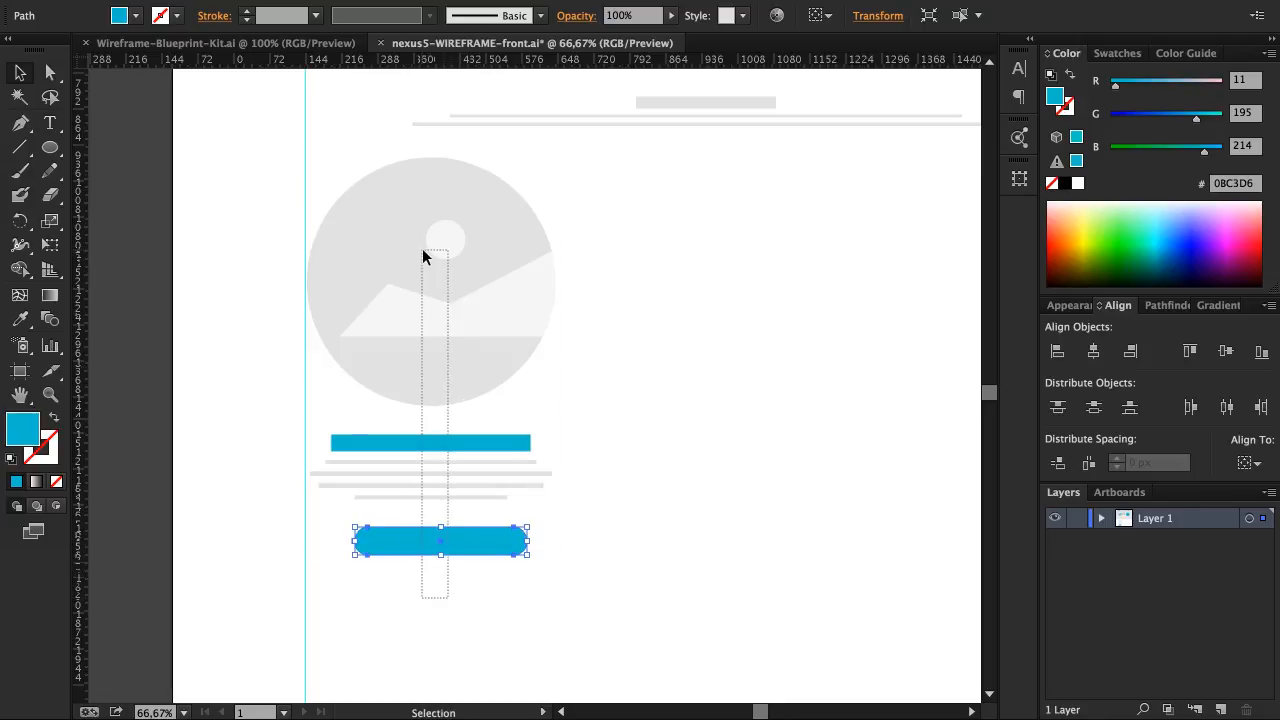
click(1094, 351)
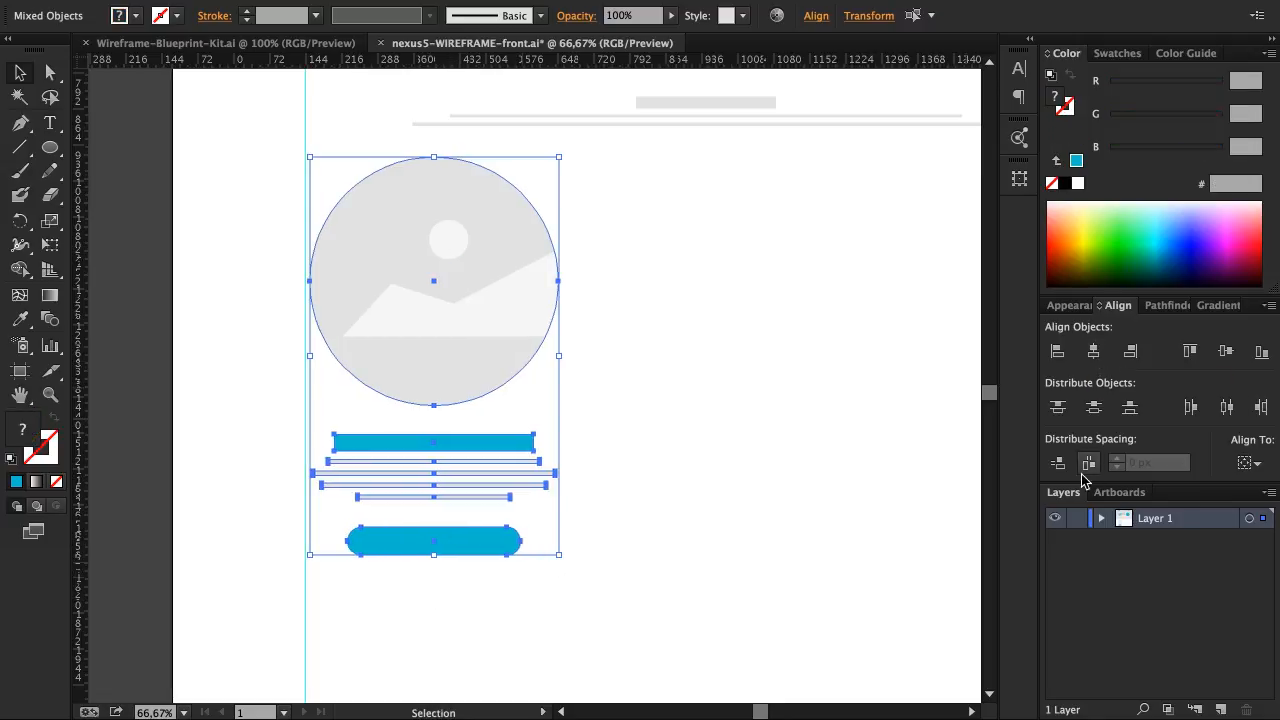
click(1088, 467)
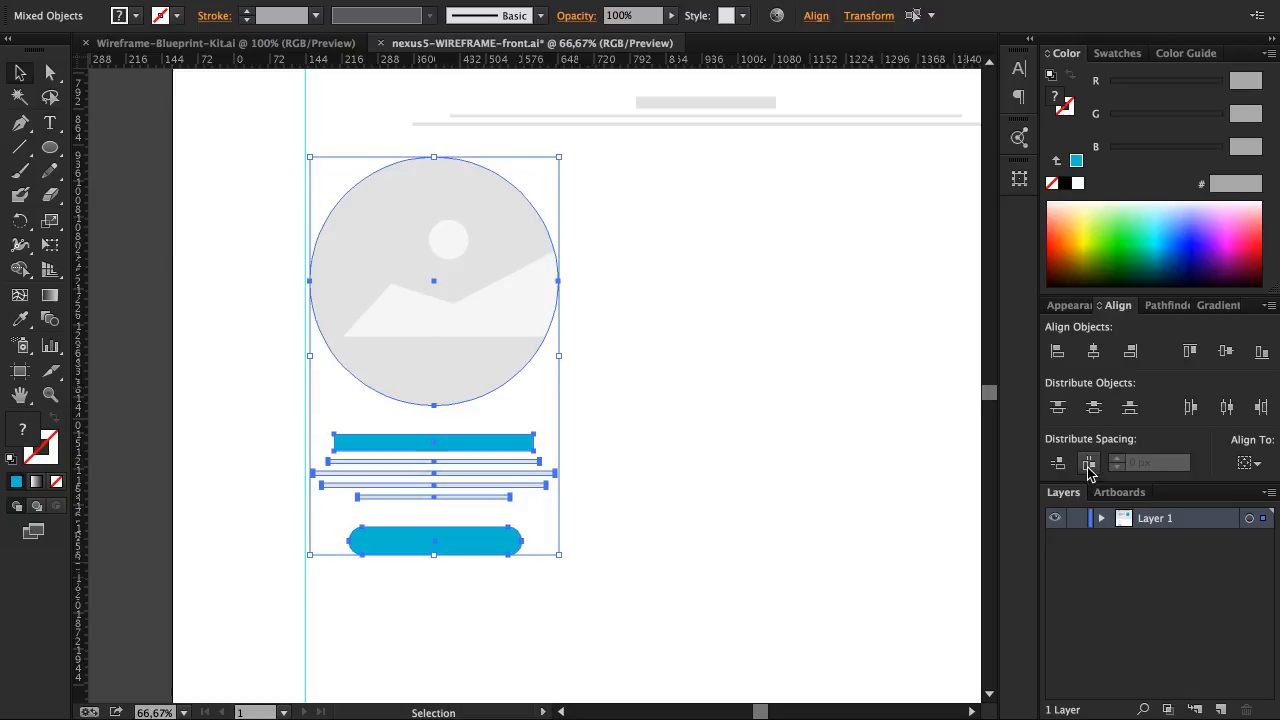
click(726, 381)
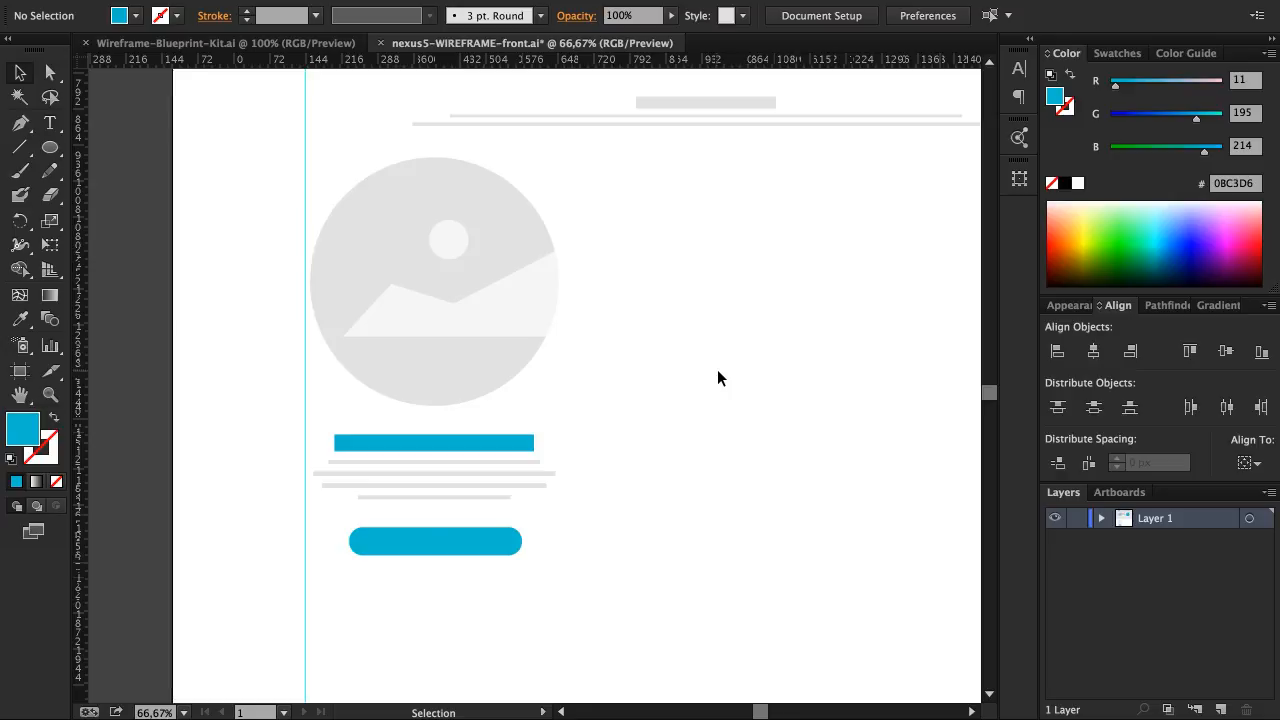
Step: Group the circle, text and button into one column and nudge it against the left margin guide
scroll(718, 370, down, 1)
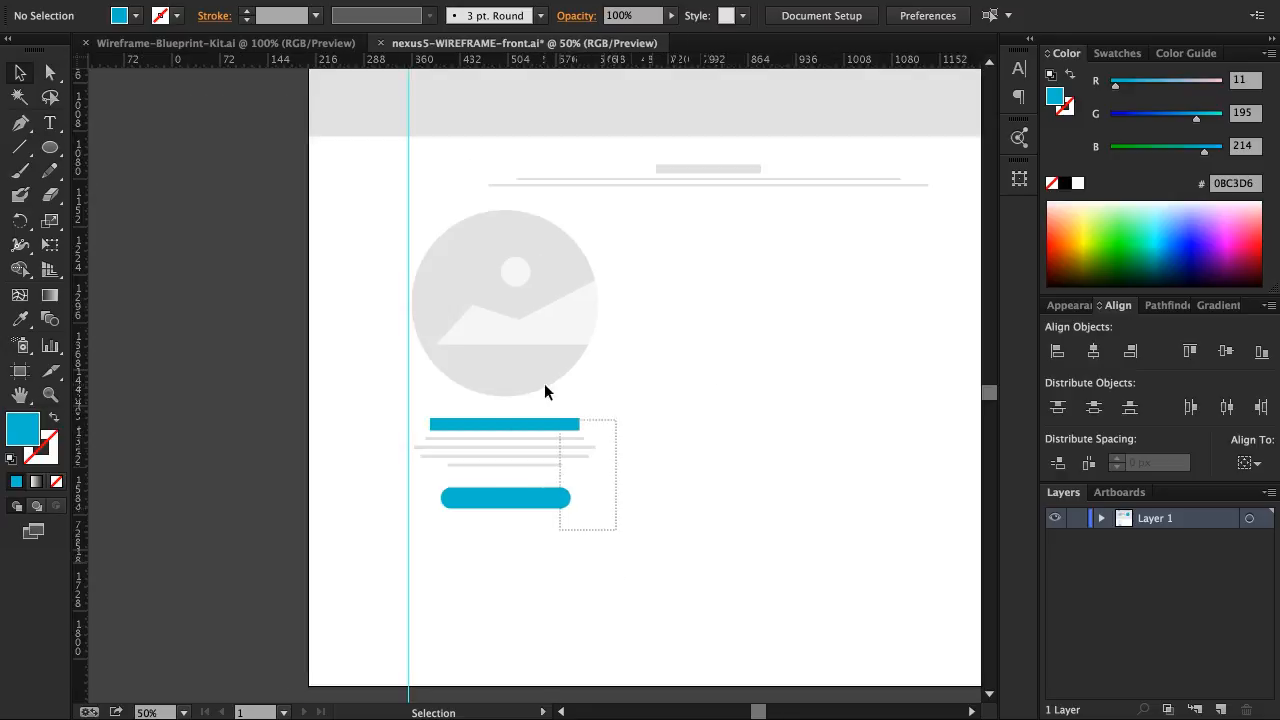
drag(607, 517, 508, 292)
key(super+g)
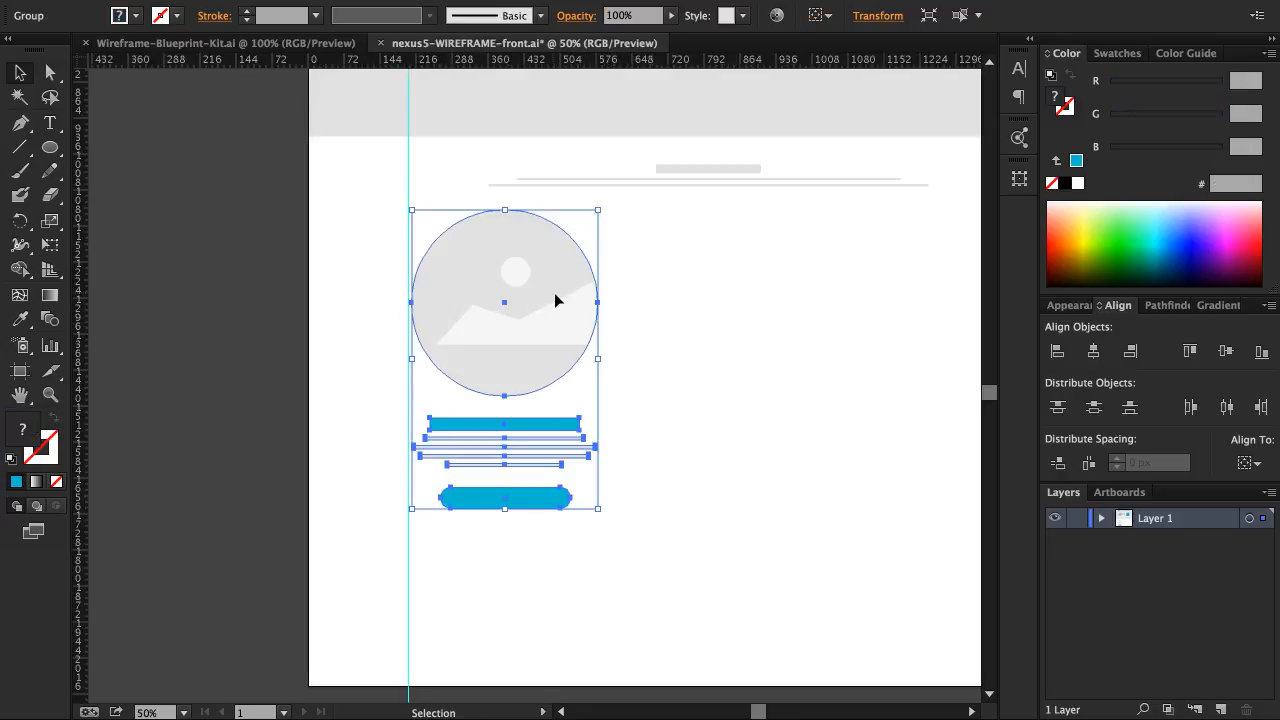
drag(554, 288, 548, 284)
Step: Duplicate the column to make three across to the right margin guide, and center the middle copy horizontally on the artboard
scroll(577, 286, right, 5)
drag(421, 279, 809, 272)
click(640, 280)
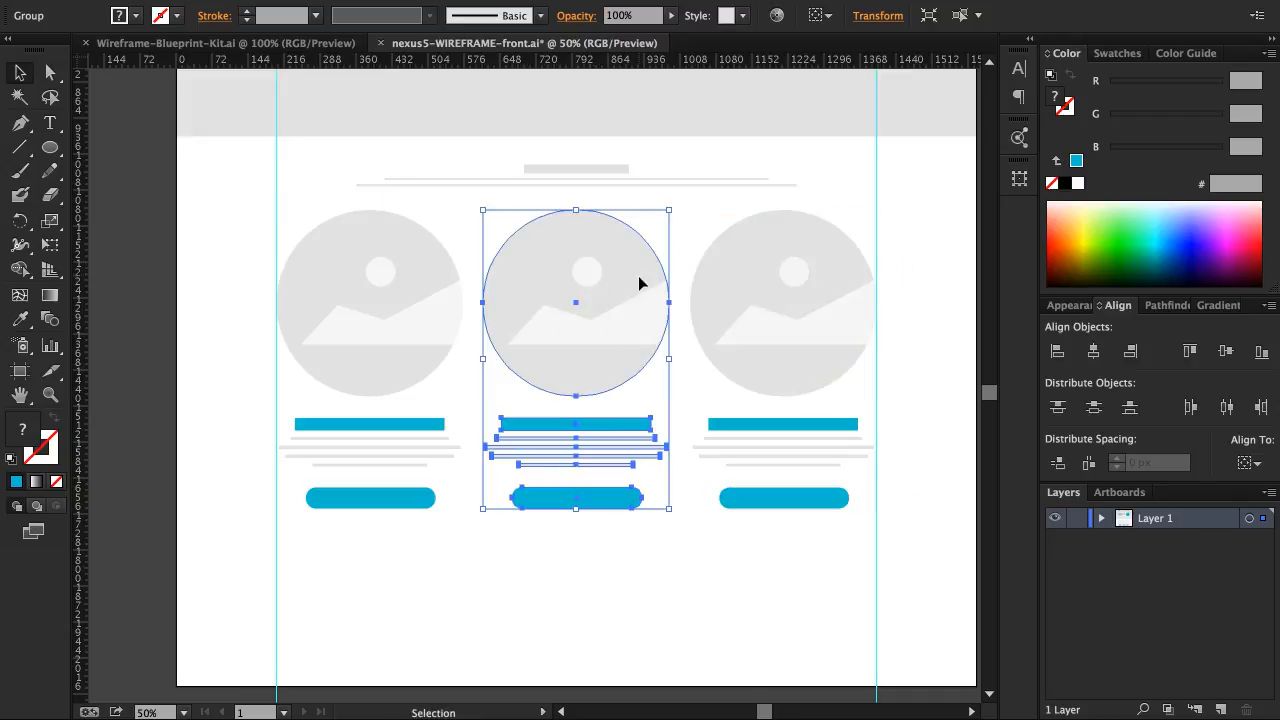
click(1250, 463)
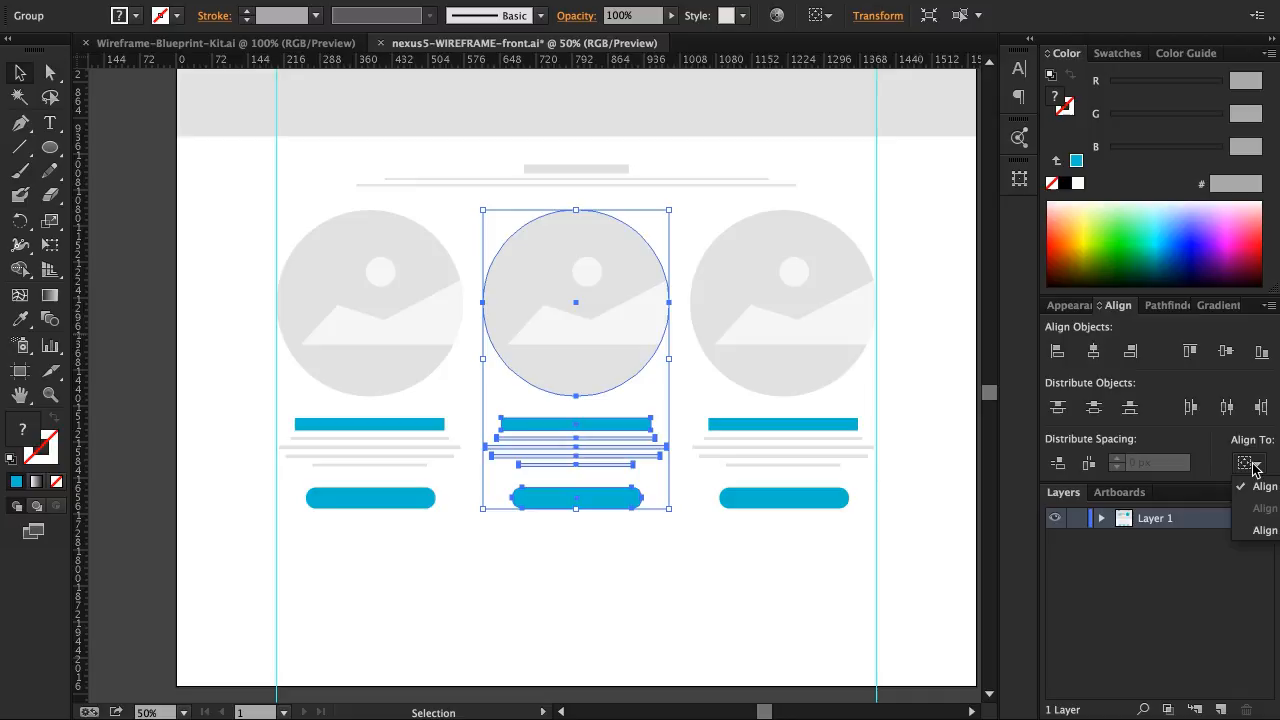
click(1252, 530)
click(1100, 355)
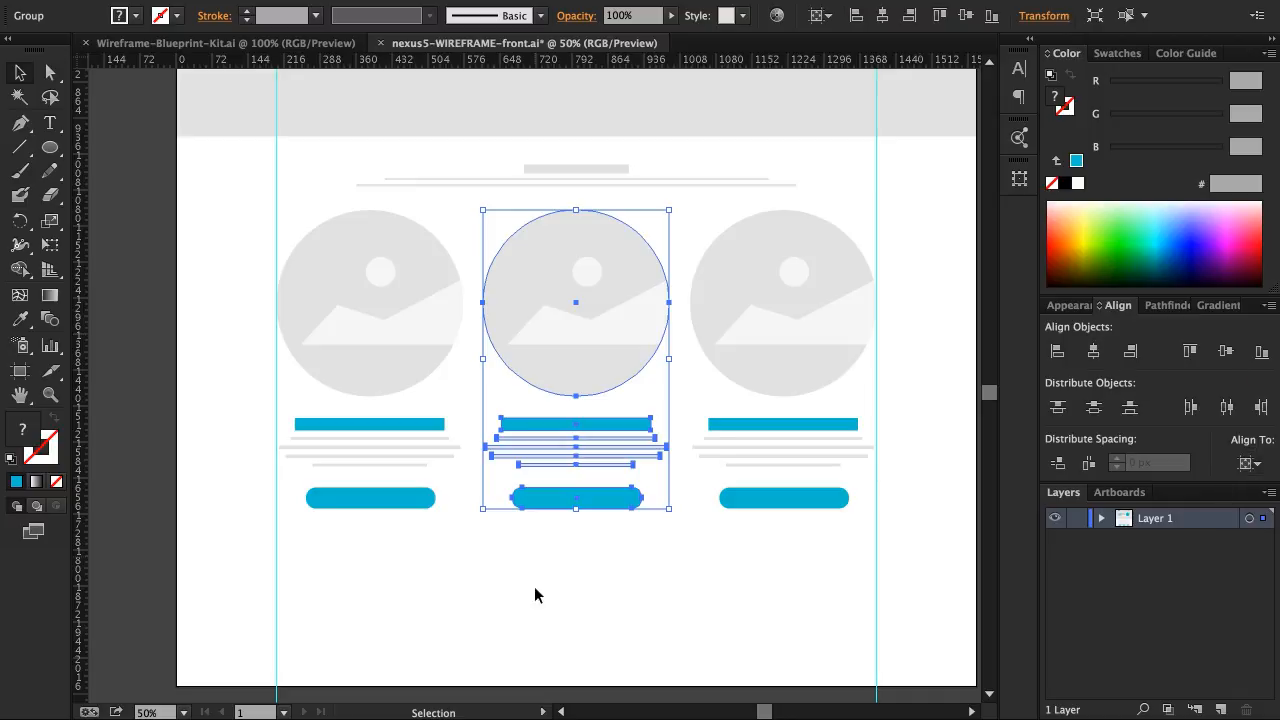
click(667, 590)
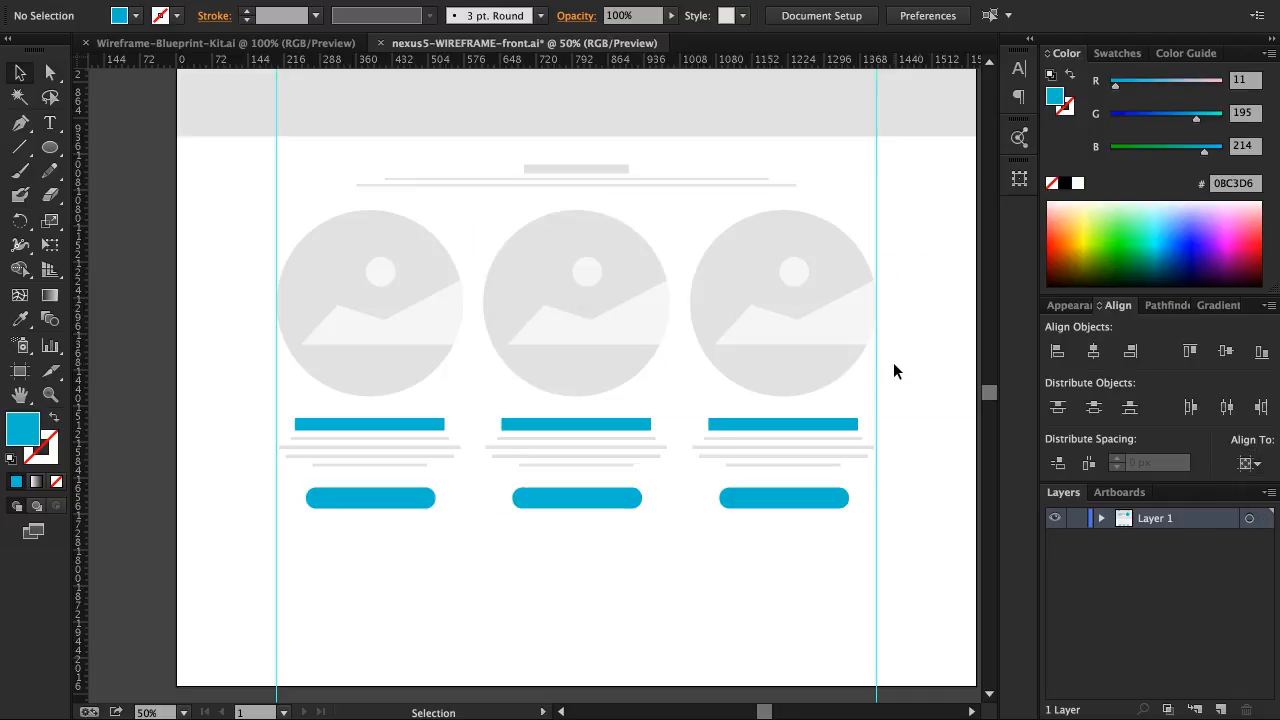
Step: Extend the artboard's bottom edge well downward to make room for more content below the three columns
scroll(895, 371, right, 1)
scroll(894, 364, right, 1)
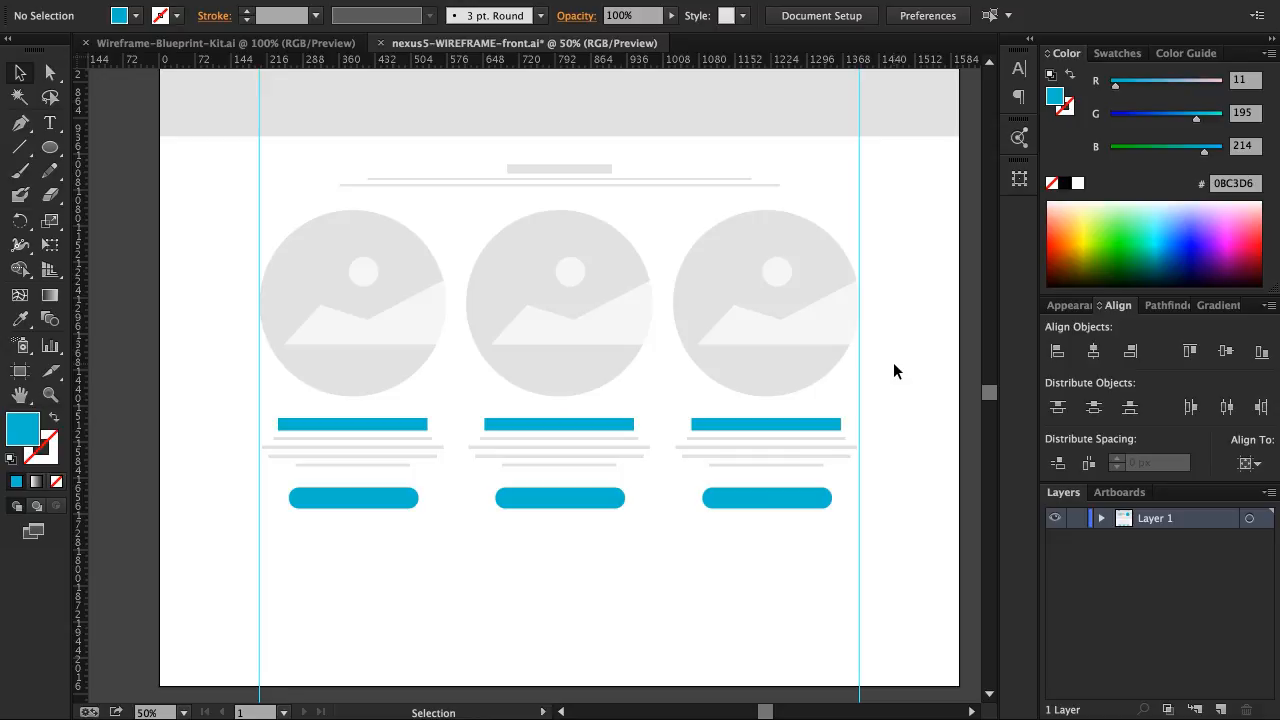
scroll(896, 370, down, 1)
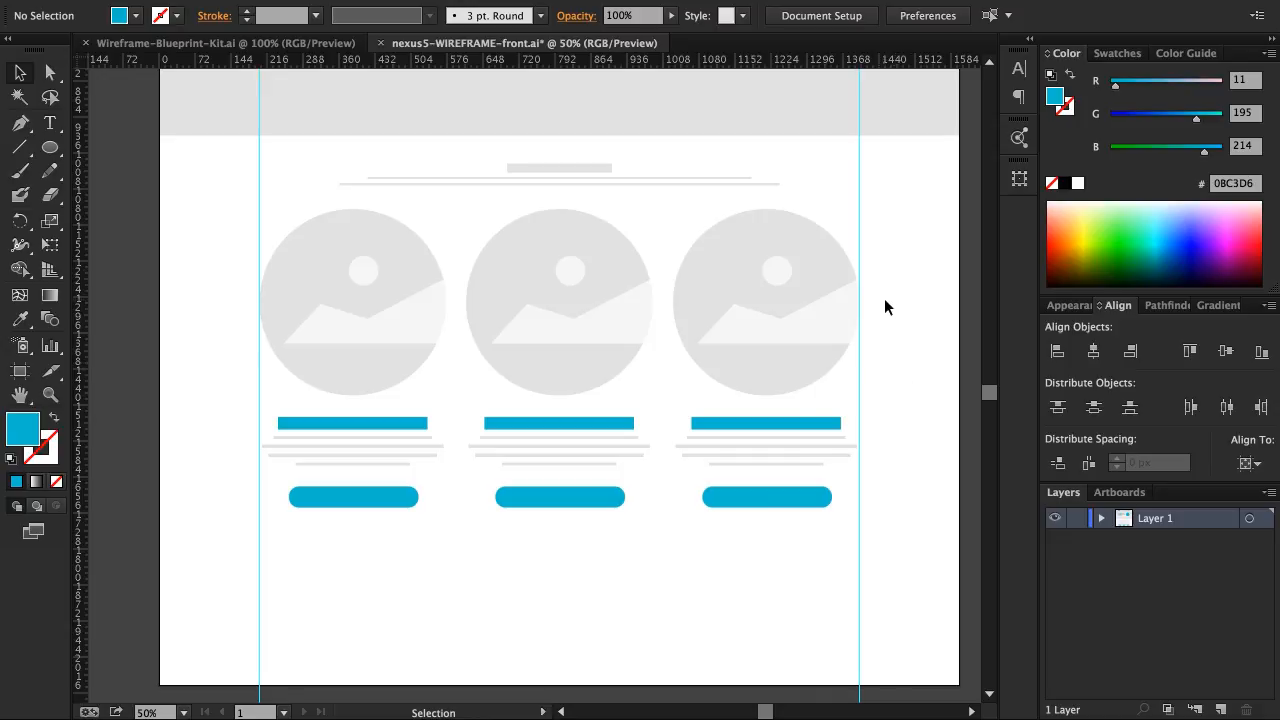
scroll(884, 298, down, 1)
scroll(887, 307, right, 3)
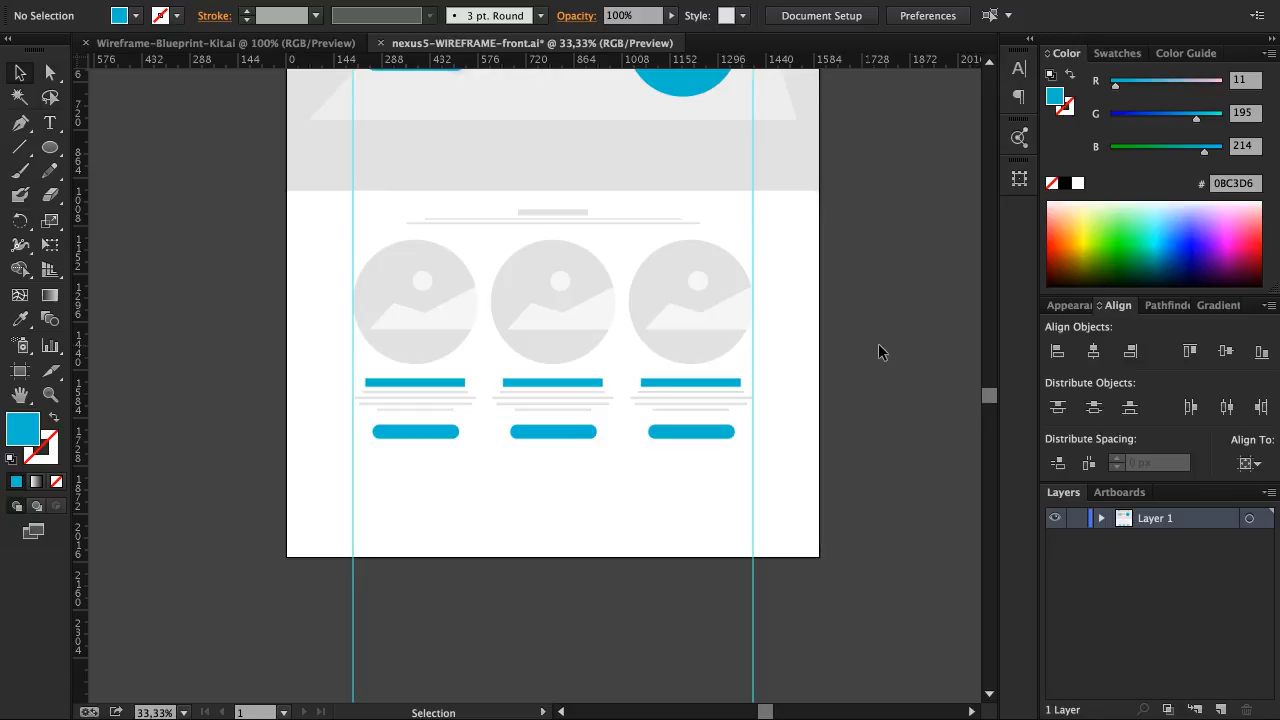
scroll(862, 344, down, 5)
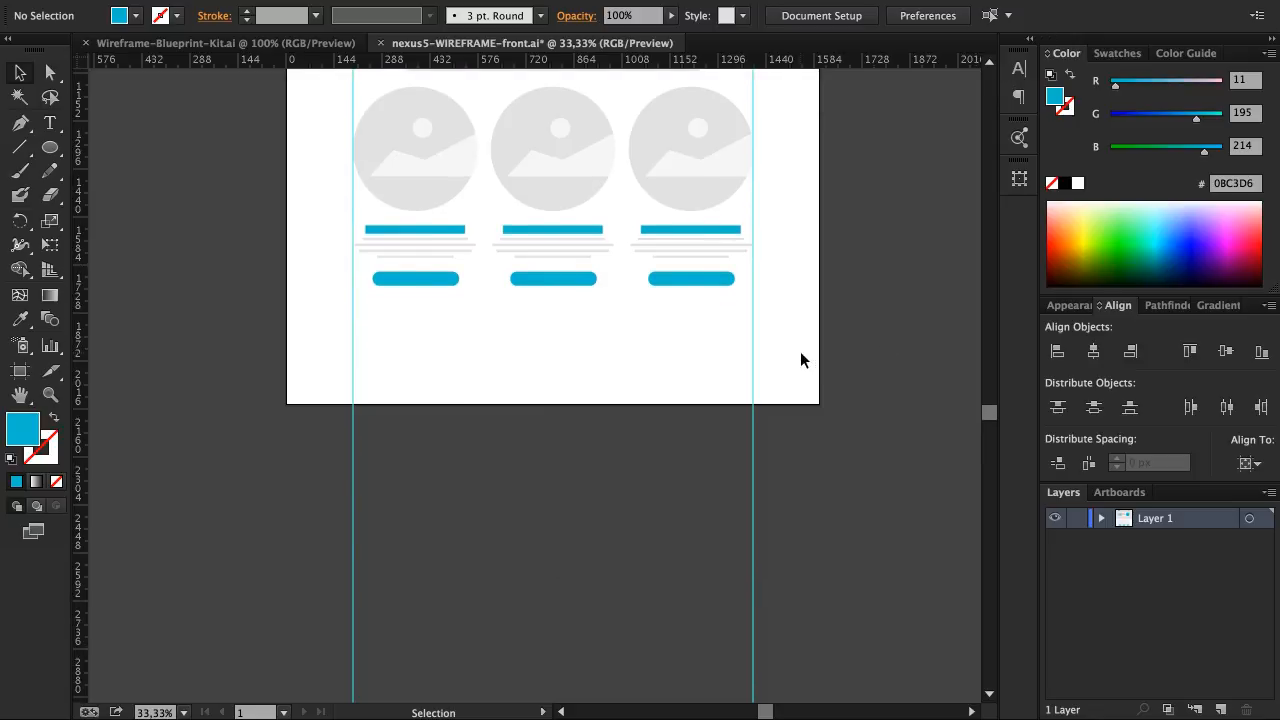
key(shift+o)
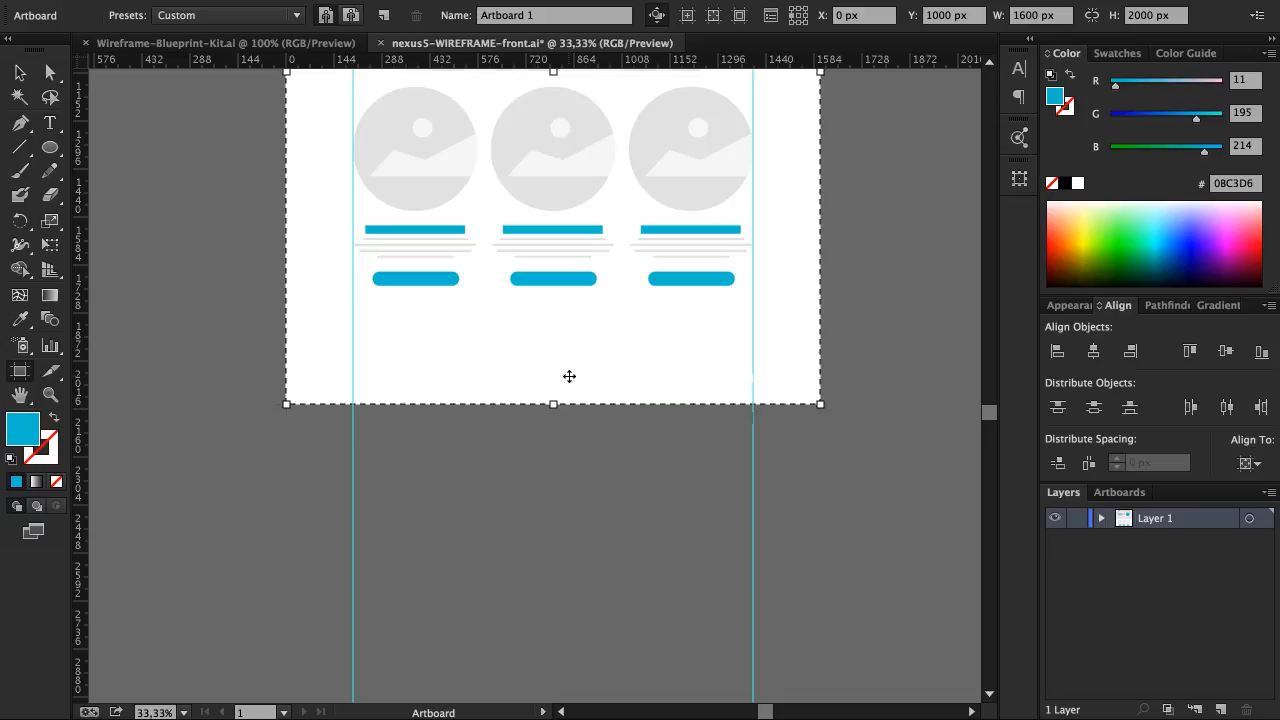
scroll(569, 376, down, 1)
drag(553, 364, 563, 666)
scroll(565, 510, down, 3)
drag(555, 569, 553, 628)
scroll(676, 241, up, 2)
scroll(676, 241, up, 6)
key(v)
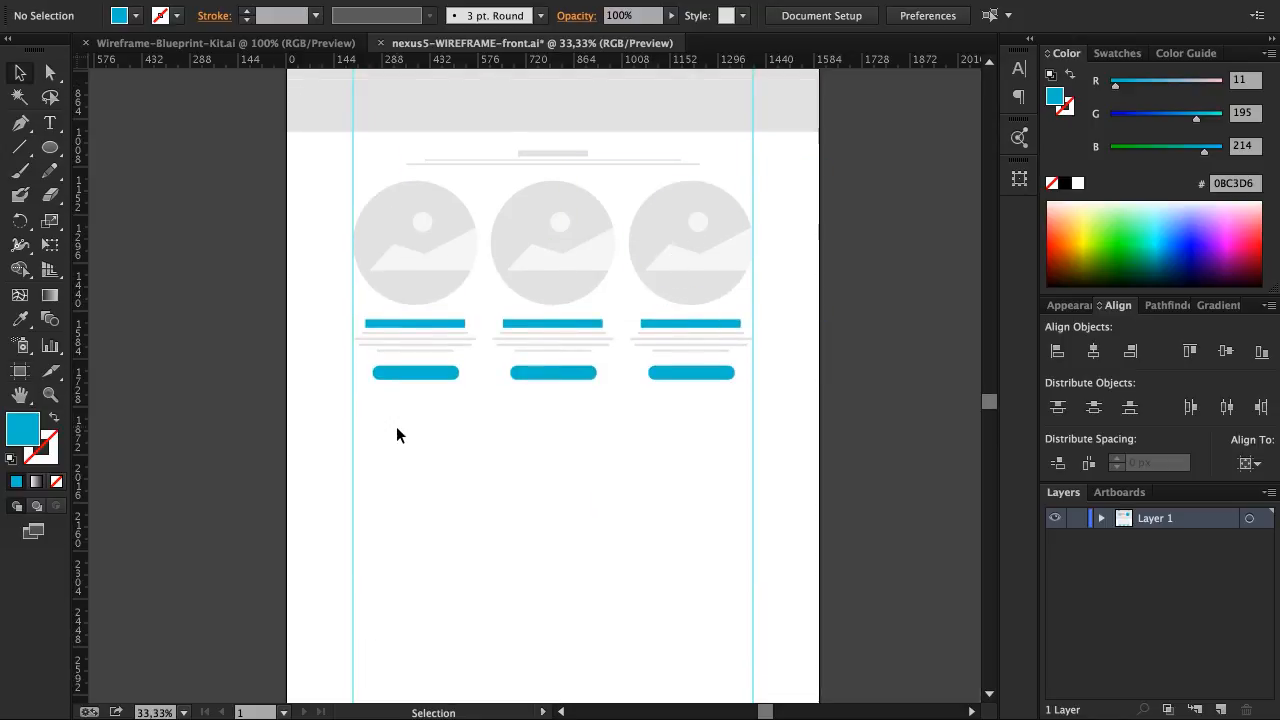
Step: Draw a full-width rectangle about 1600 × 801 px below the three columns and fill it with the gray sampled from the hero background
drag(50, 147, 115, 145)
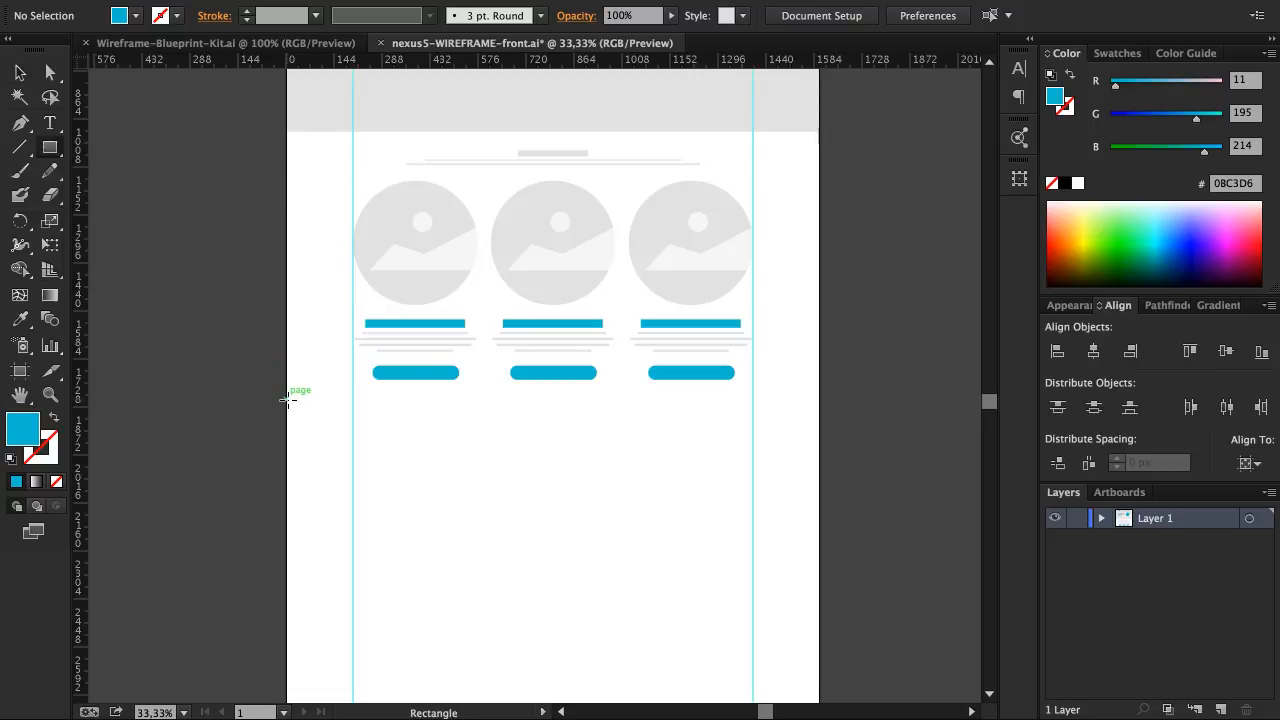
drag(287, 399, 819, 665)
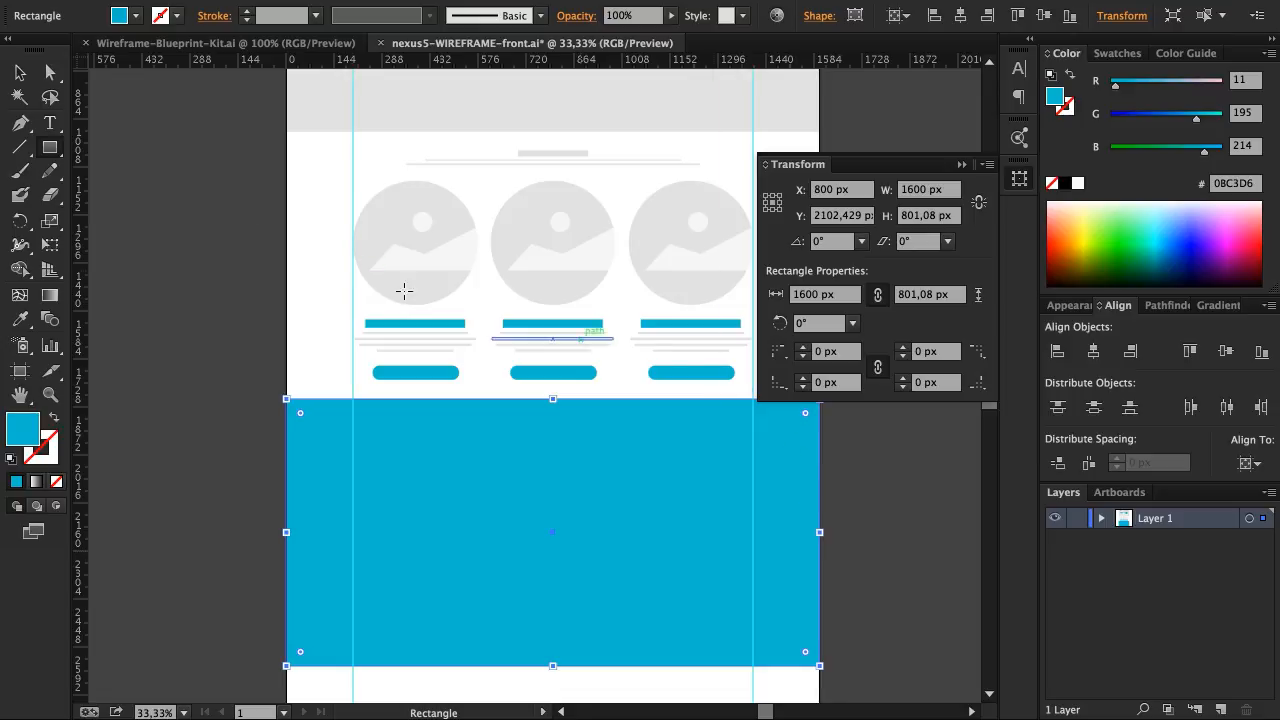
key(i)
click(432, 110)
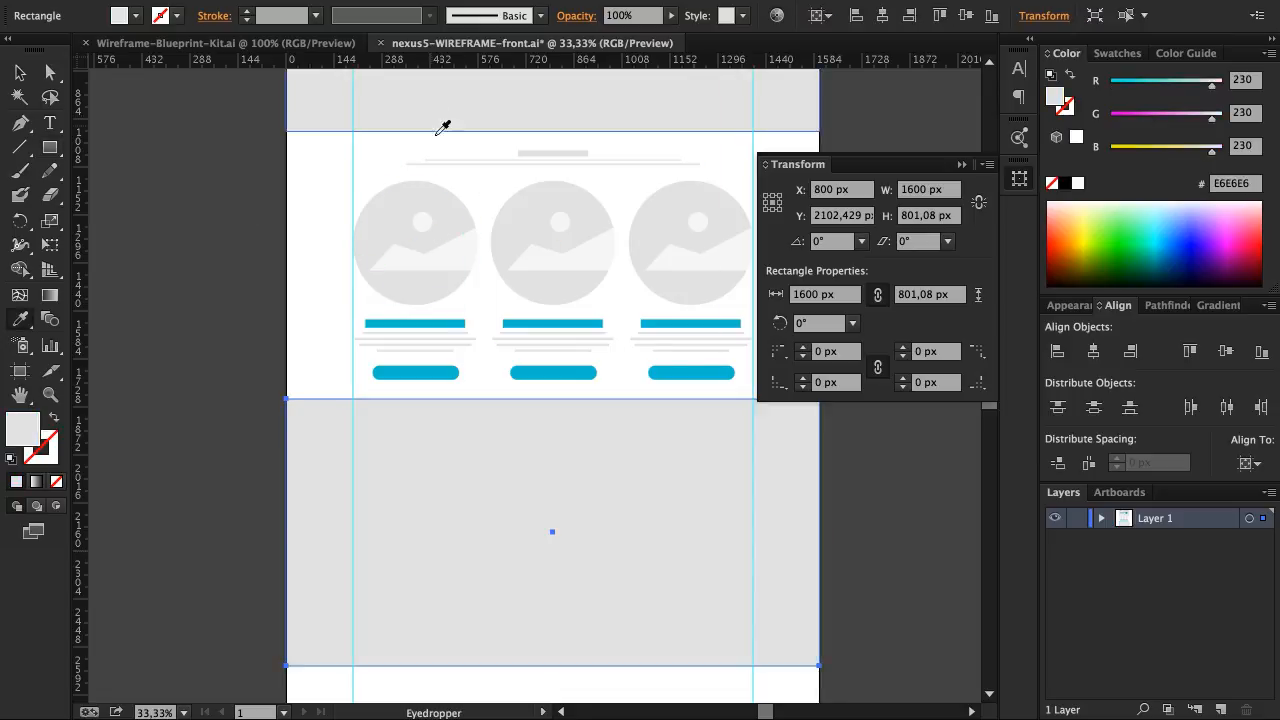
Step: Change the new rectangle's fill to the lighter gray swatch F2F2F2 and collapse the transform settings
key(v)
click(135, 15)
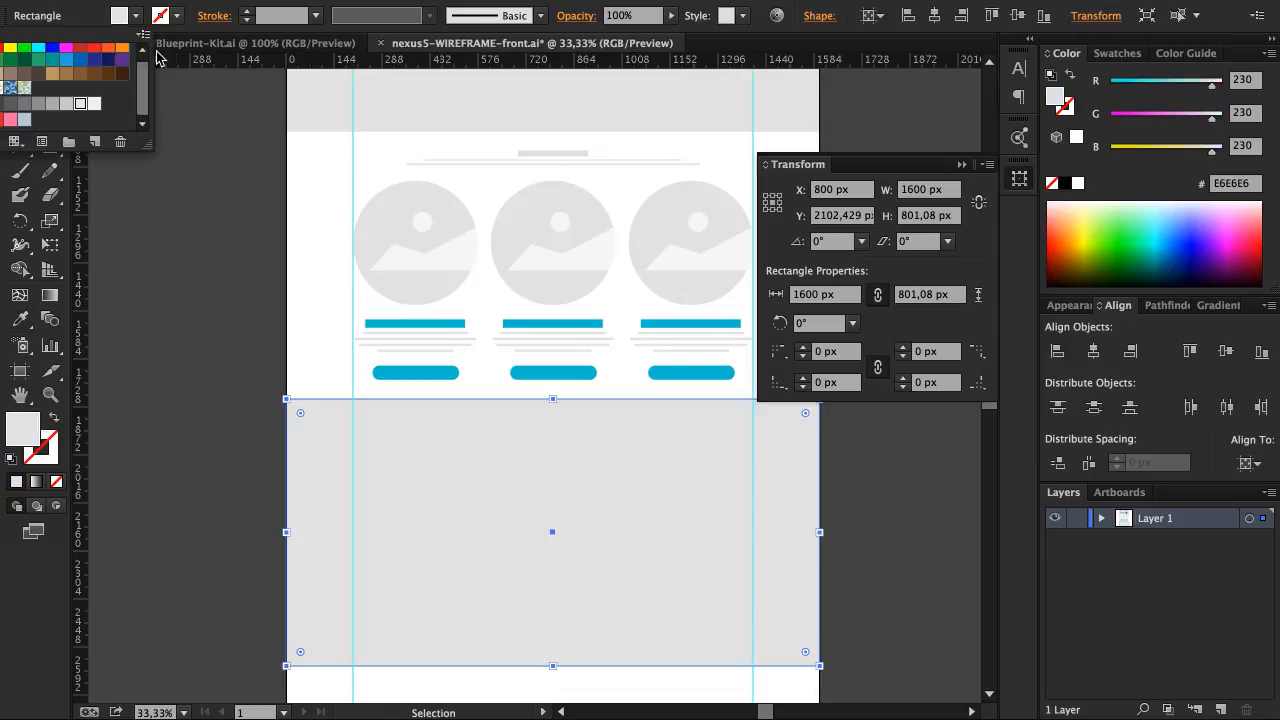
click(95, 104)
click(178, 266)
scroll(233, 276, down, 1)
scroll(232, 276, down, 3)
click(1020, 179)
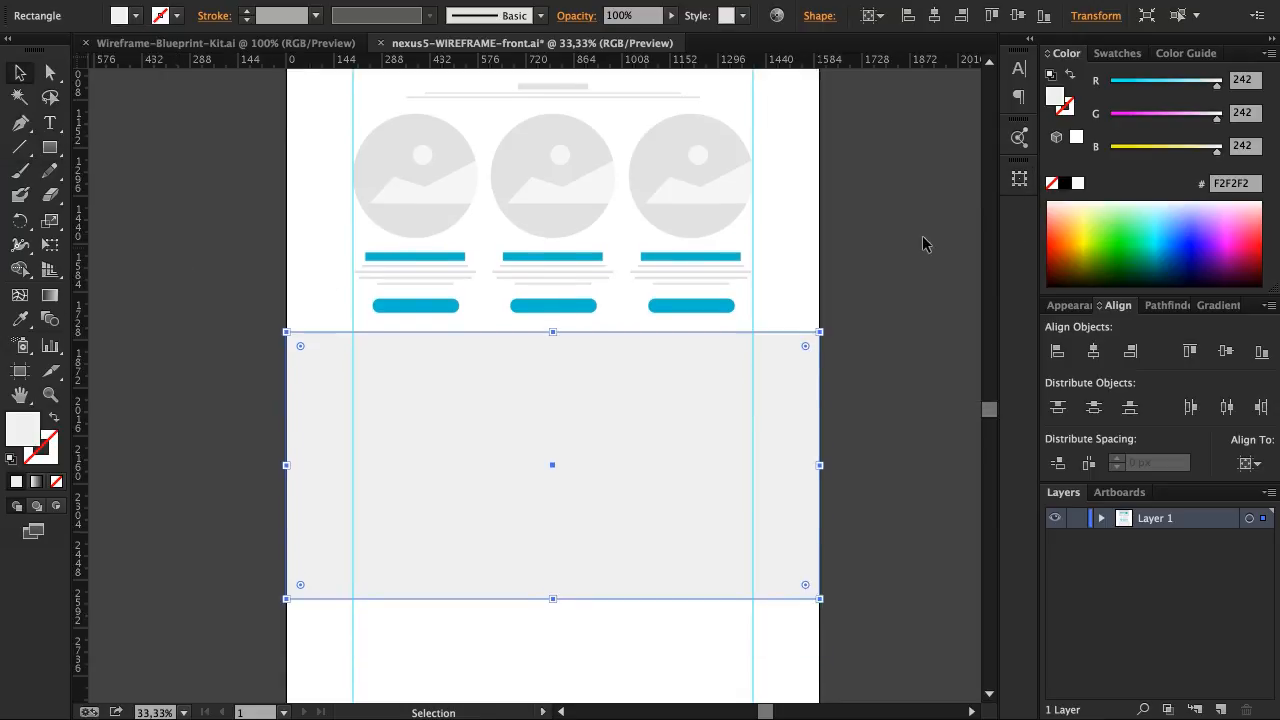
Step: Move the gray full-width rectangle slightly down to widen the gap below the three columns
drag(685, 358, 685, 365)
scroll(727, 364, up, 2)
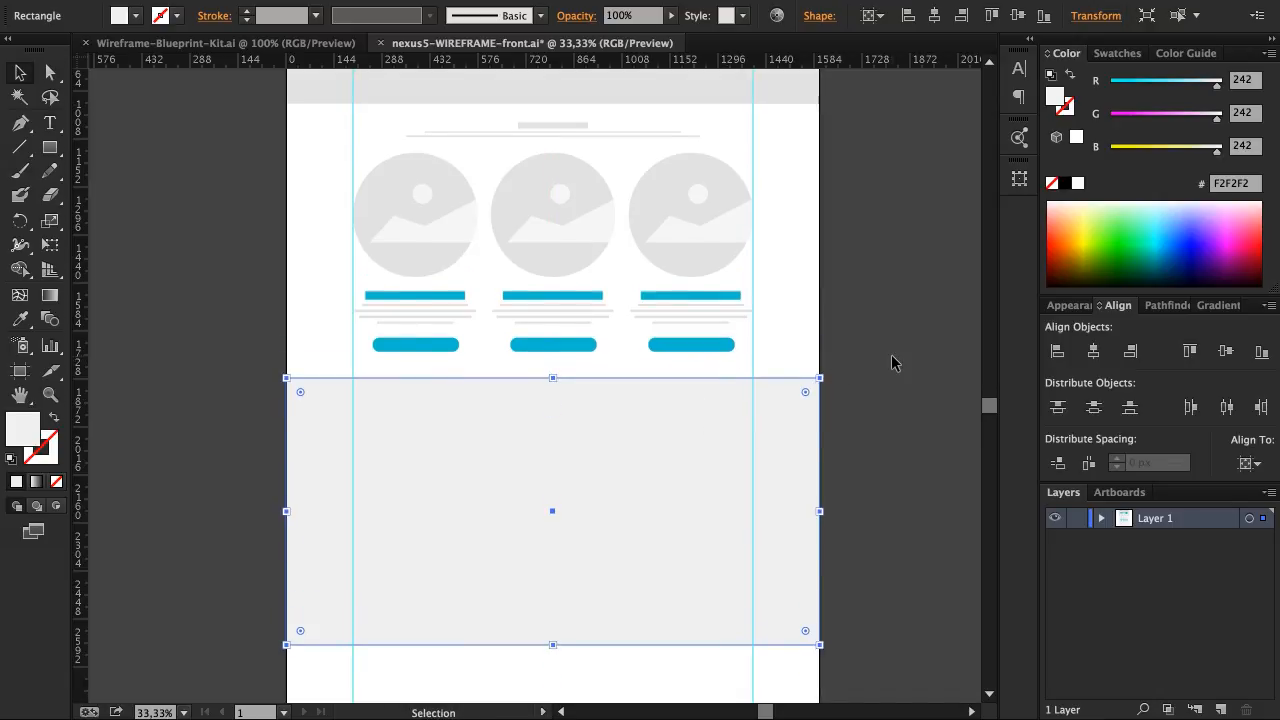
scroll(699, 407, down, 5)
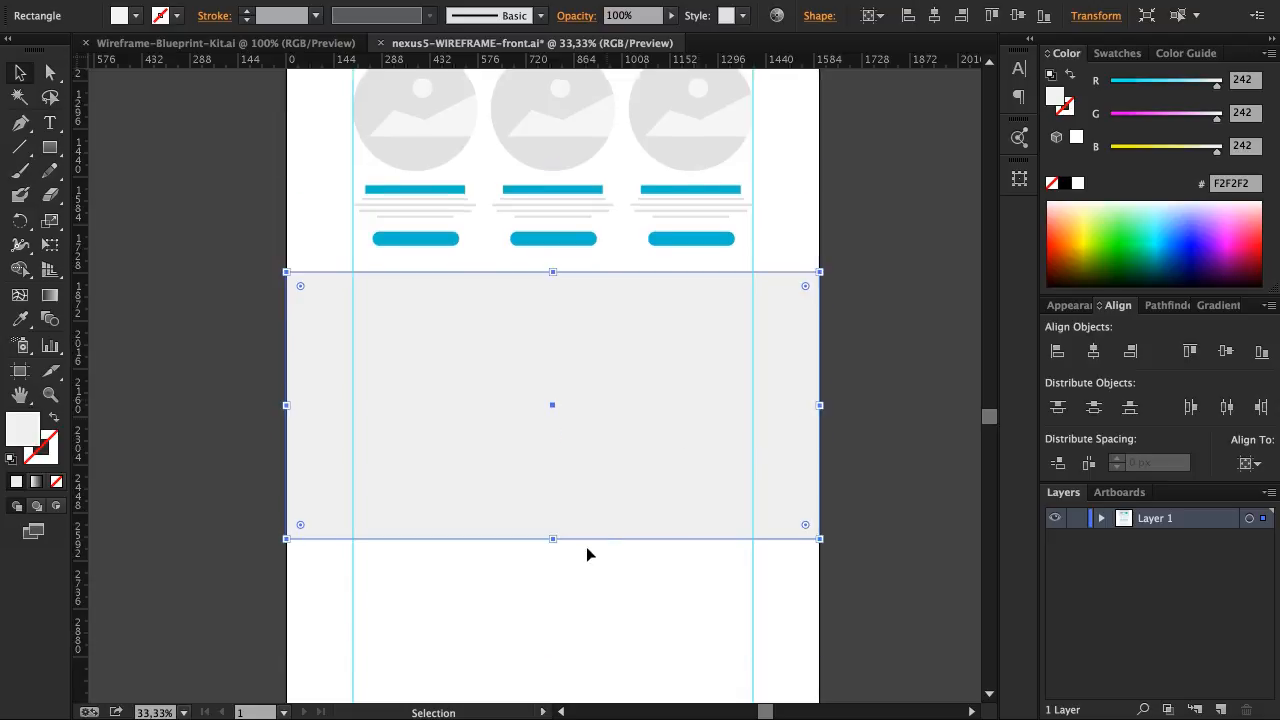
click(886, 306)
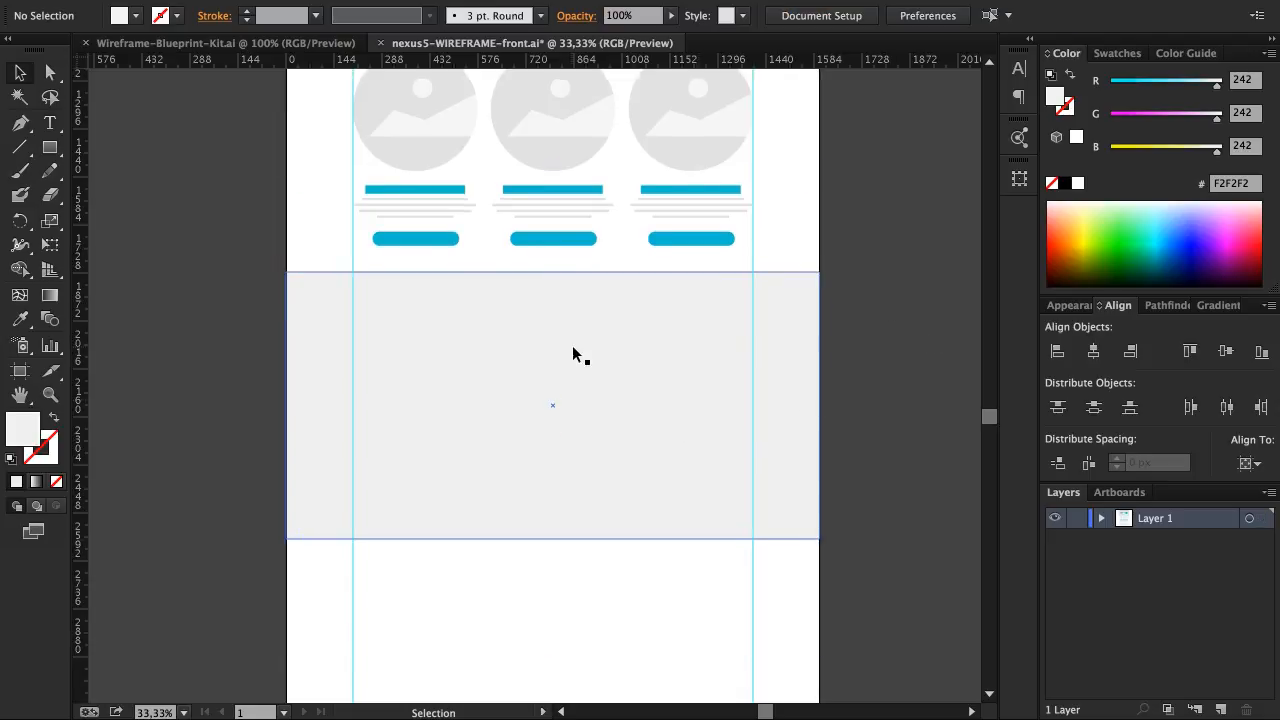
click(598, 328)
drag(598, 328, 598, 335)
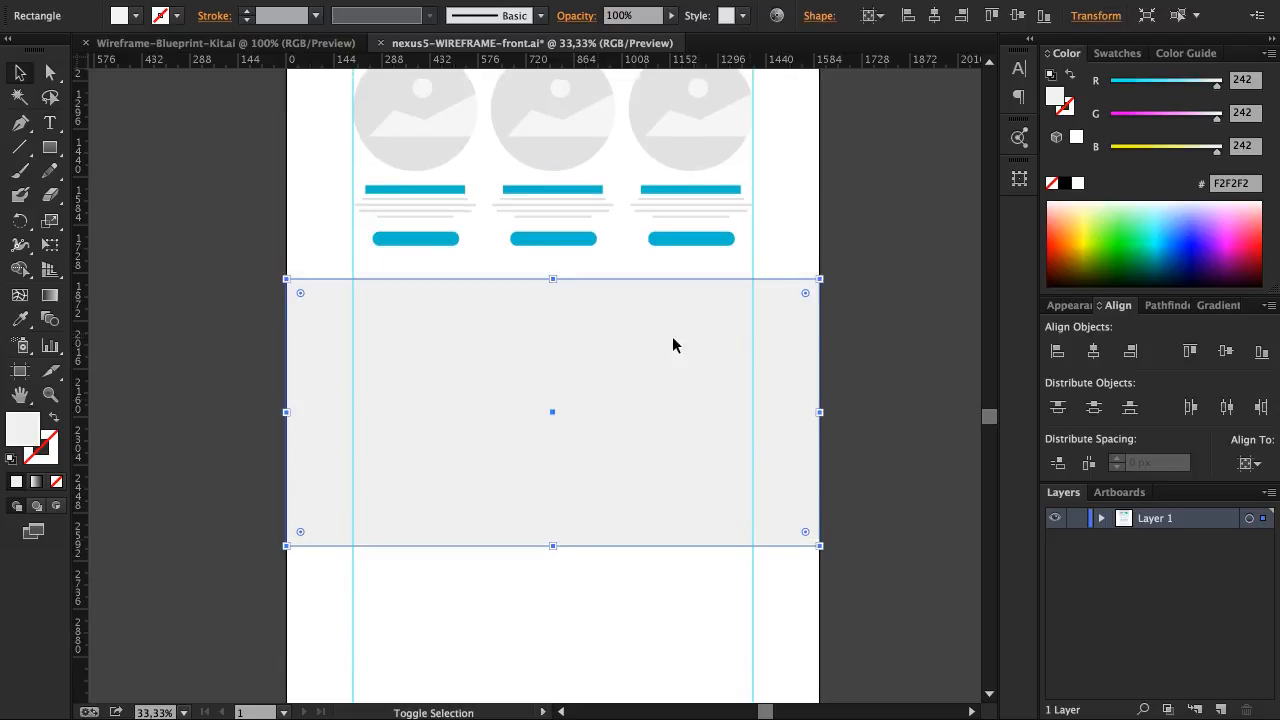
scroll(893, 336, up, 5)
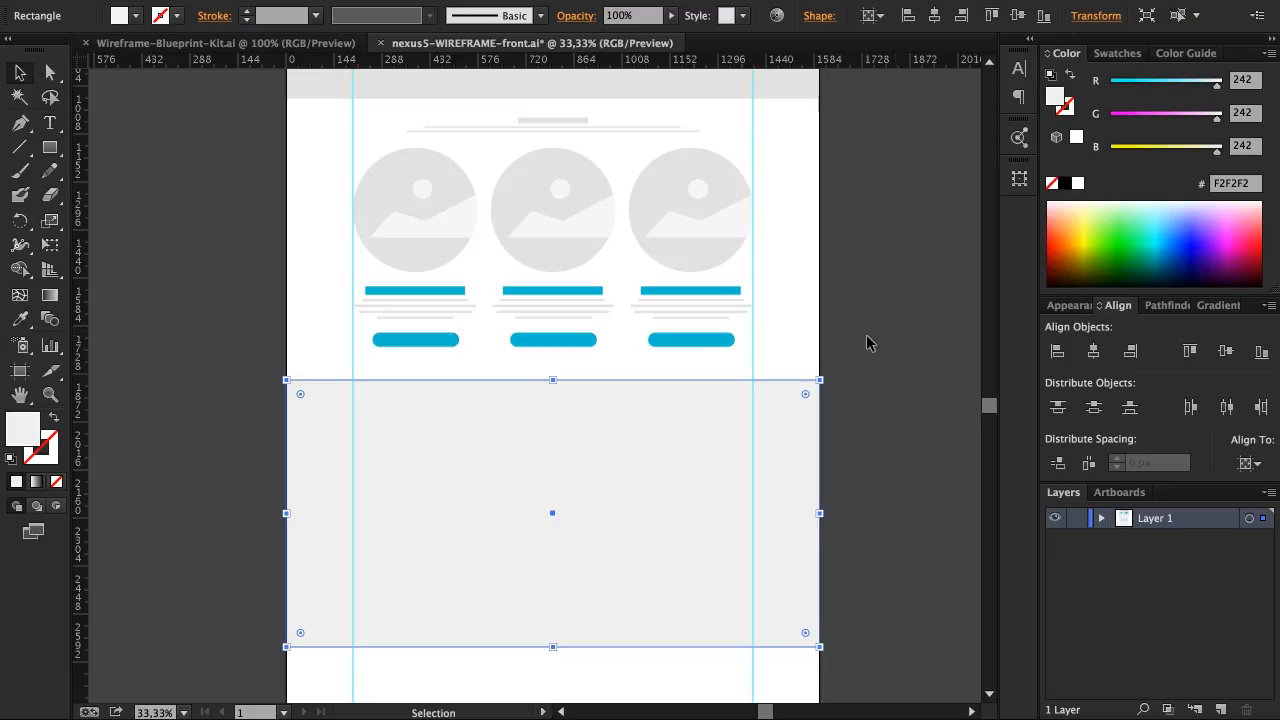
Step: Copy the four centered paragraph lines, without their heading, from Wireframe-Blueprint-Kit.ai into the gray section of the nexus5 wireframe
click(232, 45)
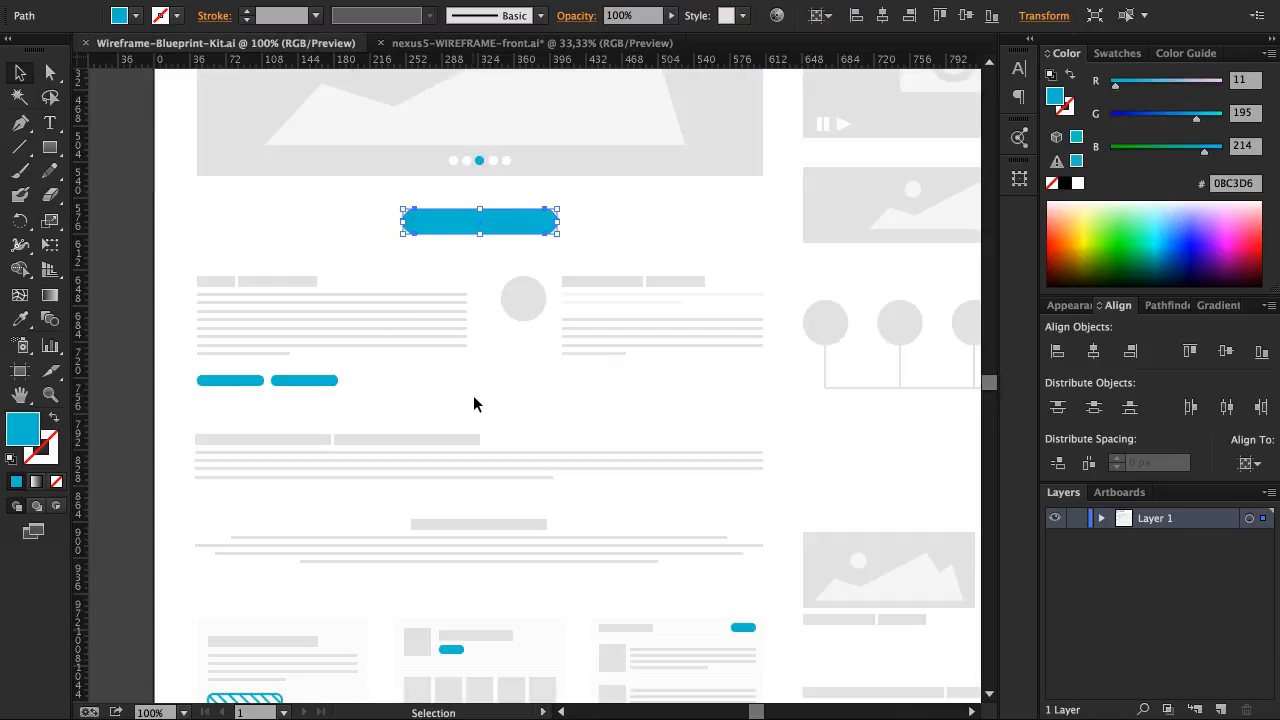
scroll(600, 405, up, 2)
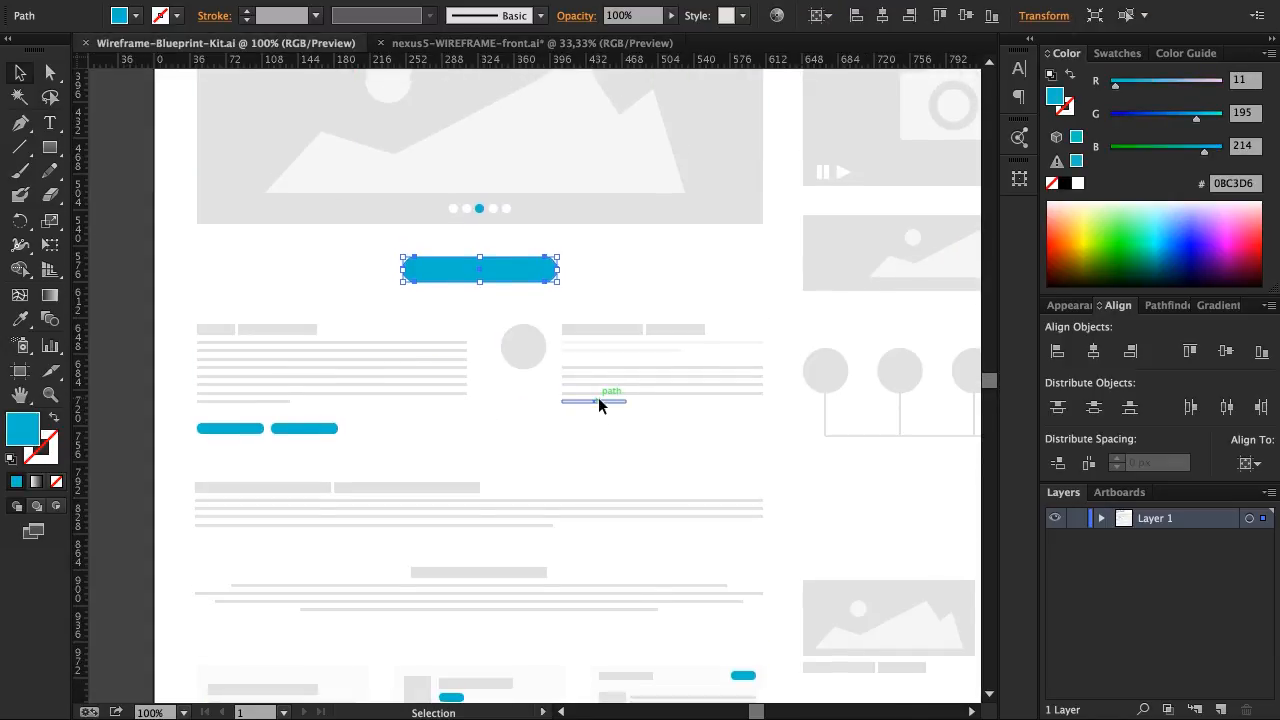
scroll(600, 405, down, 3)
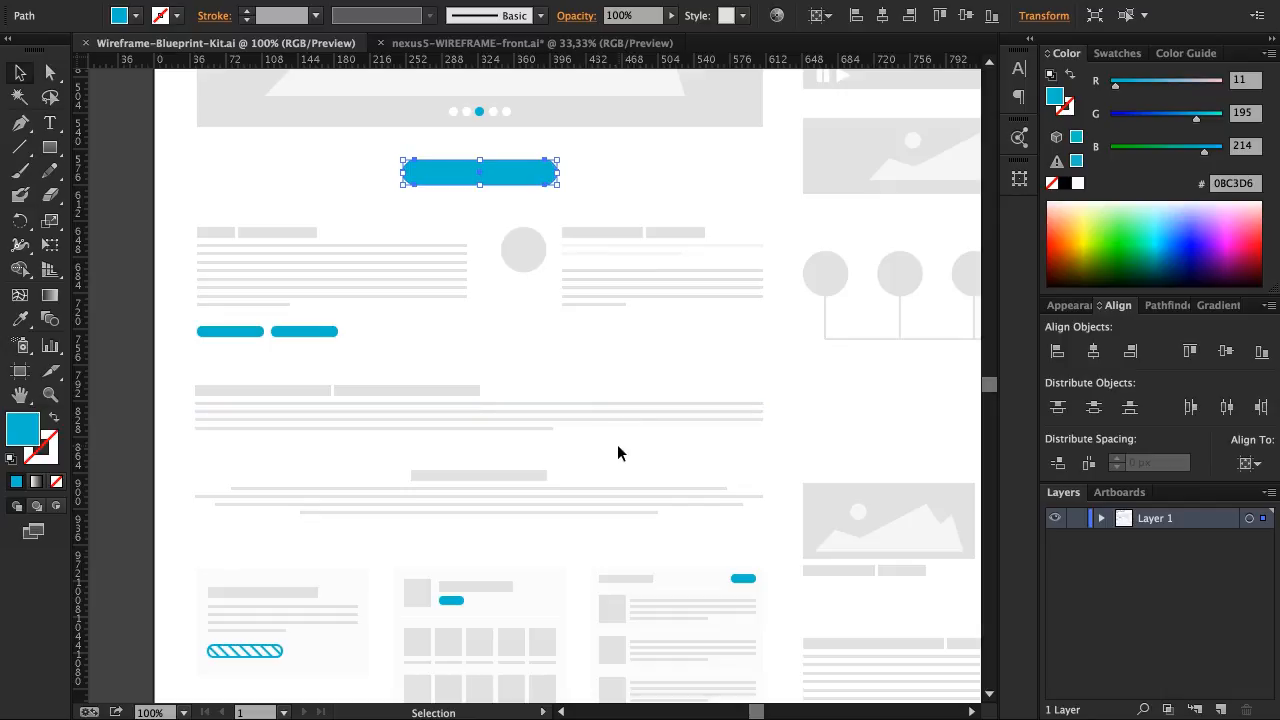
drag(510, 442, 503, 406)
drag(512, 527, 455, 130)
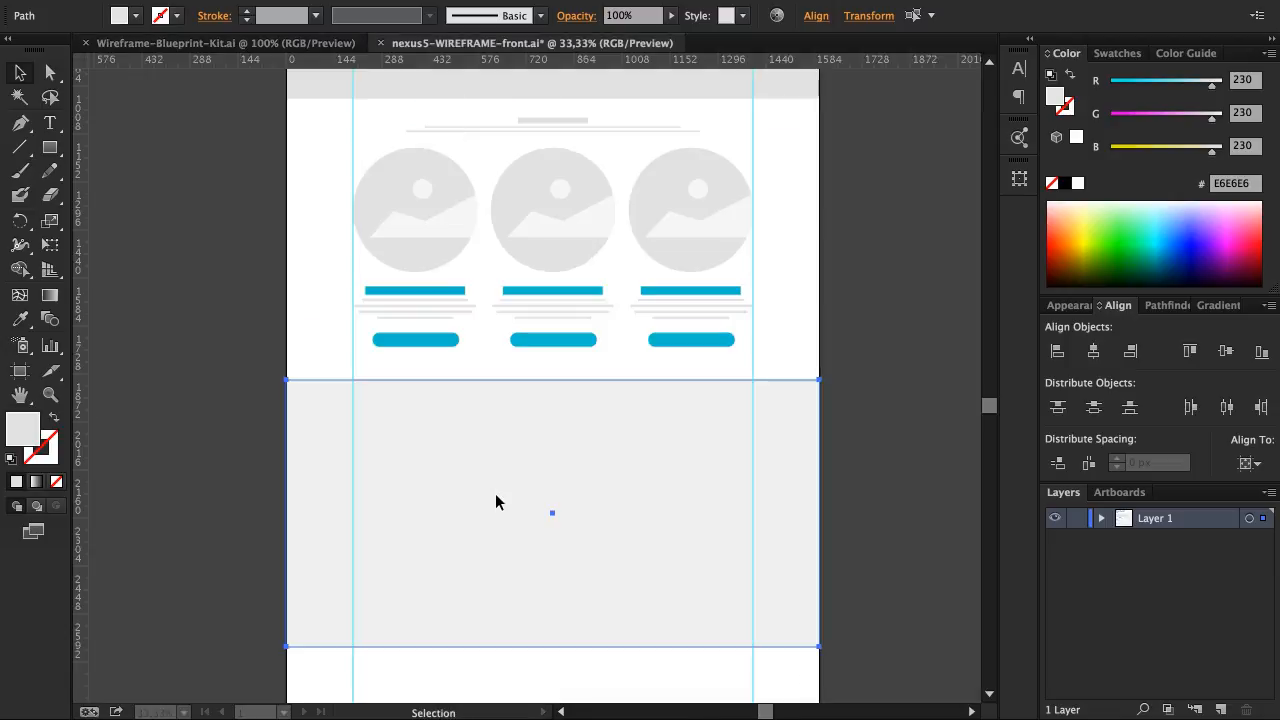
drag(497, 501, 509, 497)
drag(587, 504, 930, 627)
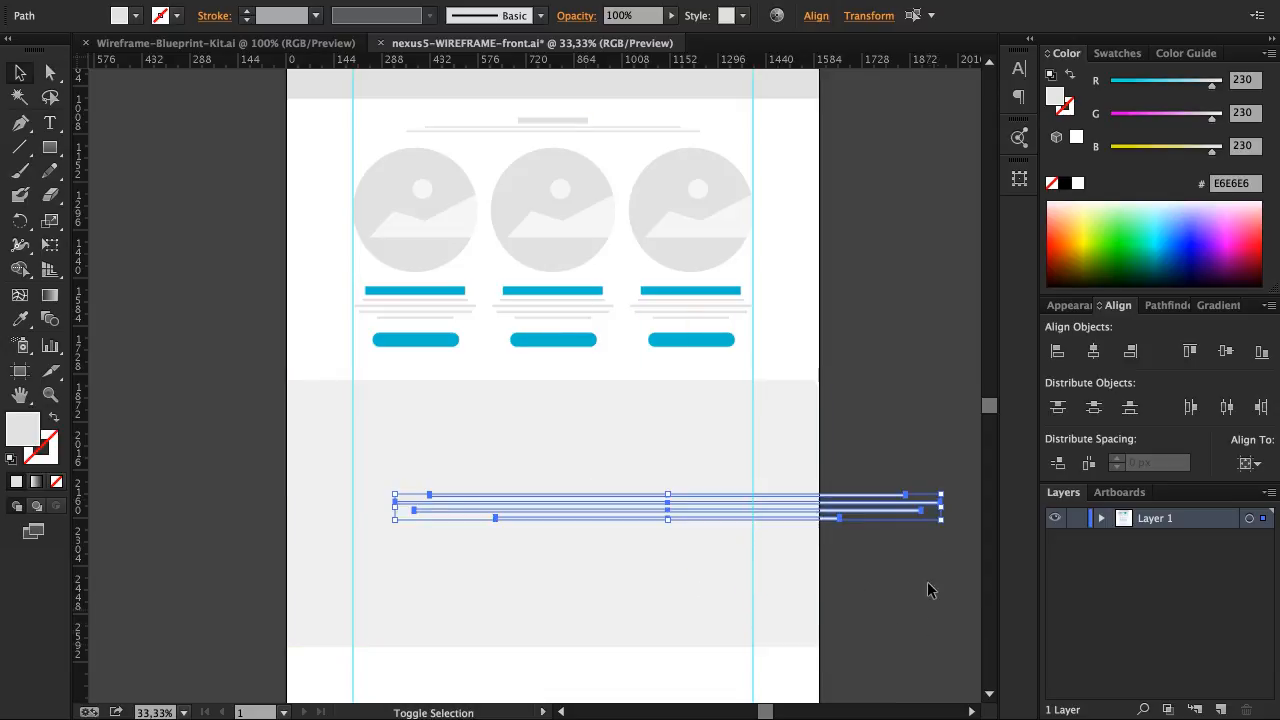
Step: Narrow the four pasted lines to about 420 px wide and fill them with the gray swatch 999999
drag(941, 509, 535, 524)
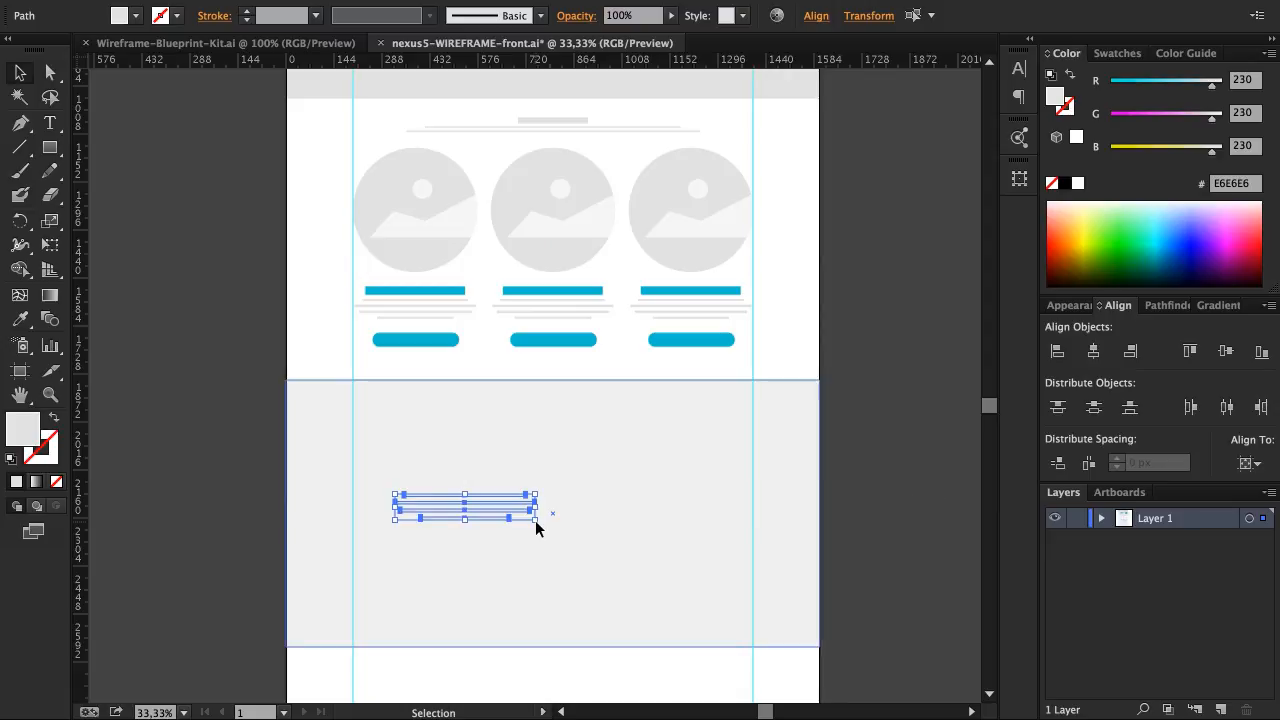
click(137, 16)
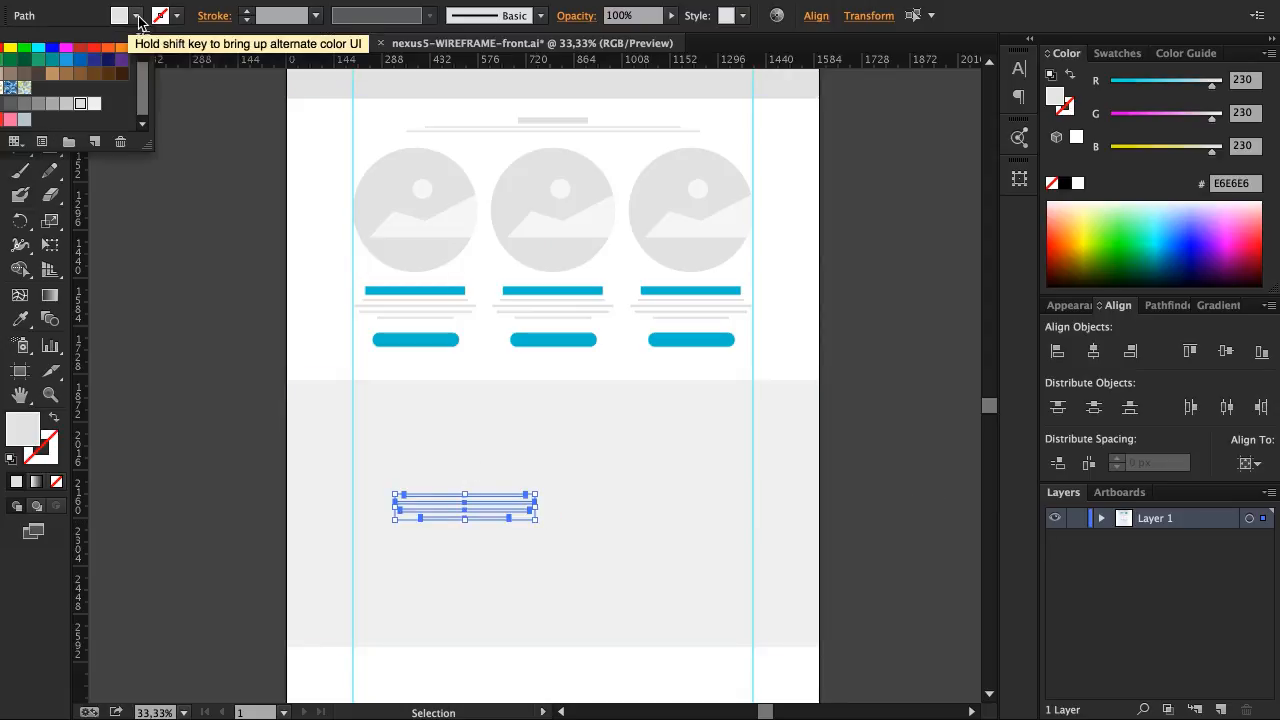
click(38, 104)
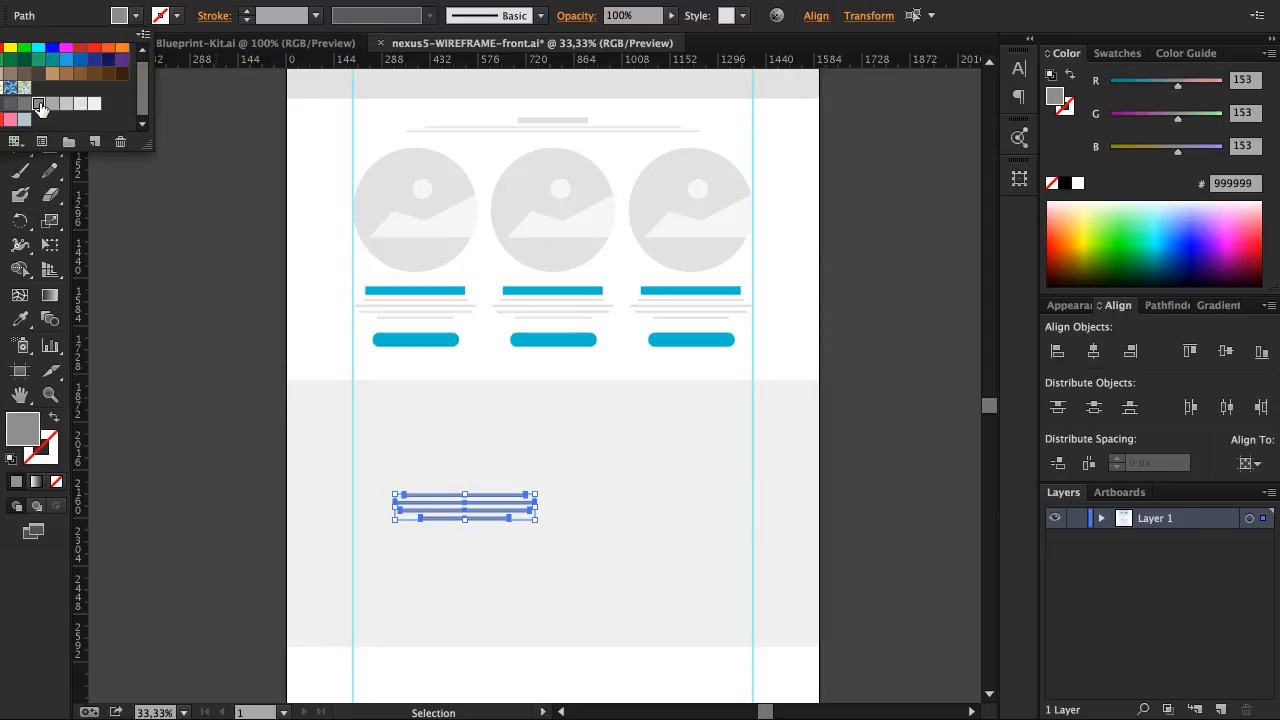
Step: Ungroup the text block beside the circle in the kit document and copy its two-part heading to just above the gray section's lines
click(246, 46)
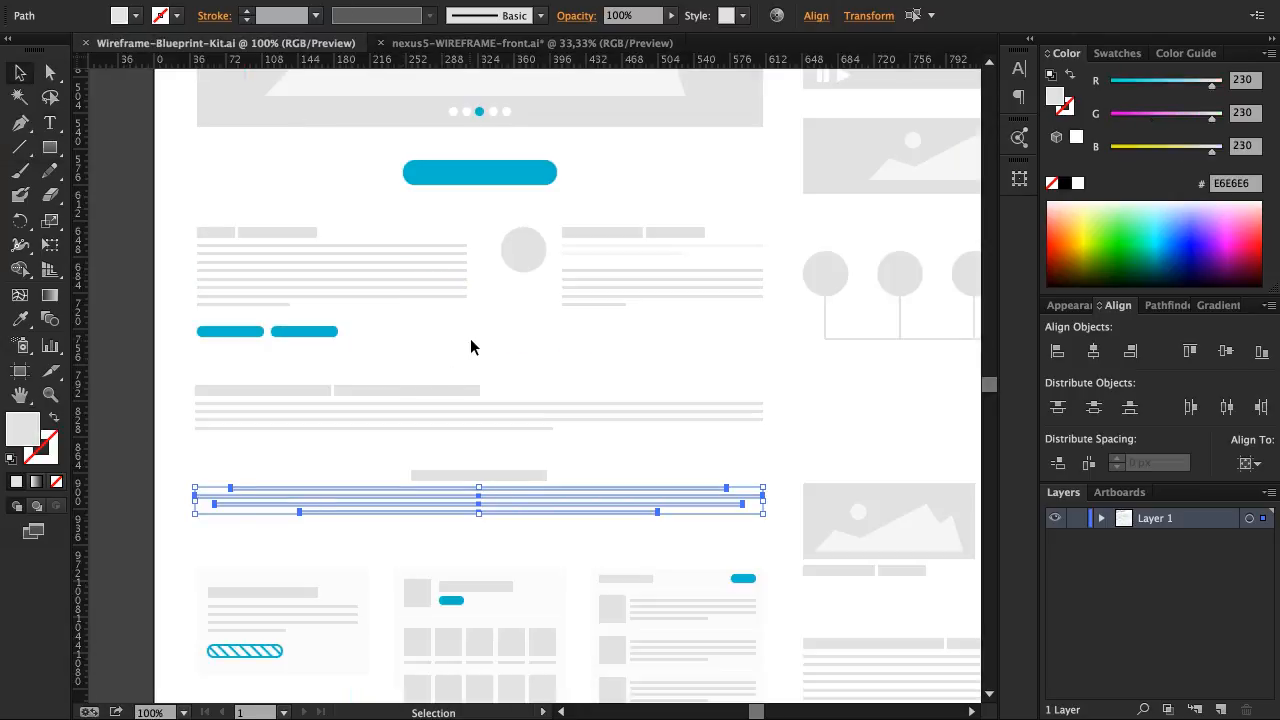
click(606, 240)
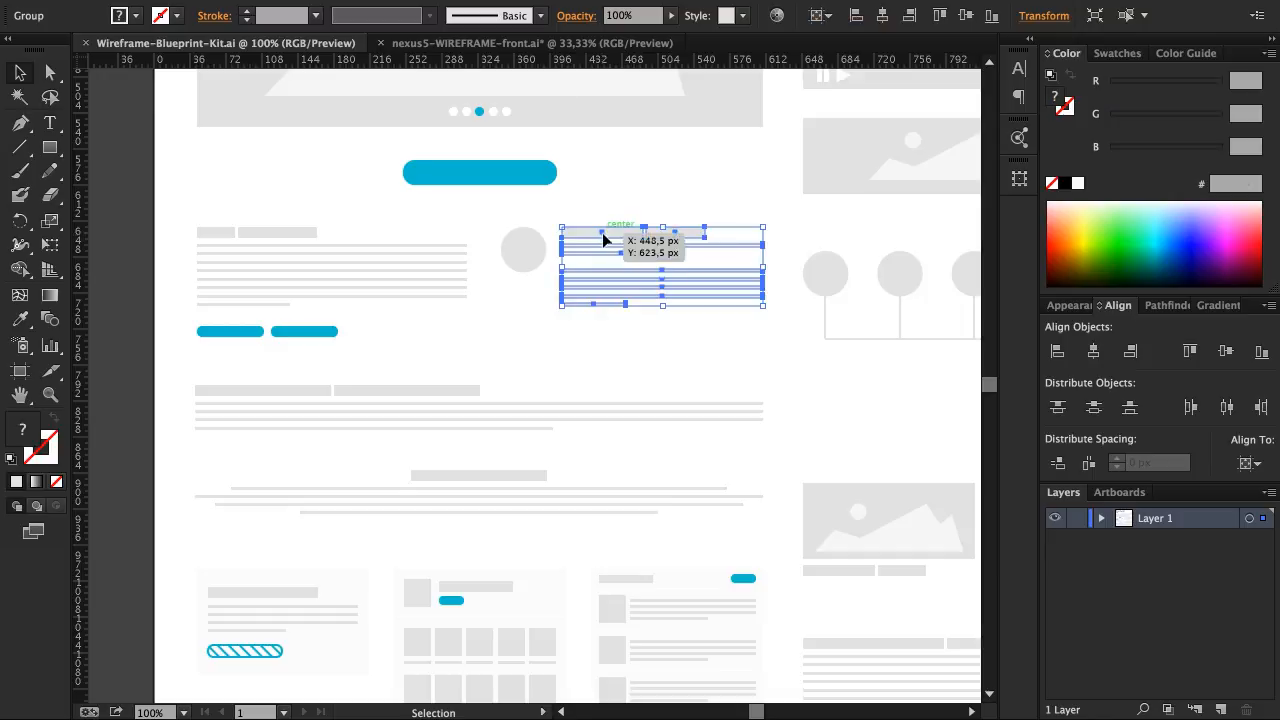
right_click(604, 242)
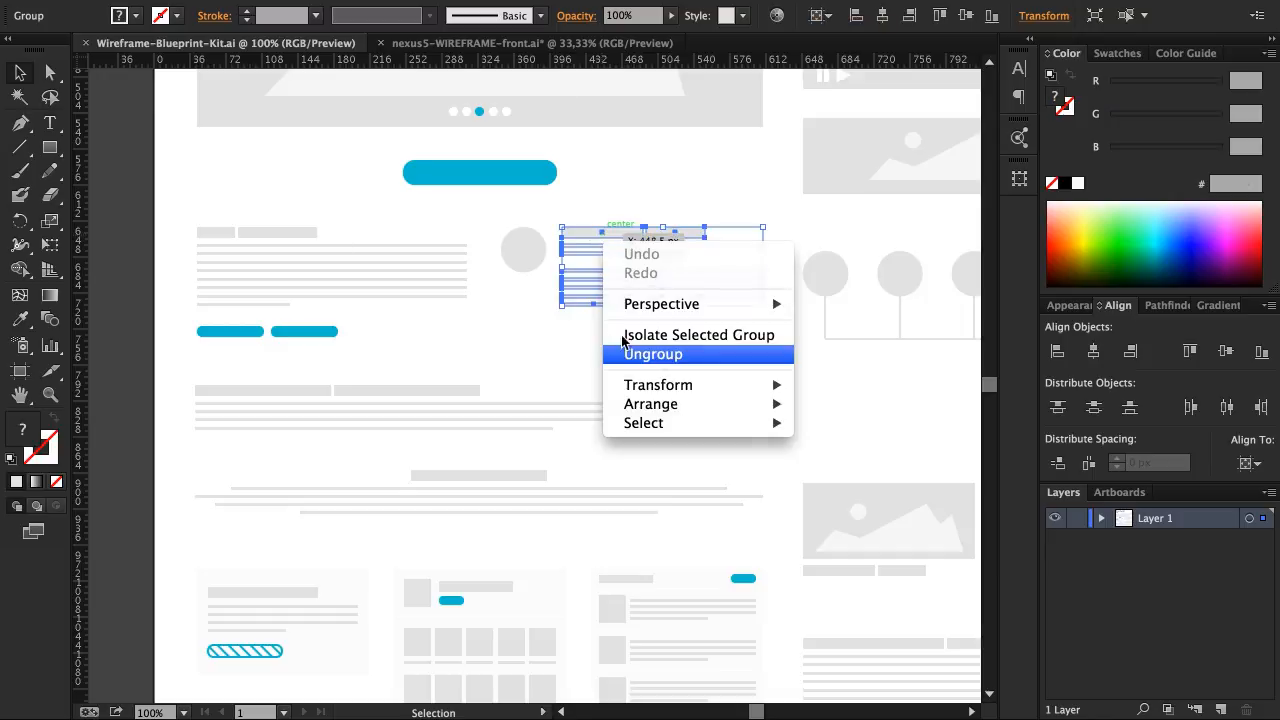
click(657, 354)
click(608, 206)
click(662, 233)
drag(668, 236, 492, 70)
drag(495, 379, 518, 483)
Step: Recolor the two heading bars with the blue 0BC3D6 sampled from a column button
key(i)
click(548, 340)
key(v)
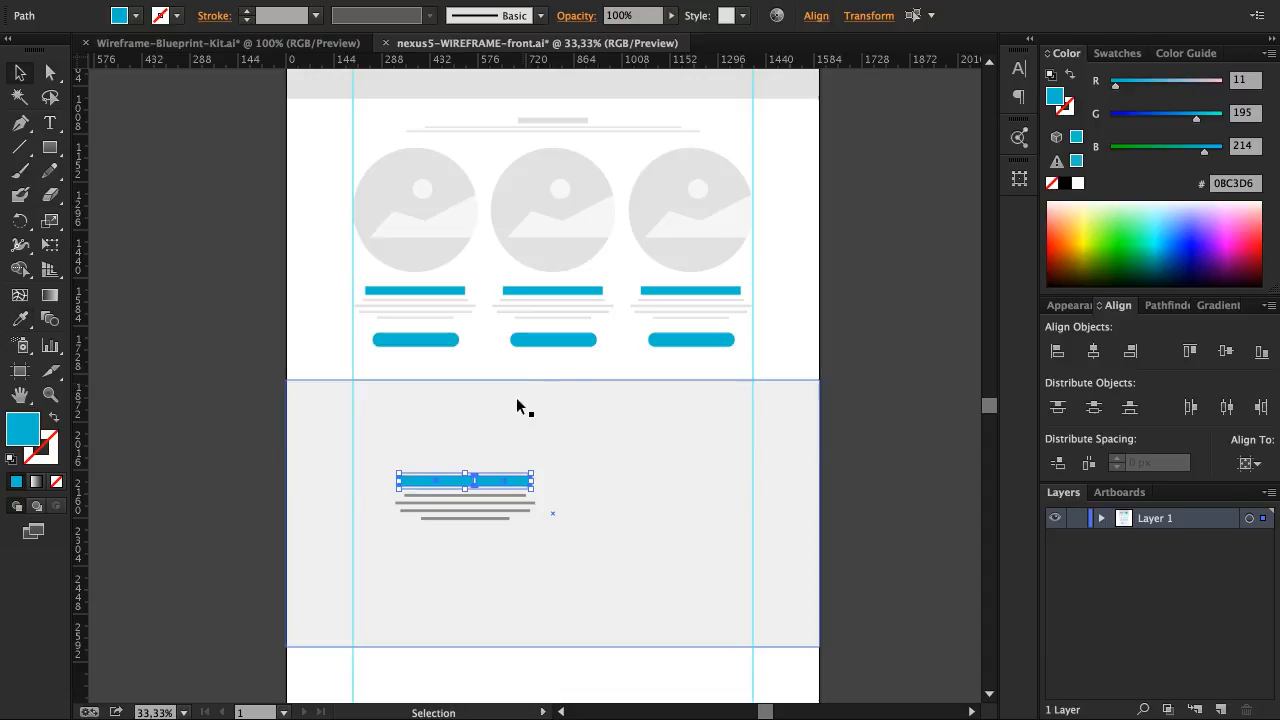
Step: Select all four gray text lines below the new blue heading
click(477, 519)
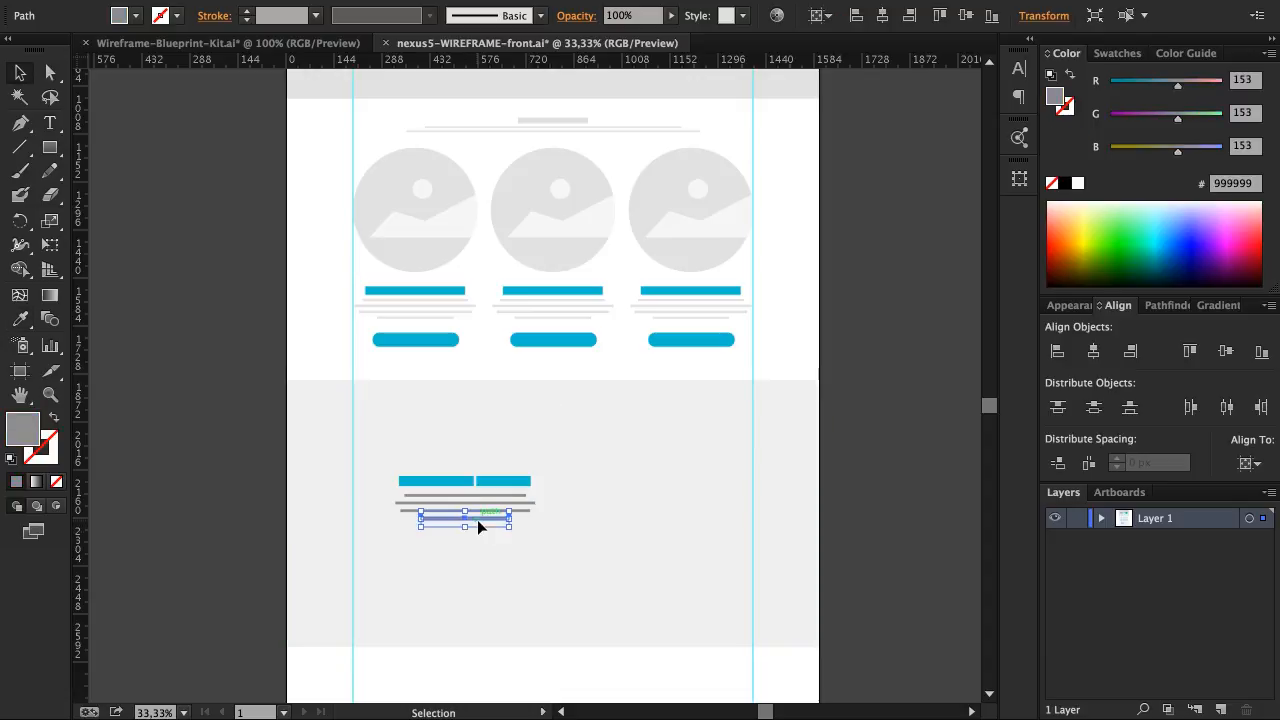
key(ctrl+=)
key(ctrl+=)
key(ctrl+=)
shift+click(486, 545)
shift+click(477, 508)
shift+click(484, 477)
Step: Try to distribute the vertical spacing of the four gray lines, undo it, and set the alignment reference
click(1058, 463)
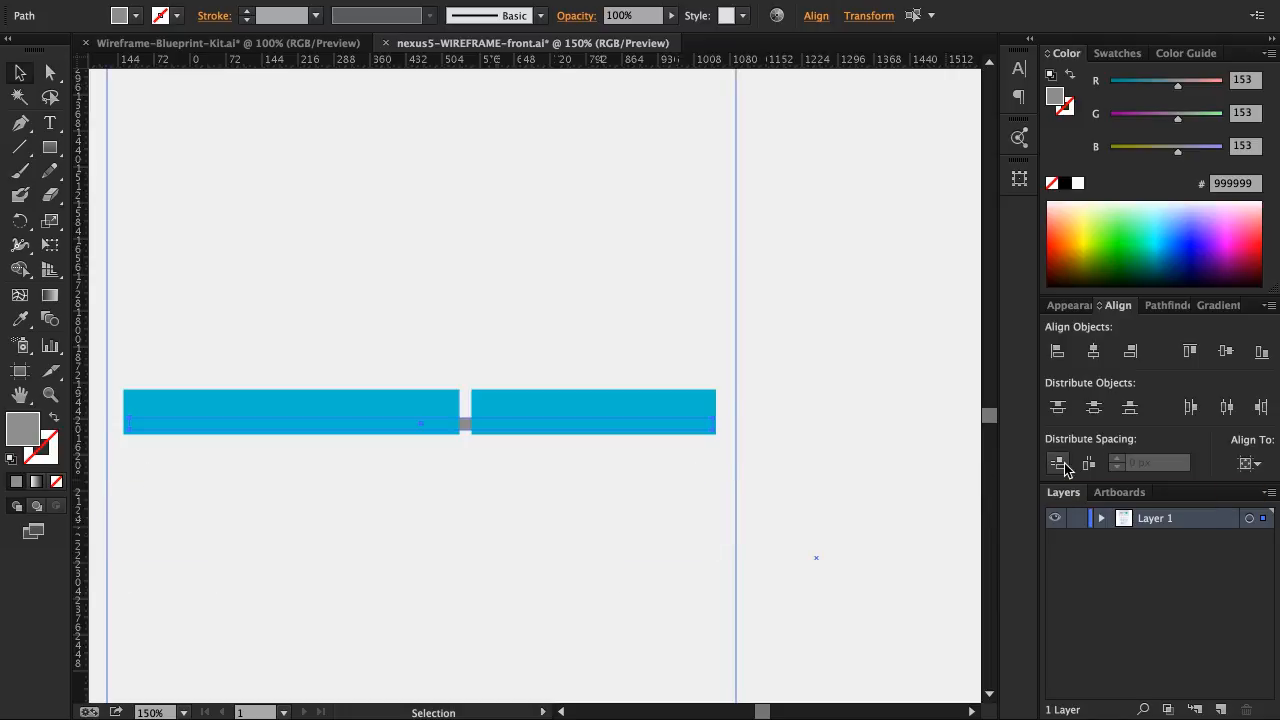
key(ctrl+z)
click(1250, 463)
click(1252, 486)
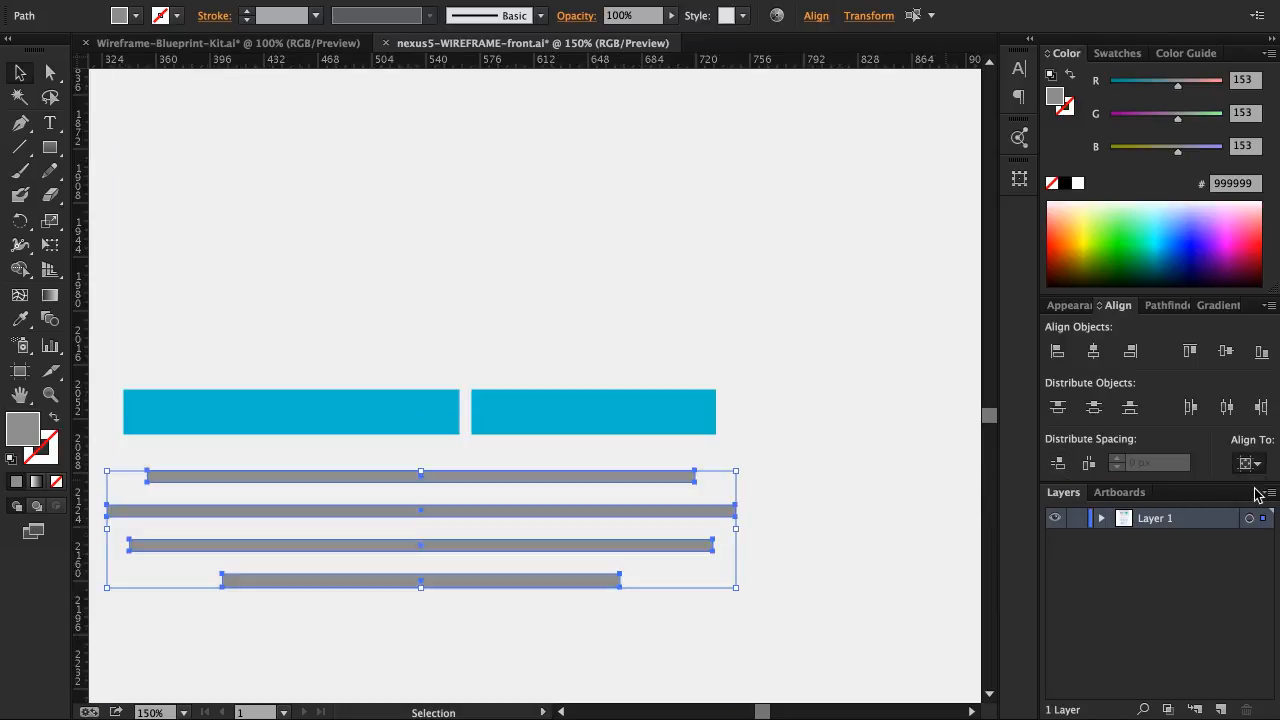
Step: Group the four gray lines and duplicate the group straight down to continue the paragraph
key(ctrl+g)
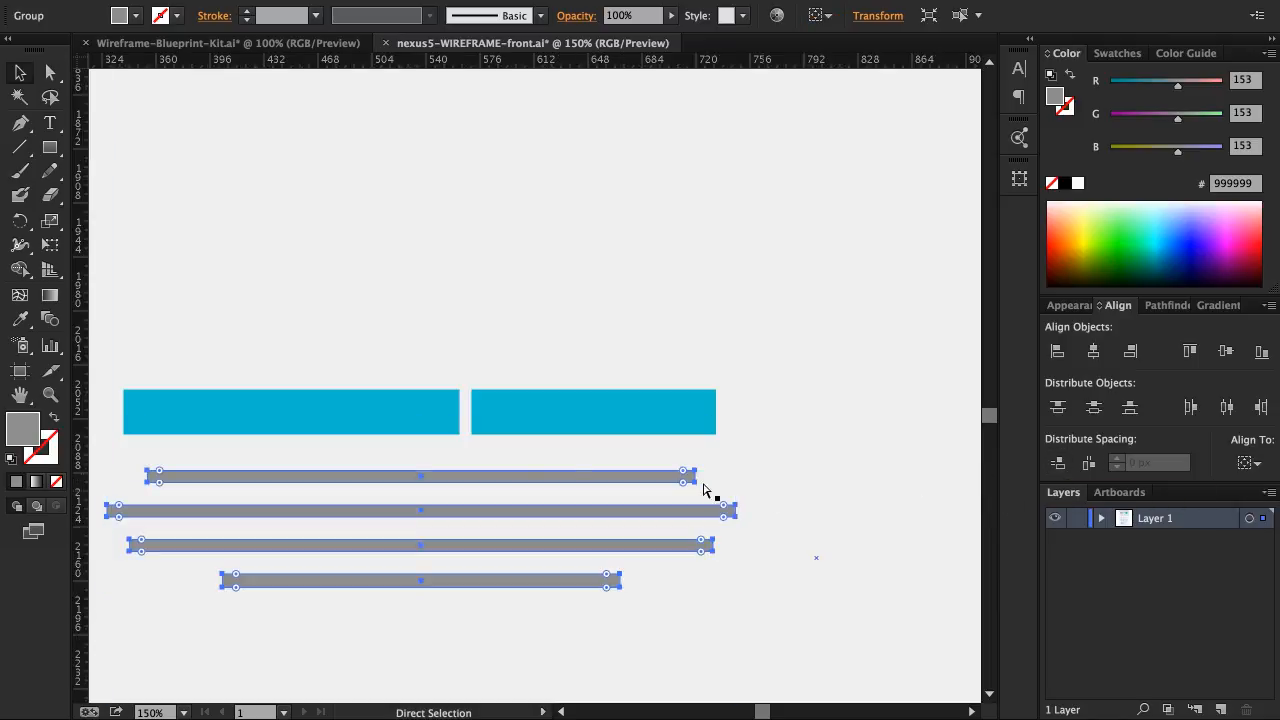
alt+scroll(473, 481, down, 3)
alt+shift+drag(487, 510, 490, 556)
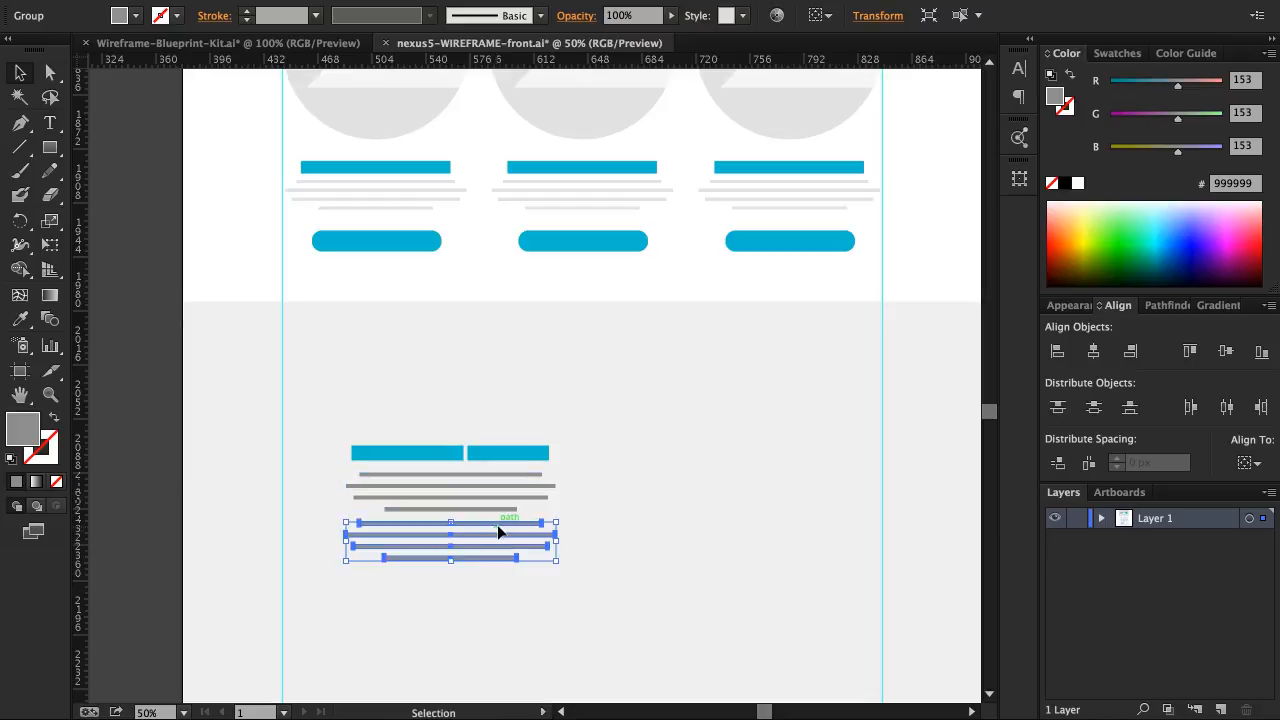
Step: Ungroup both sets of four gray lines into separate paths
right_click(499, 531)
click(500, 514)
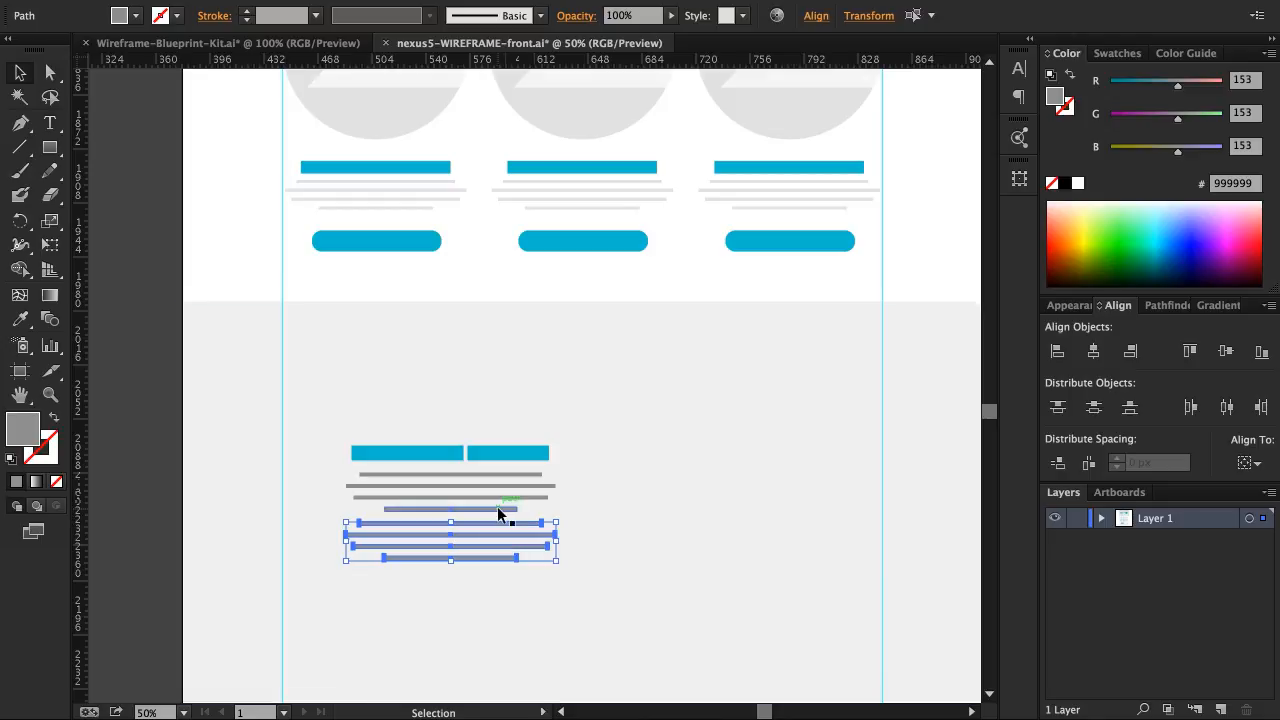
click(497, 506)
right_click(497, 506)
click(567, 628)
Step: Try to distribute the vertical spacing of all eight gray lines, undo it, and reselect the alignment reference
click(147, 483)
drag(146, 470, 549, 589)
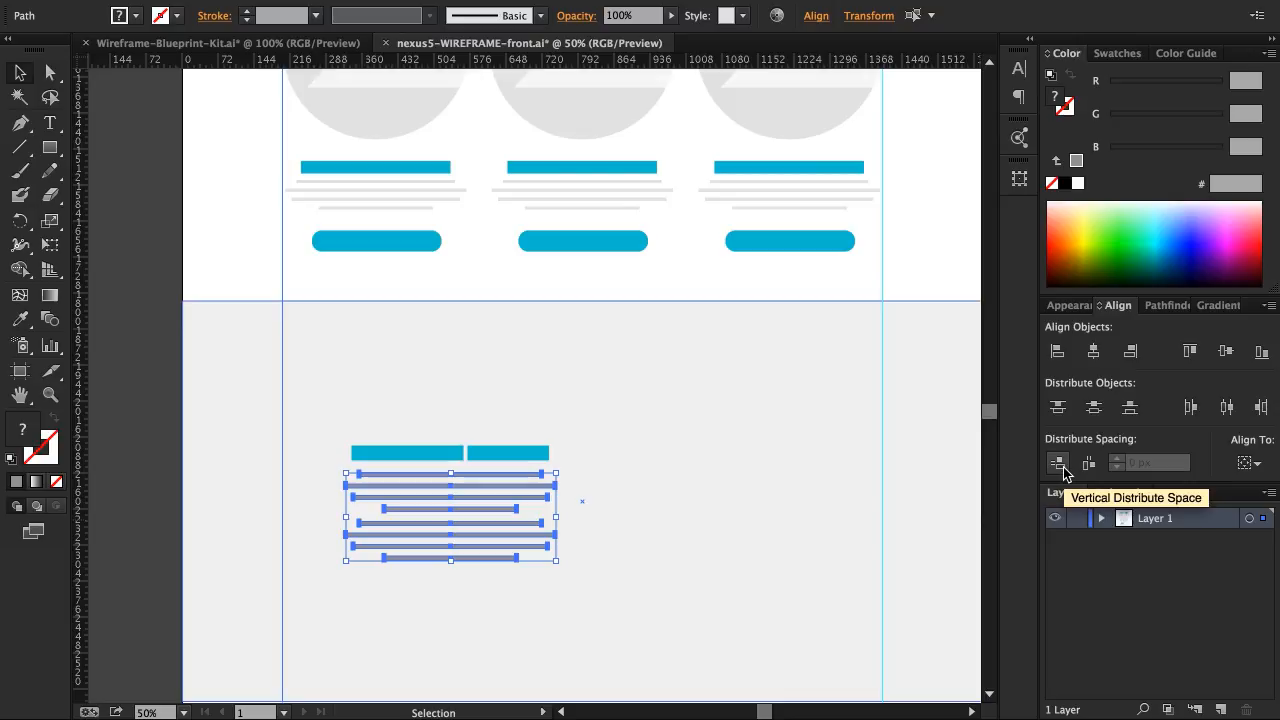
click(1058, 463)
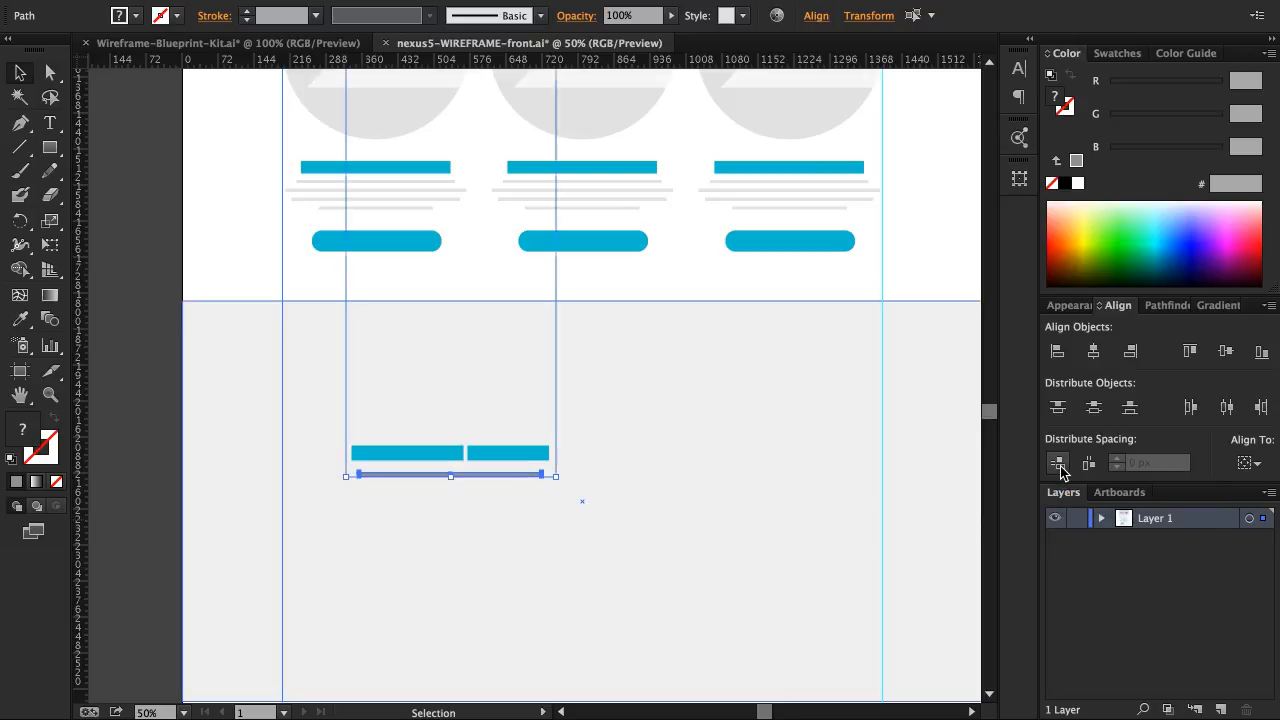
key(ctrl+z)
click(1245, 469)
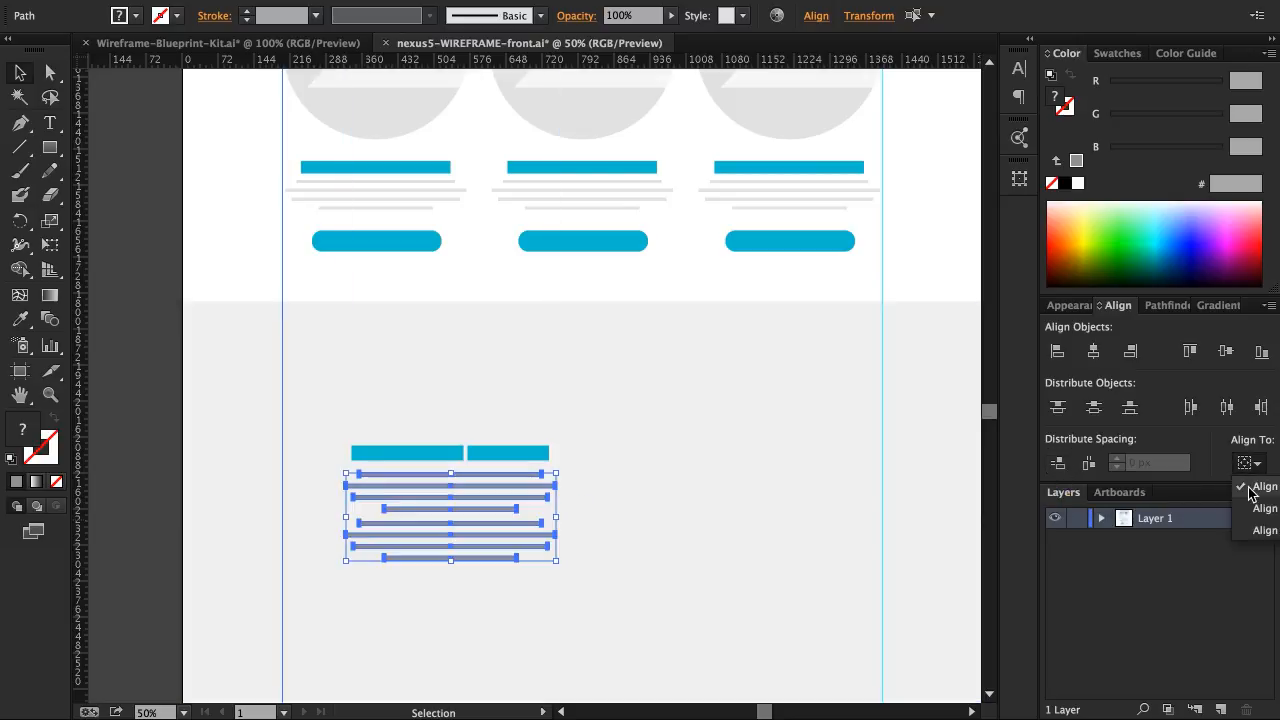
click(1262, 488)
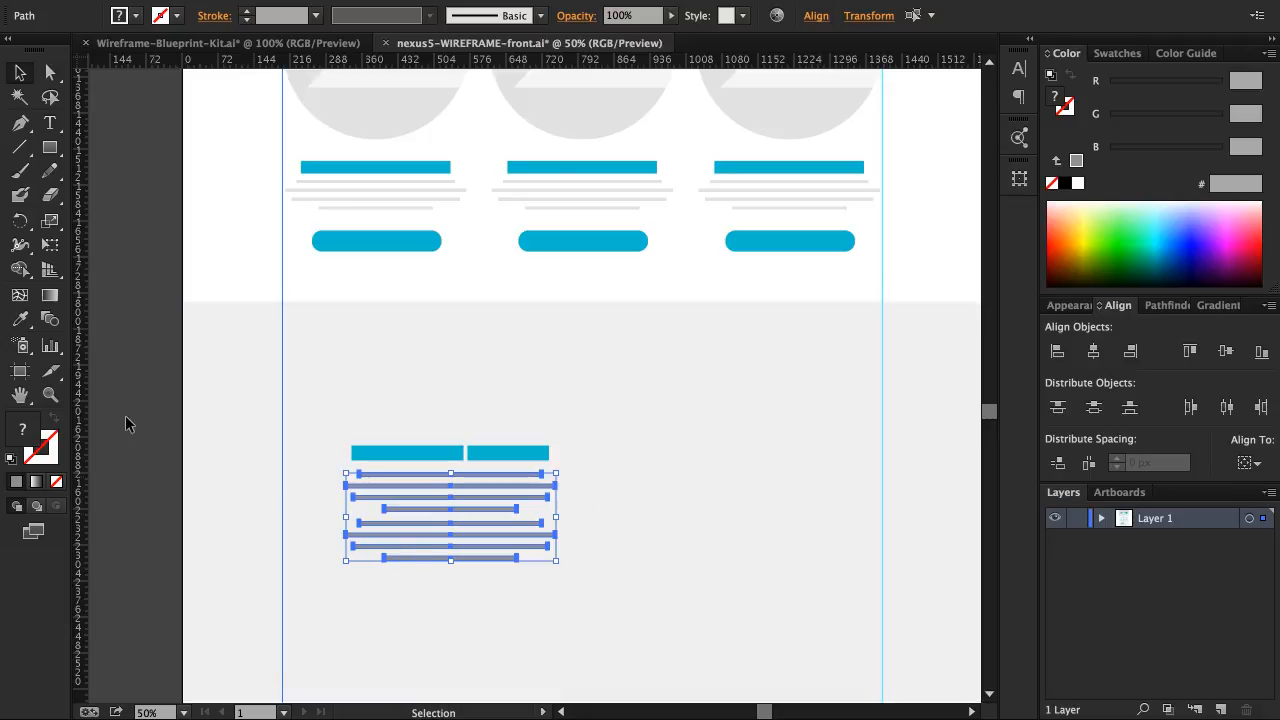
Step: Select the eight gray lines individually, distribute their vertical spacing evenly, and group them
click(156, 259)
shift+click(470, 555)
shift+click(474, 546)
shift+click(476, 534)
shift+click(478, 522)
shift+click(482, 509)
shift+click(482, 497)
shift+click(482, 485)
shift+click(484, 473)
click(1066, 463)
key(v)
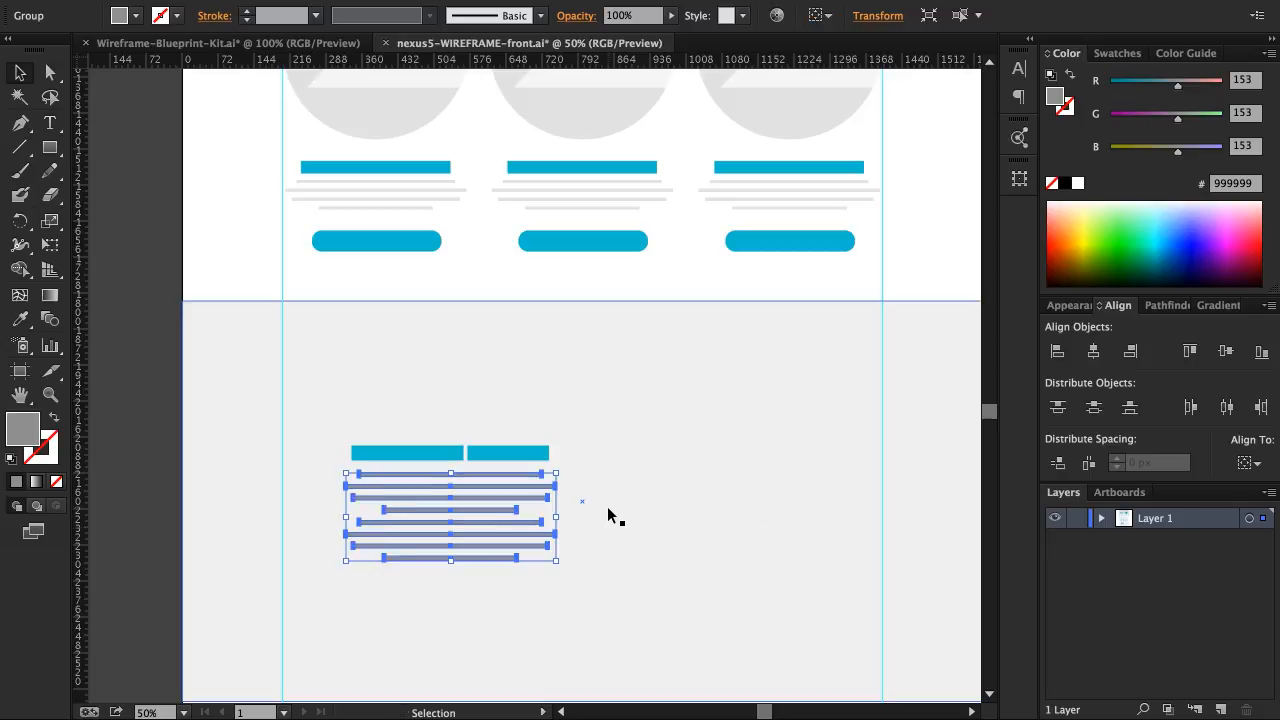
Step: Group the two blue heading bars with the eight-line paragraph
click(435, 455)
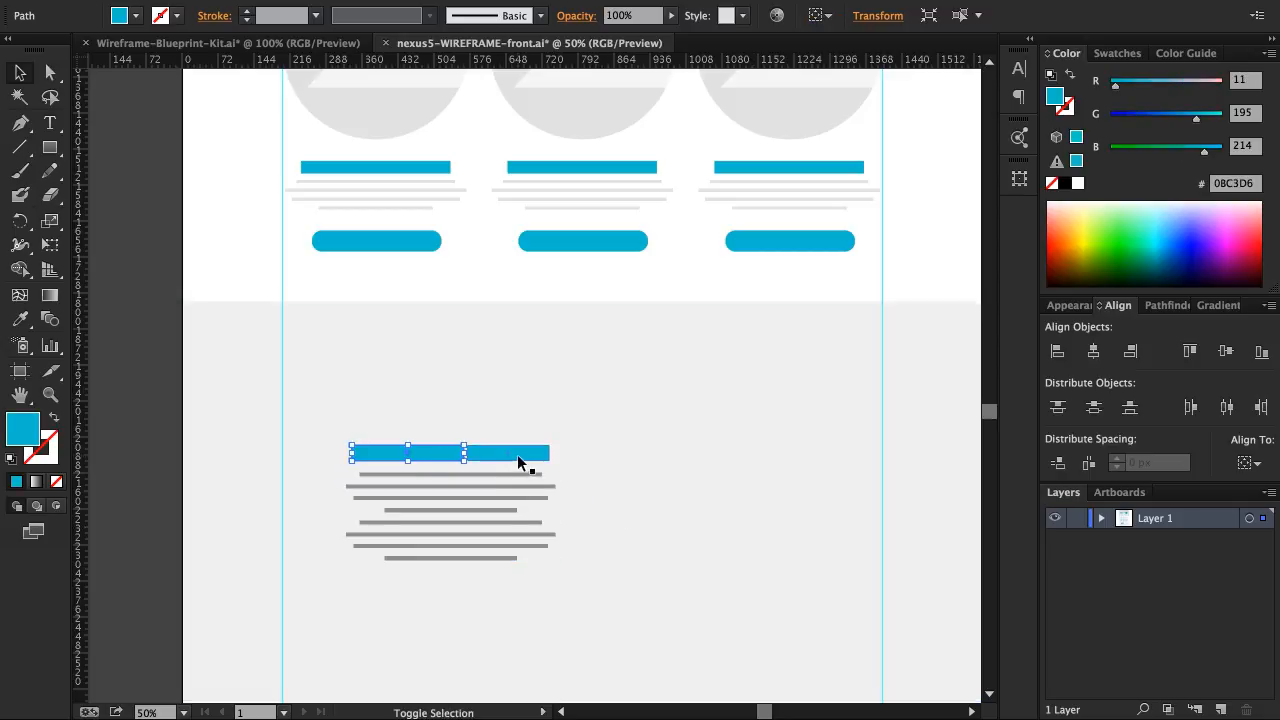
shift+click(466, 499)
key(super+g)
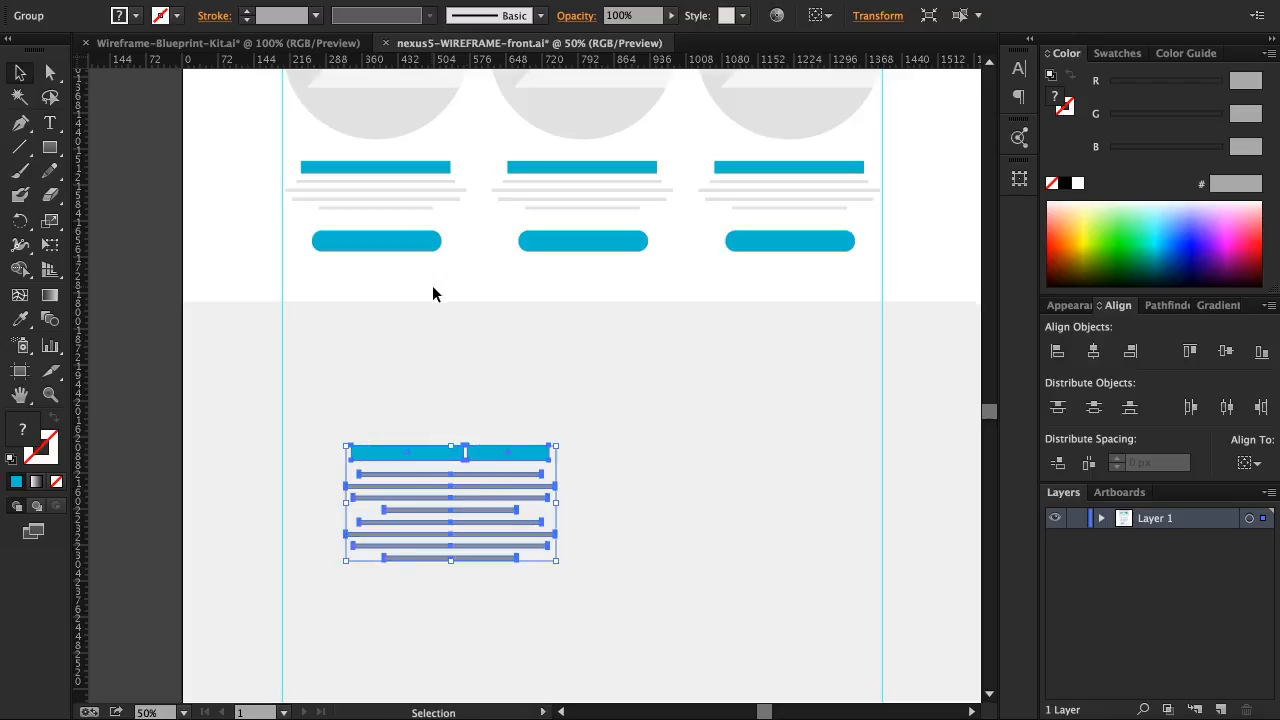
Step: Copy the large blue rounded button from Wireframe-Blueprint-Kit.ai and place it just below the gray section's paragraph
click(266, 42)
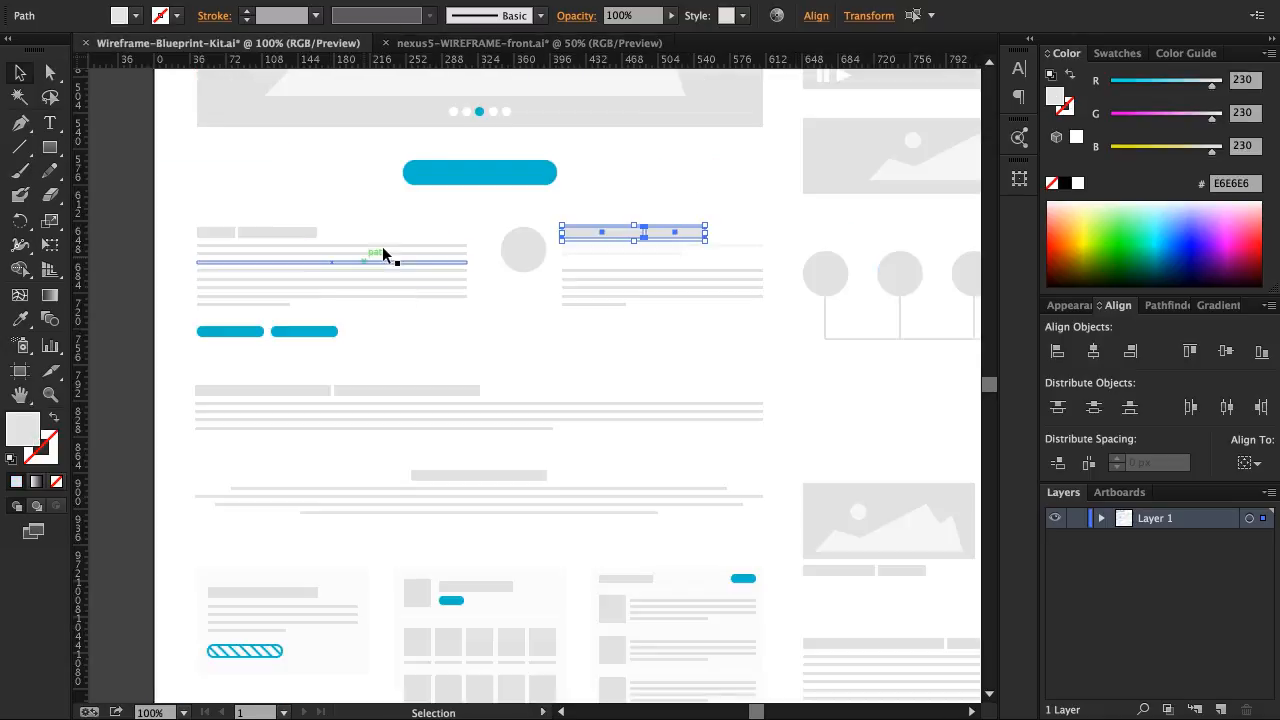
drag(430, 174, 495, 596)
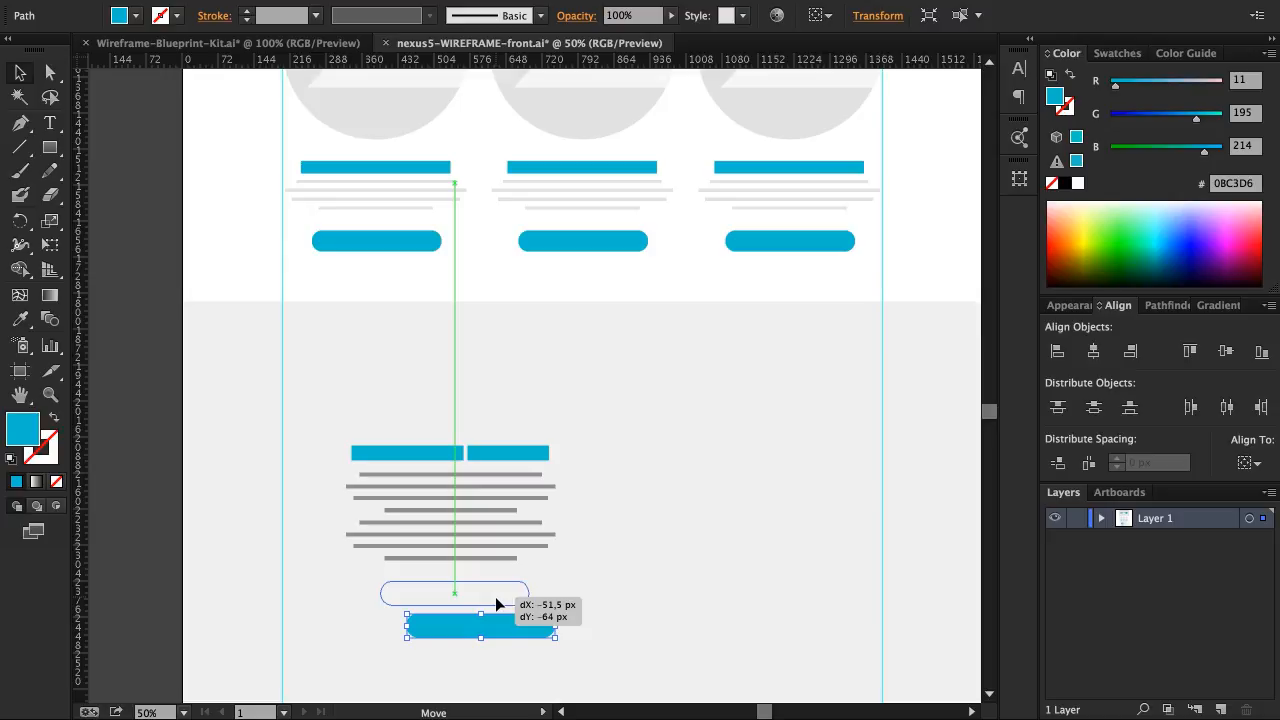
drag(495, 596, 495, 596)
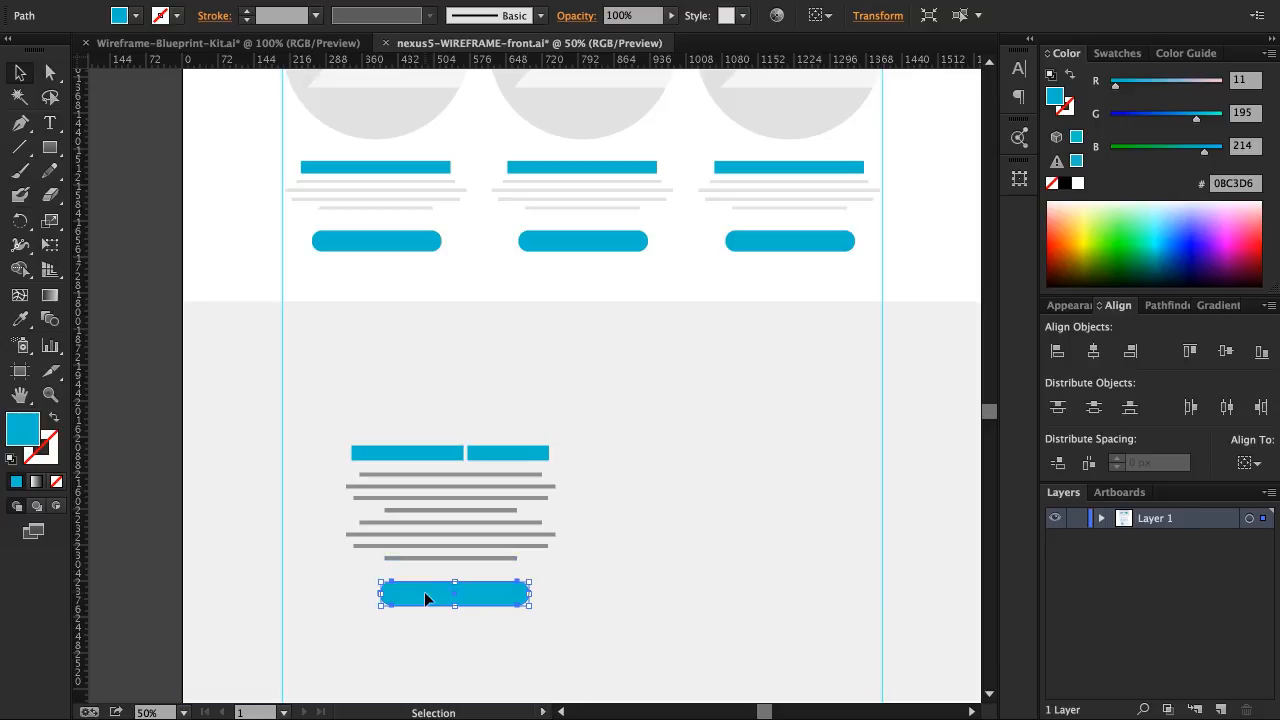
drag(489, 600, 488, 597)
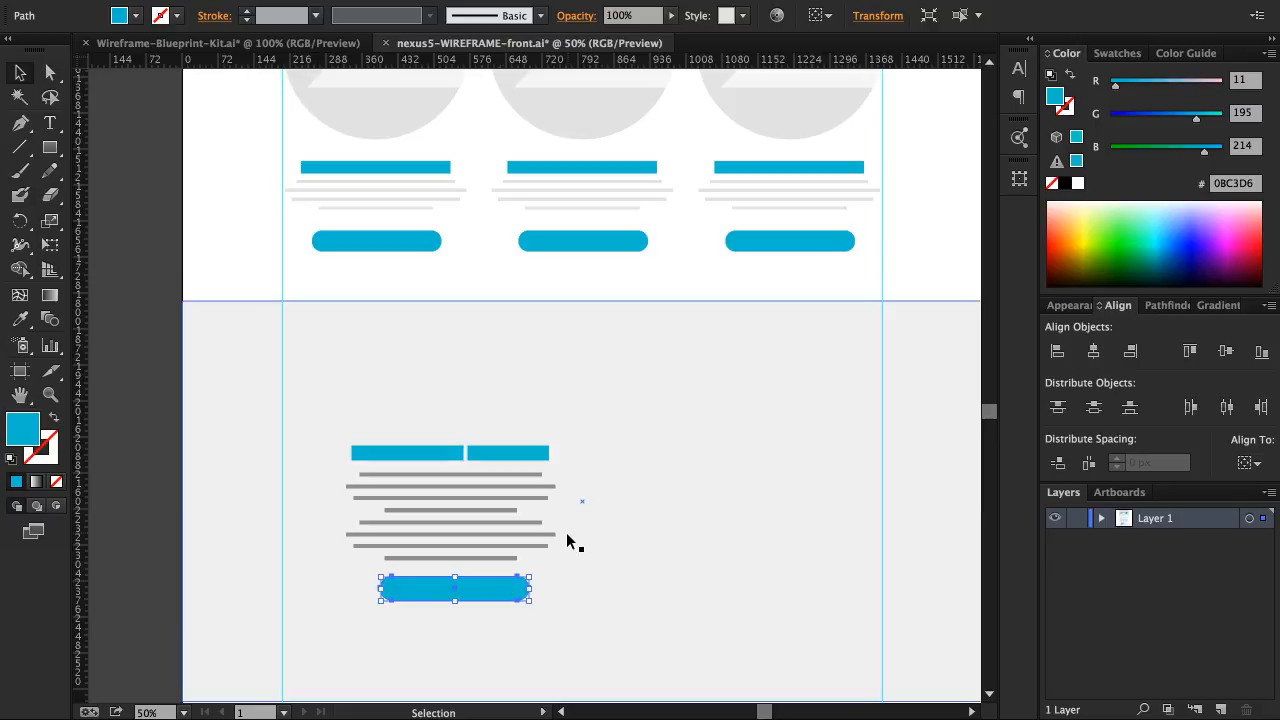
Step: Center the blue button horizontally with the heading and paragraph, group them, and move the group to the left guide in the gray section
shift+click(485, 555)
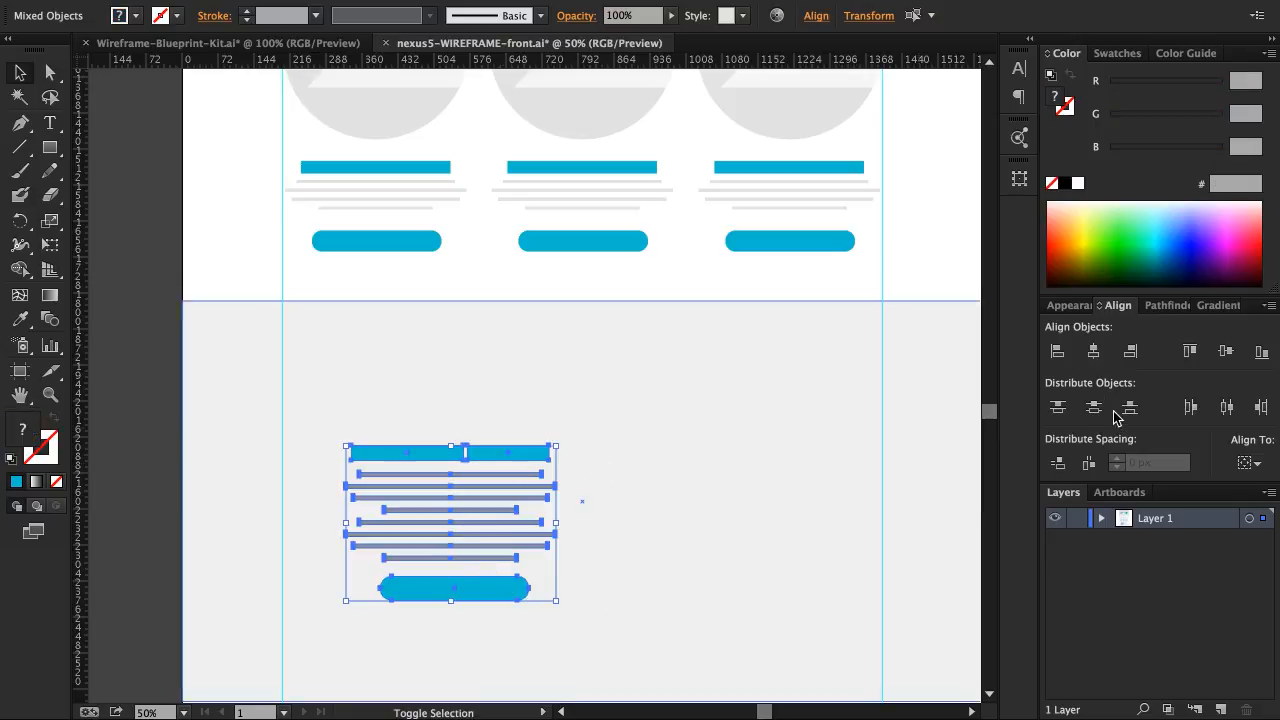
click(1093, 352)
key(ctrl+g)
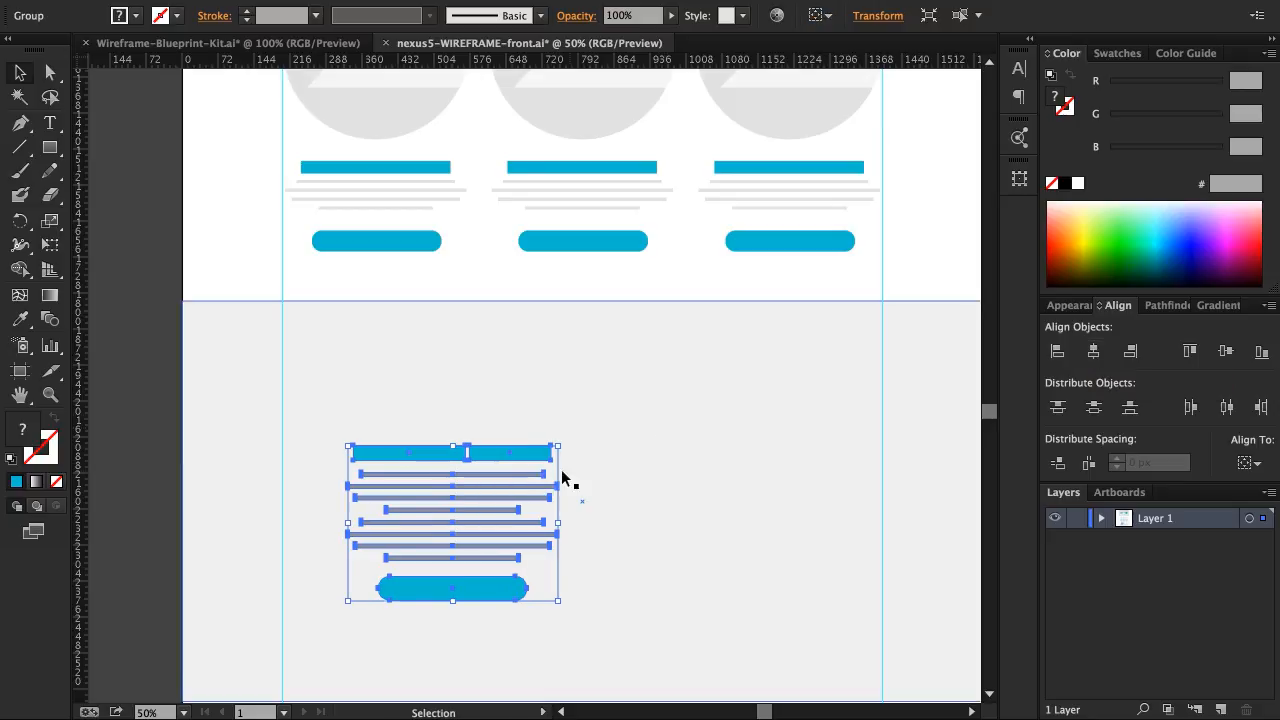
drag(500, 454, 431, 411)
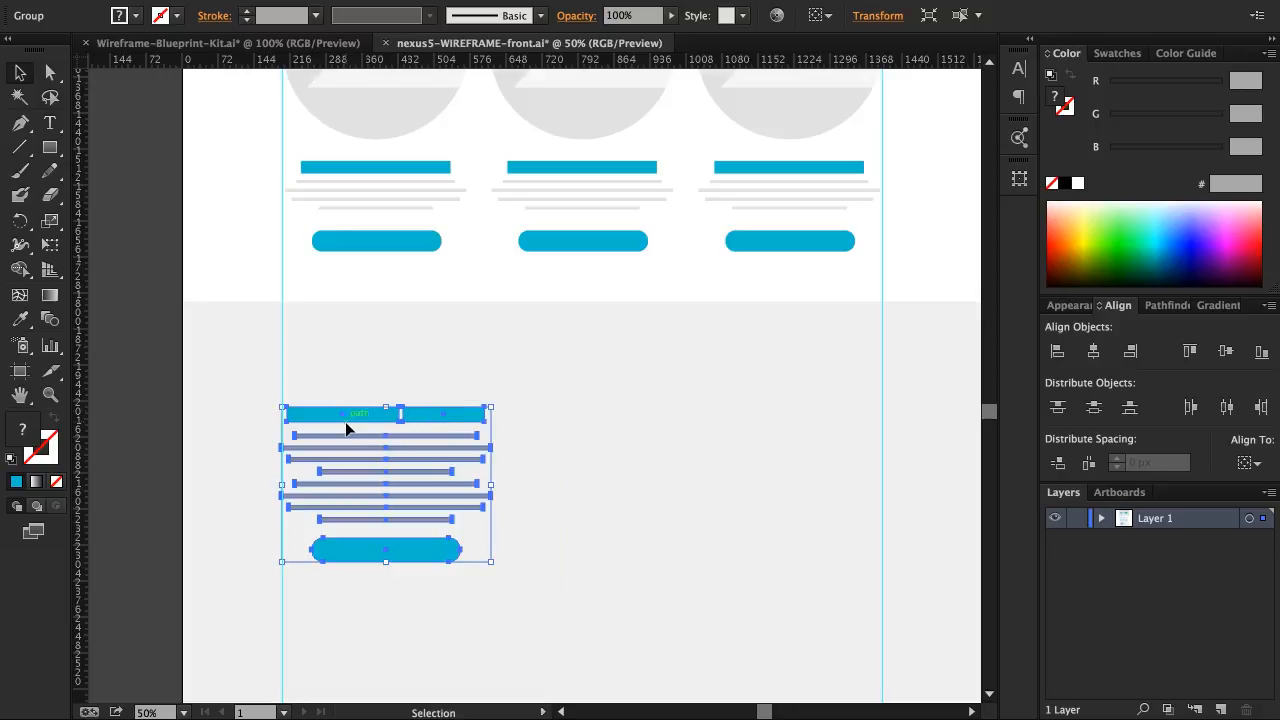
Step: Duplicate the grouped text column twice, placing one copy against the right guide and one in the middle
scroll(347, 428, right, 6)
drag(227, 418, 594, 419)
click(439, 414)
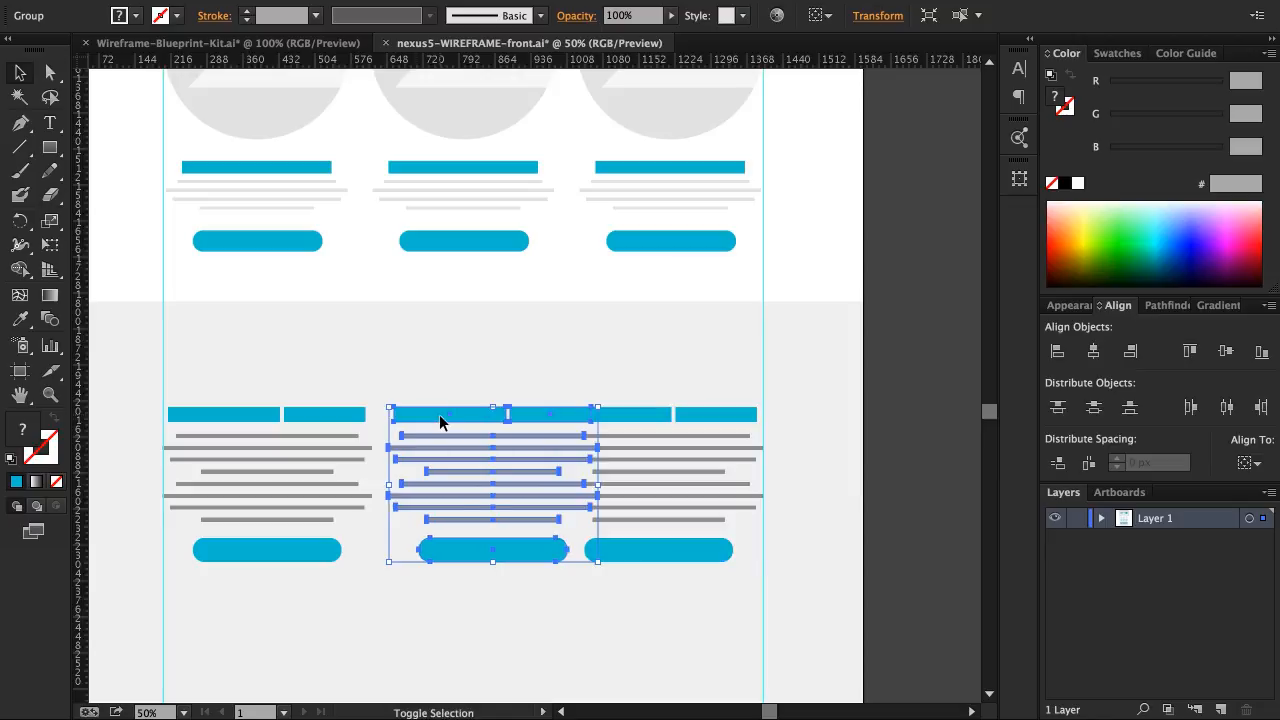
Step: Narrow the three text columns so they no longer overlap, and reposition the copies across the width between the guides
shift+click(256, 415)
shift+click(650, 425)
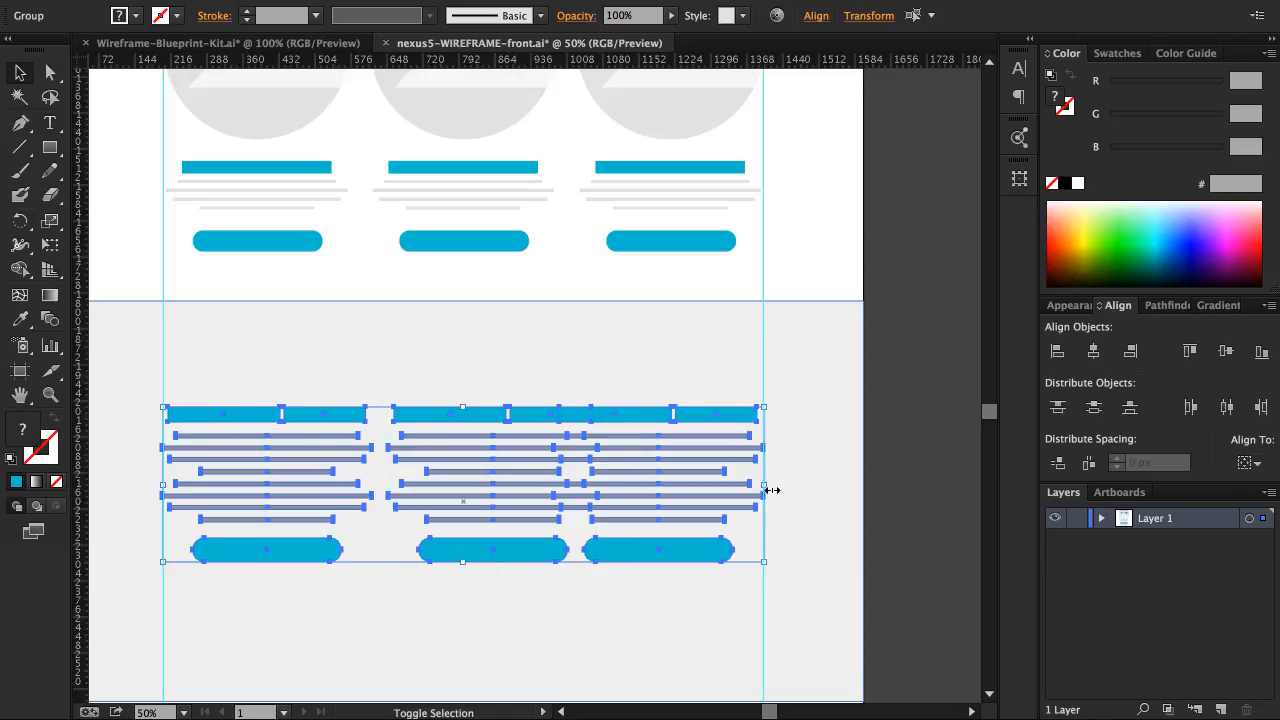
drag(767, 486, 697, 470)
click(453, 620)
click(549, 484)
drag(403, 418, 455, 423)
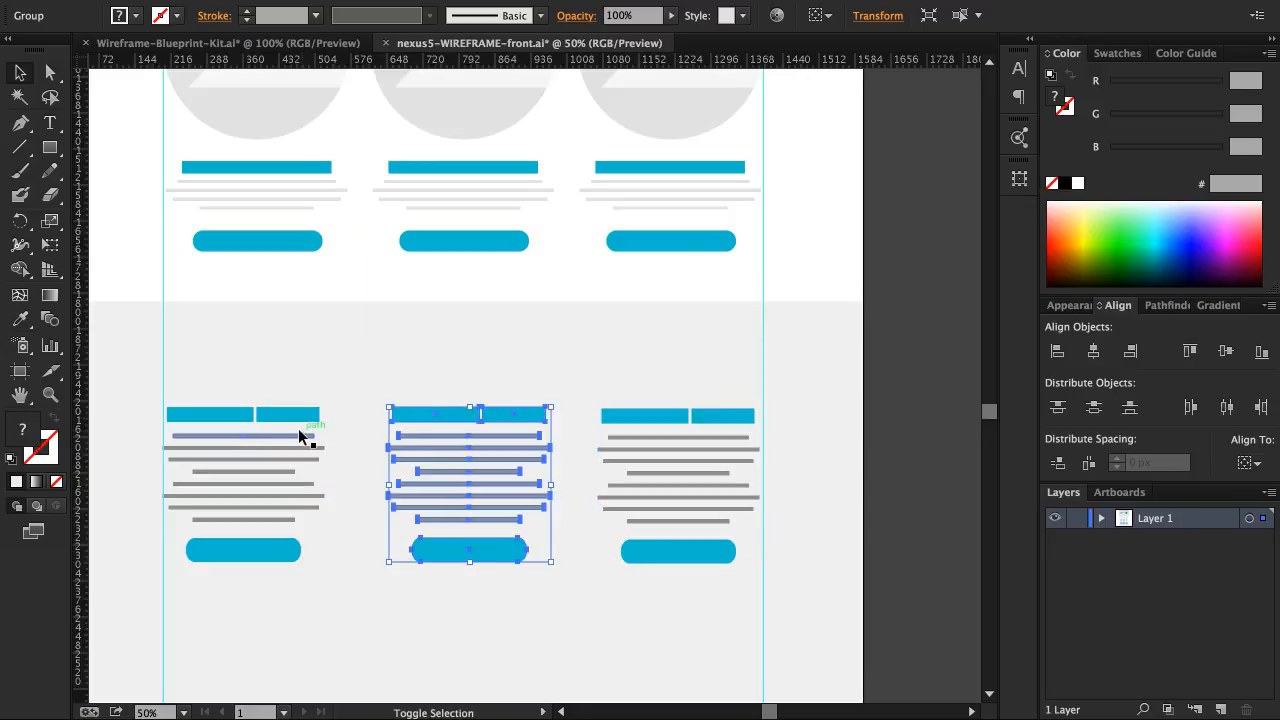
Step: Select all three text columns and distribute their horizontal spacing evenly
shift+click(221, 417)
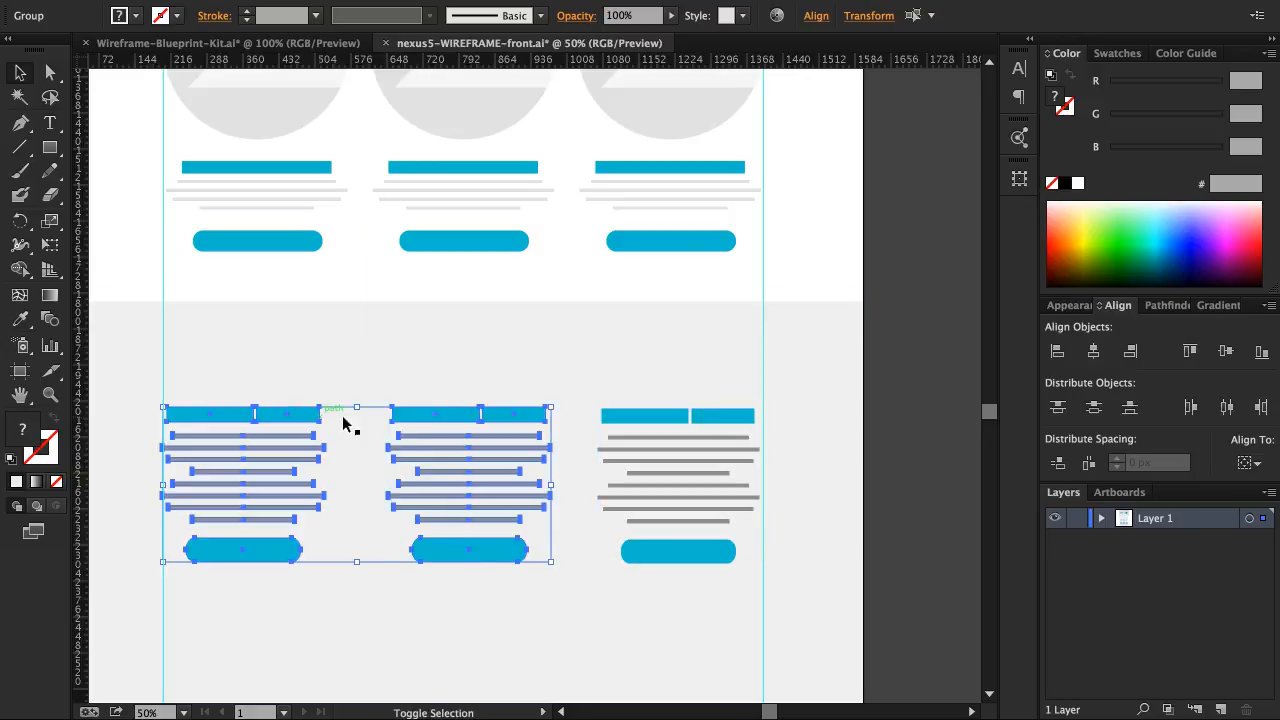
shift+click(686, 420)
click(1250, 463)
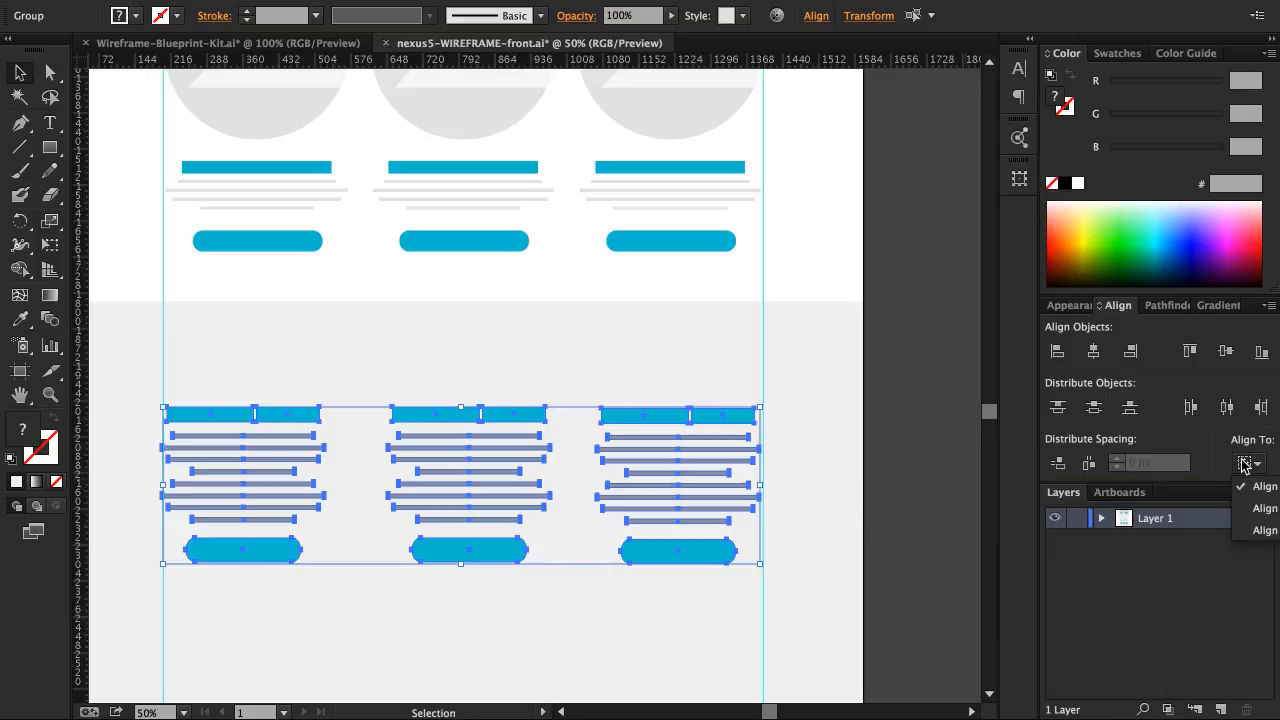
click(1250, 485)
click(1089, 463)
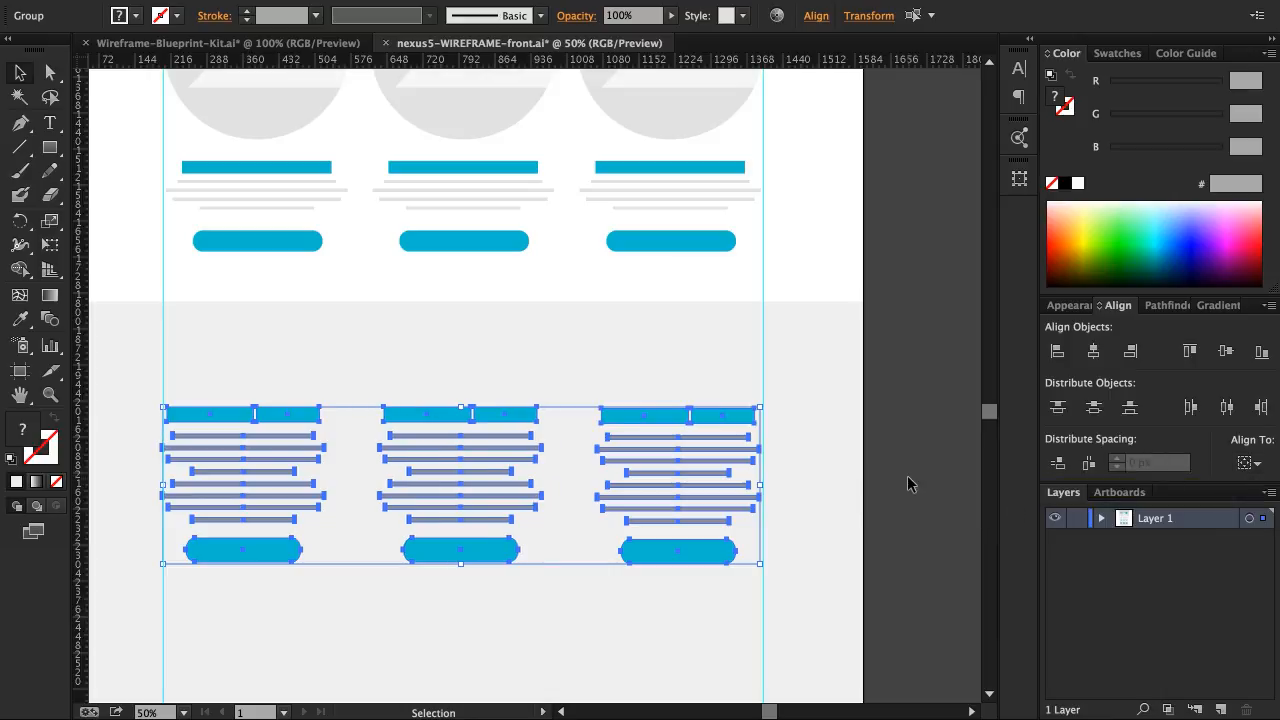
Step: Group the three text columns and center the group horizontally on the artboard
key(a)
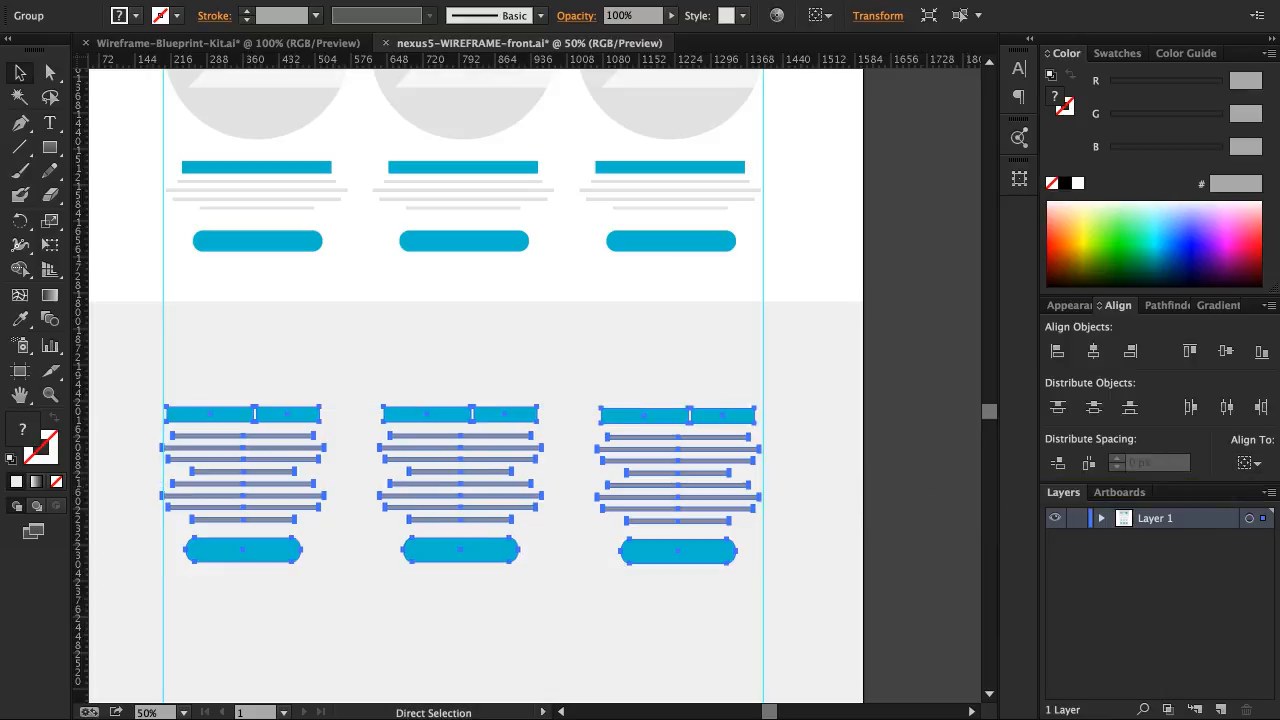
click(1250, 463)
click(1255, 529)
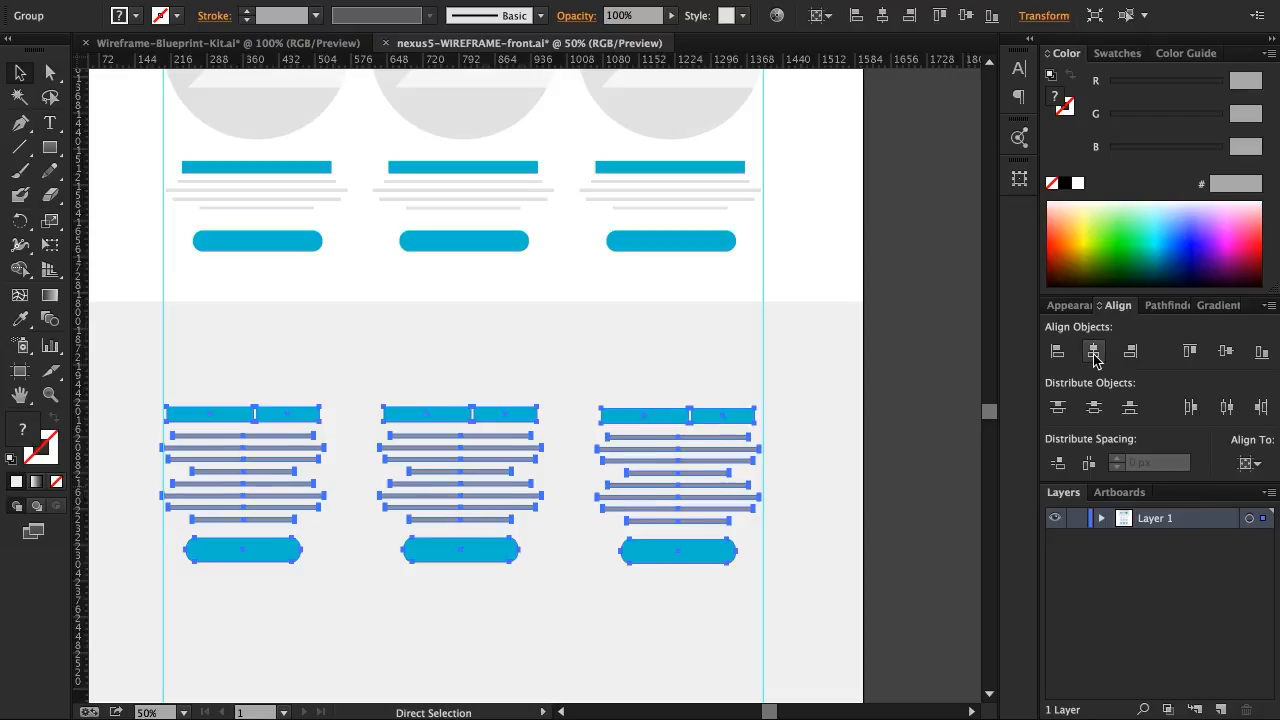
key(v)
click(909, 452)
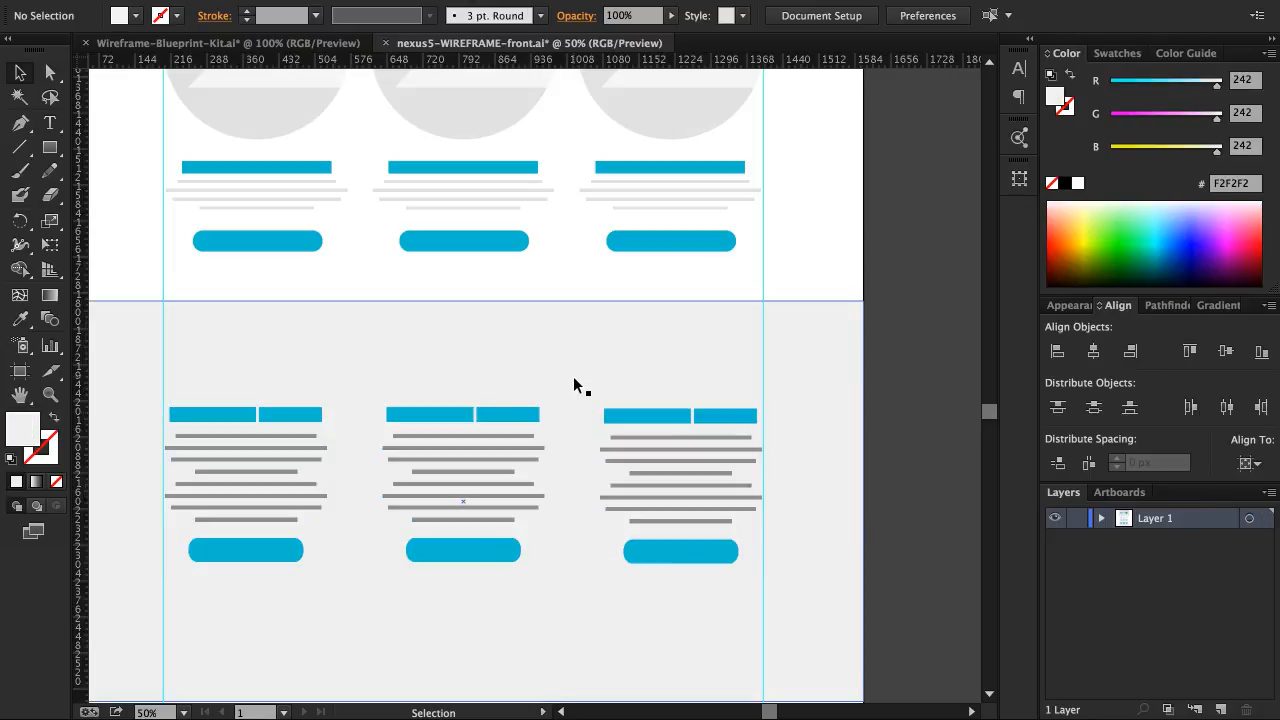
Step: Copy the heading bar and two text lines from above the circle images to the top of the gray section, in front of its background
scroll(581, 373, up, 2)
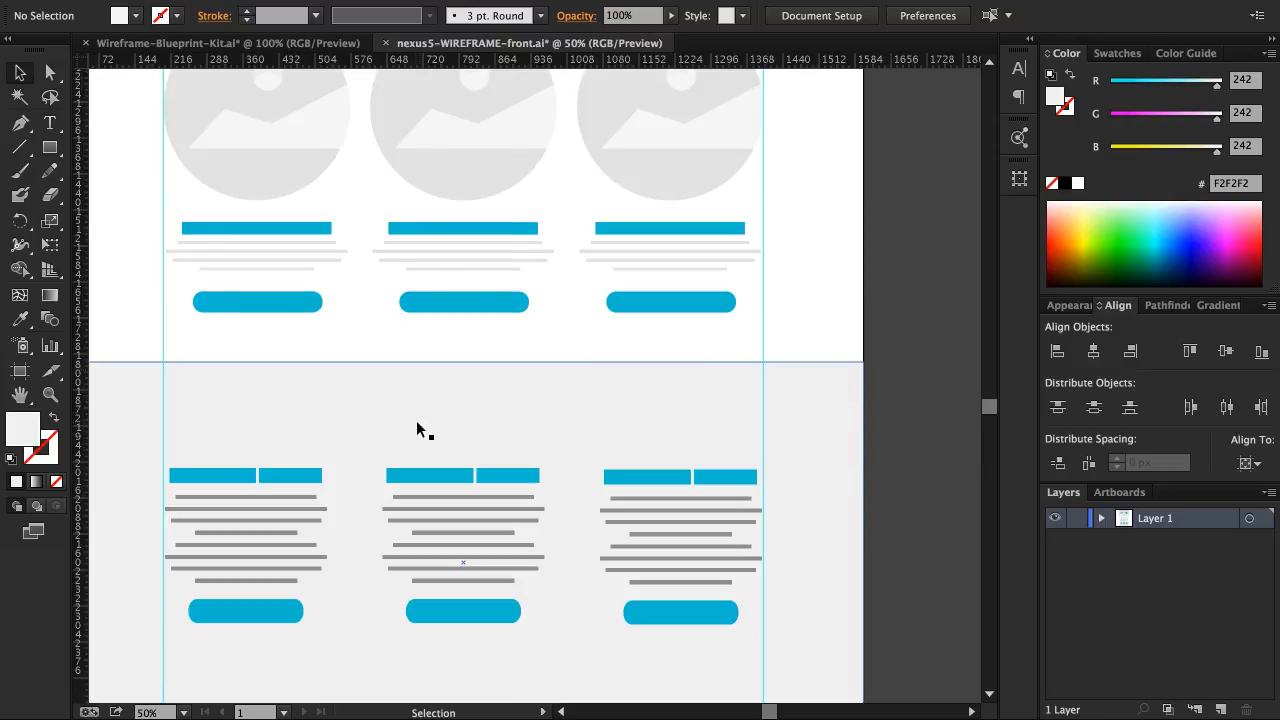
scroll(417, 428, up, 5)
click(453, 169)
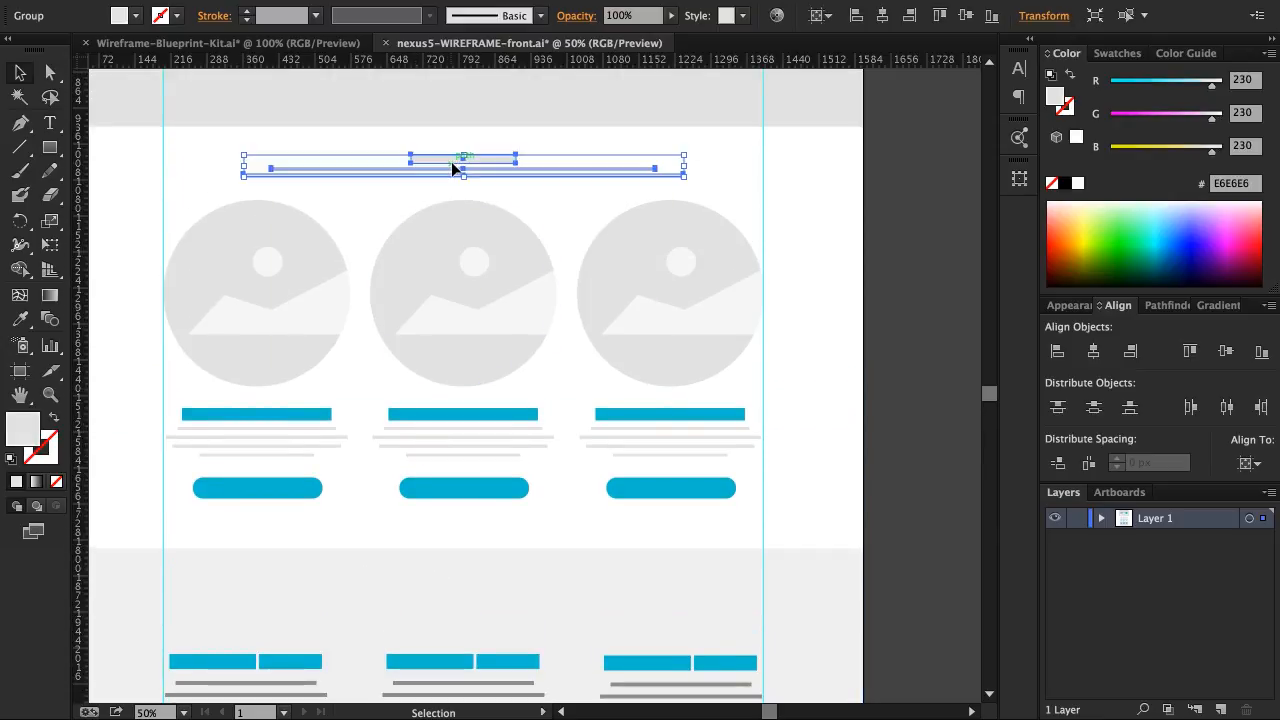
drag(453, 169, 446, 580)
scroll(463, 526, down, 3)
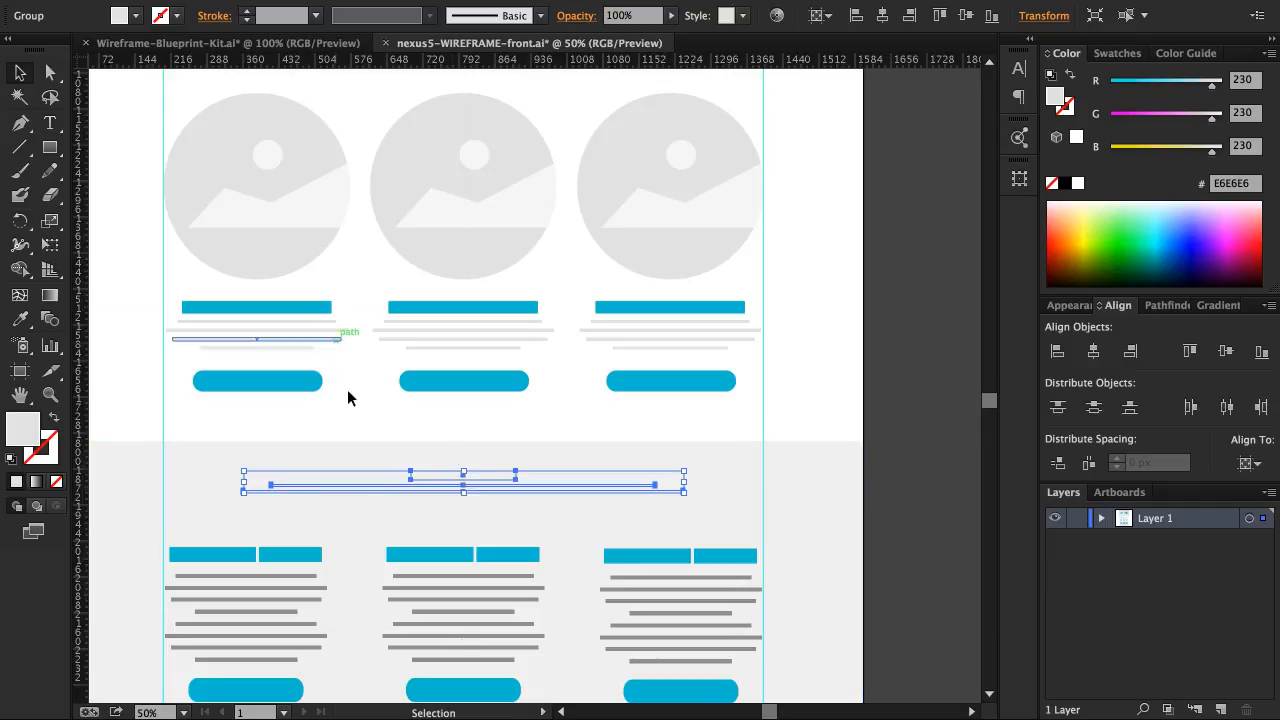
right_click(440, 483)
mouse_move(560, 645)
click(666, 646)
Step: Darken the fill of the copied heading and text lines in the gray section to gray B3B3B3
click(136, 15)
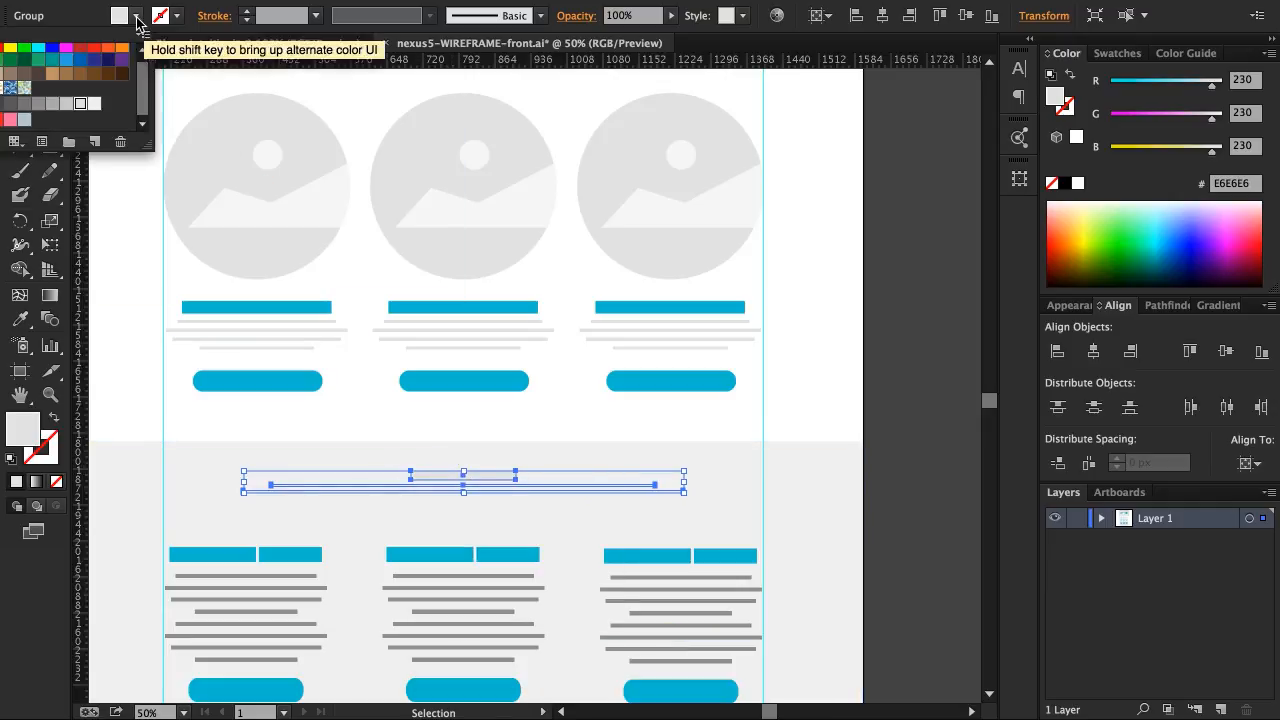
click(38, 104)
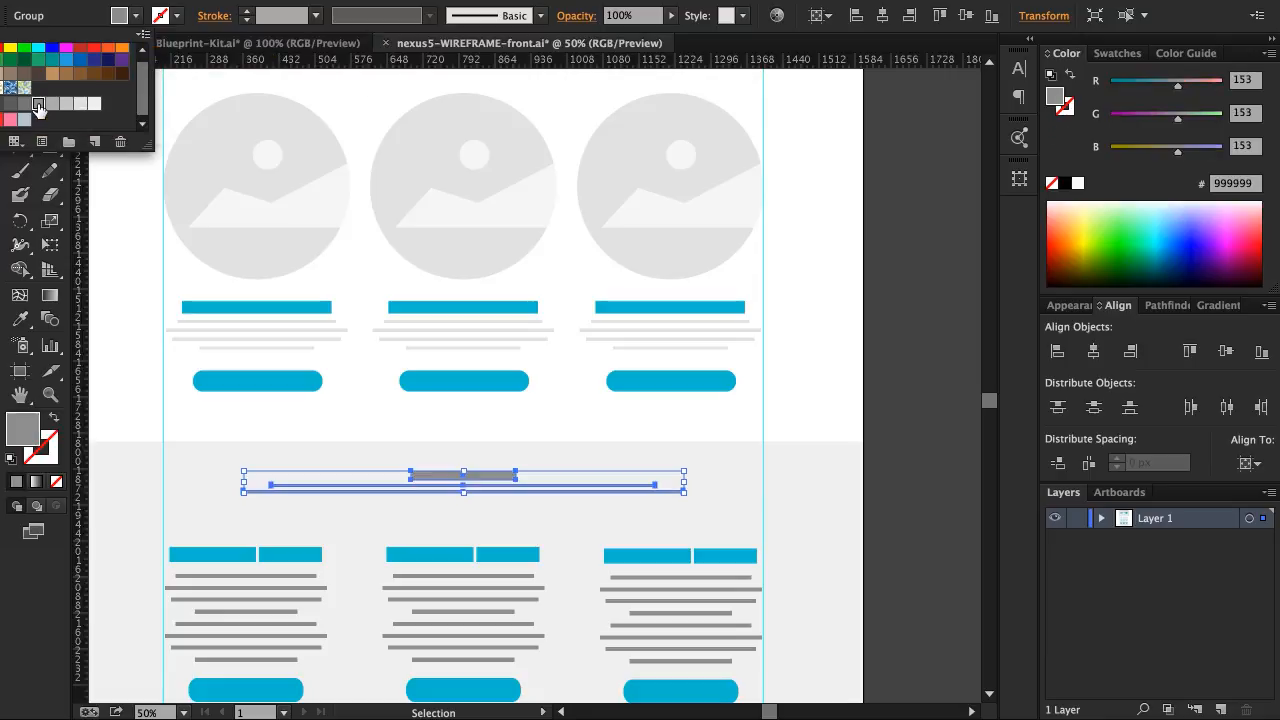
click(52, 104)
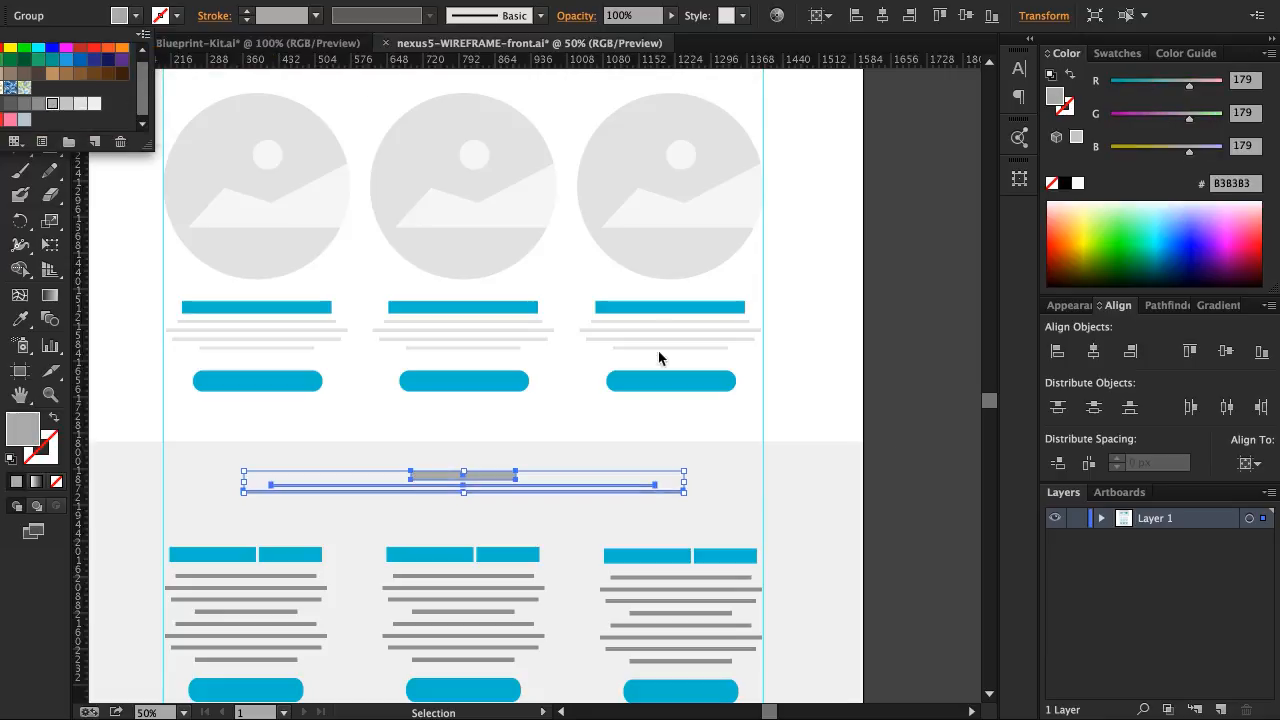
click(872, 433)
Step: Move the group of three text columns up, closer to the gray section's heading lines
scroll(872, 433, down, 3)
click(486, 438)
drag(464, 471, 465, 449)
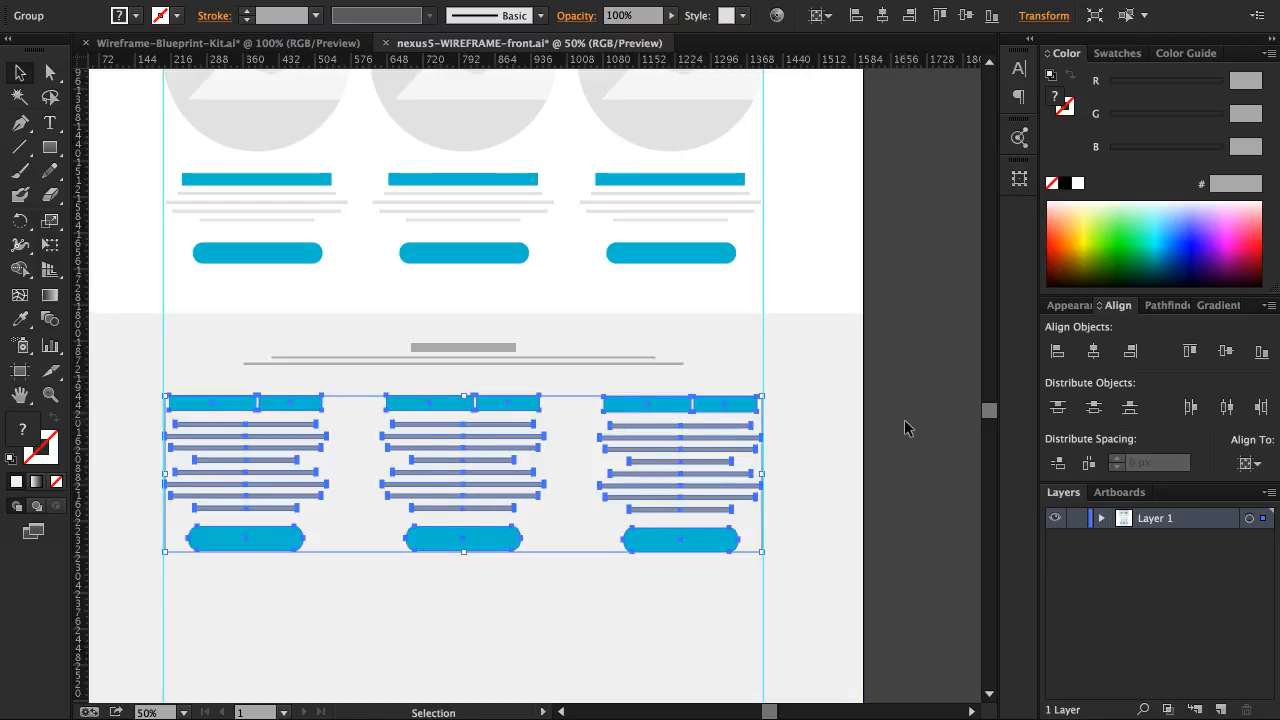
Step: Shorten the gray background rectangle so its lower edge sits just below the three blue buttons
scroll(906, 429, down, 3)
click(496, 566)
drag(466, 577, 466, 449)
scroll(500, 489, up, 3)
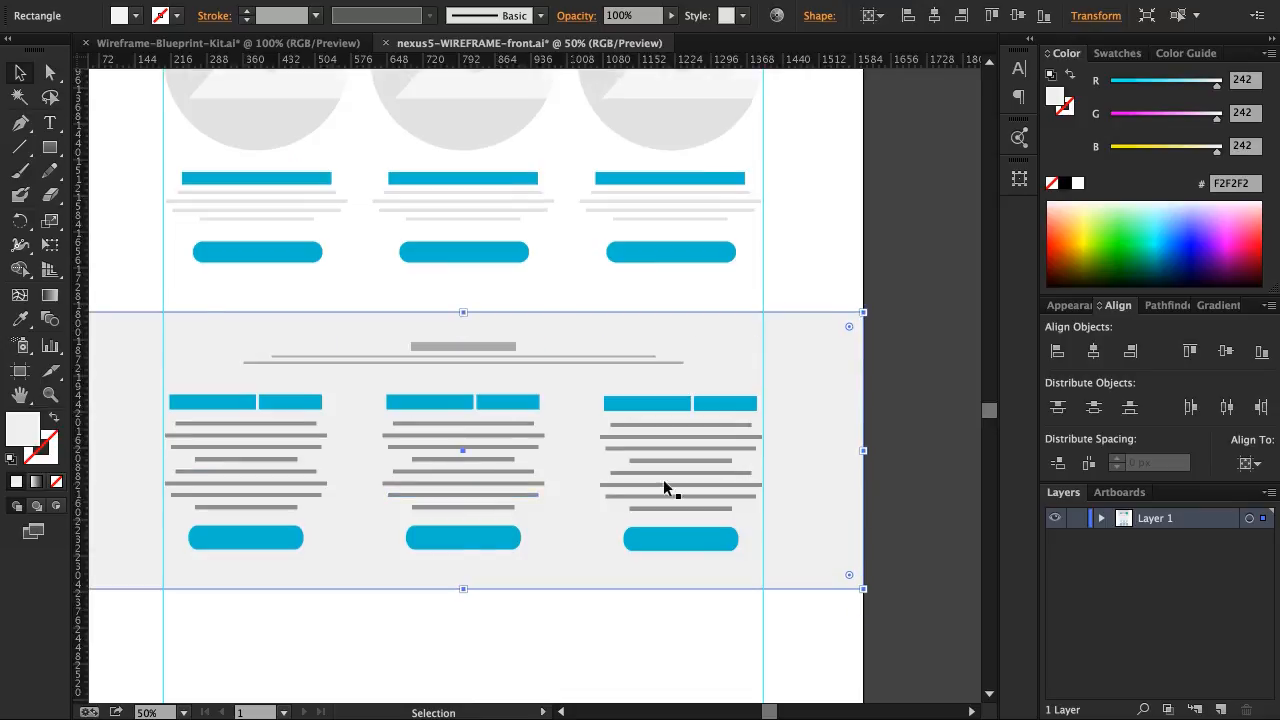
click(908, 427)
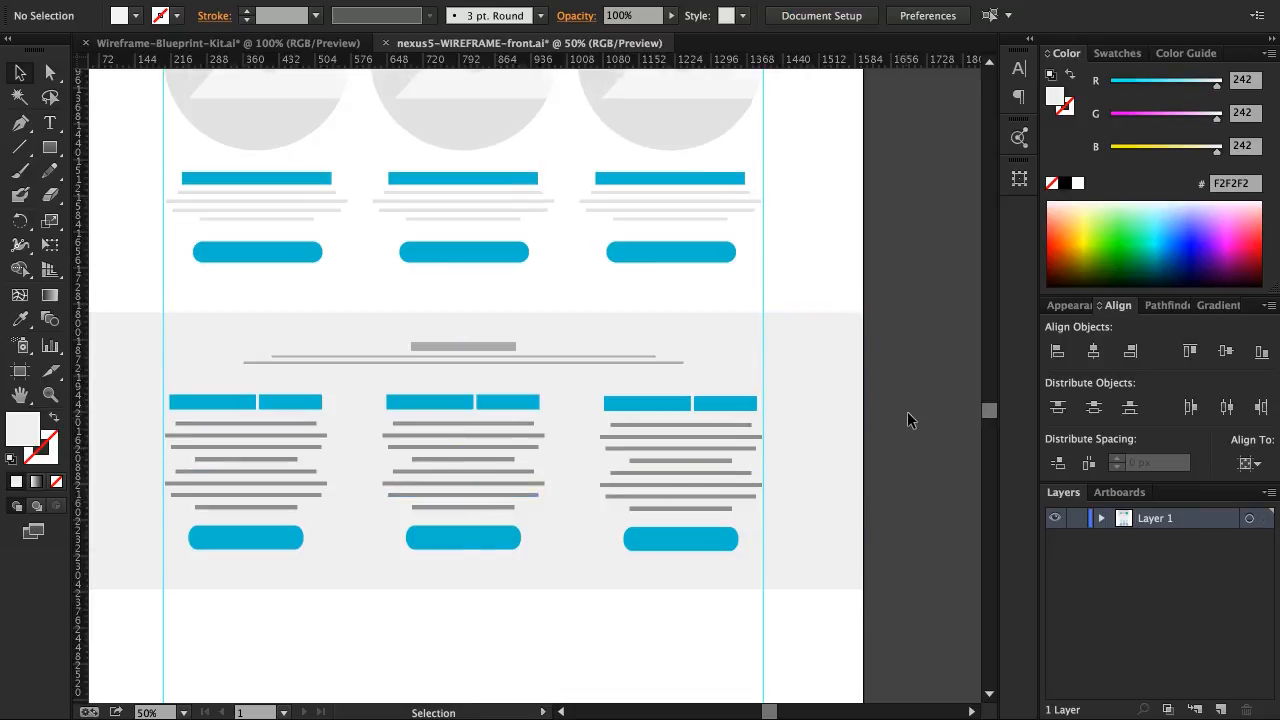
Step: Save the front-page wireframe document
scroll(909, 389, up, 2)
scroll(910, 390, left, 1)
key(ctrl+s)
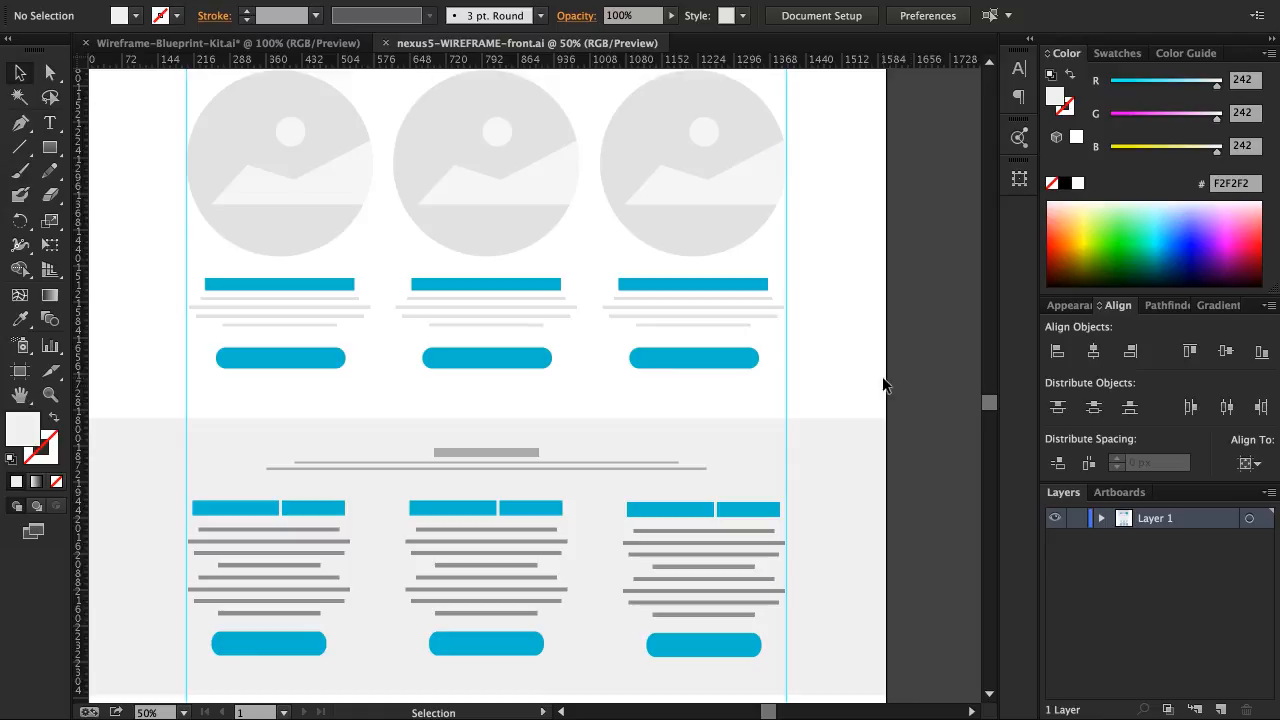
scroll(885, 380, left, 1)
scroll(892, 373, up, 2)
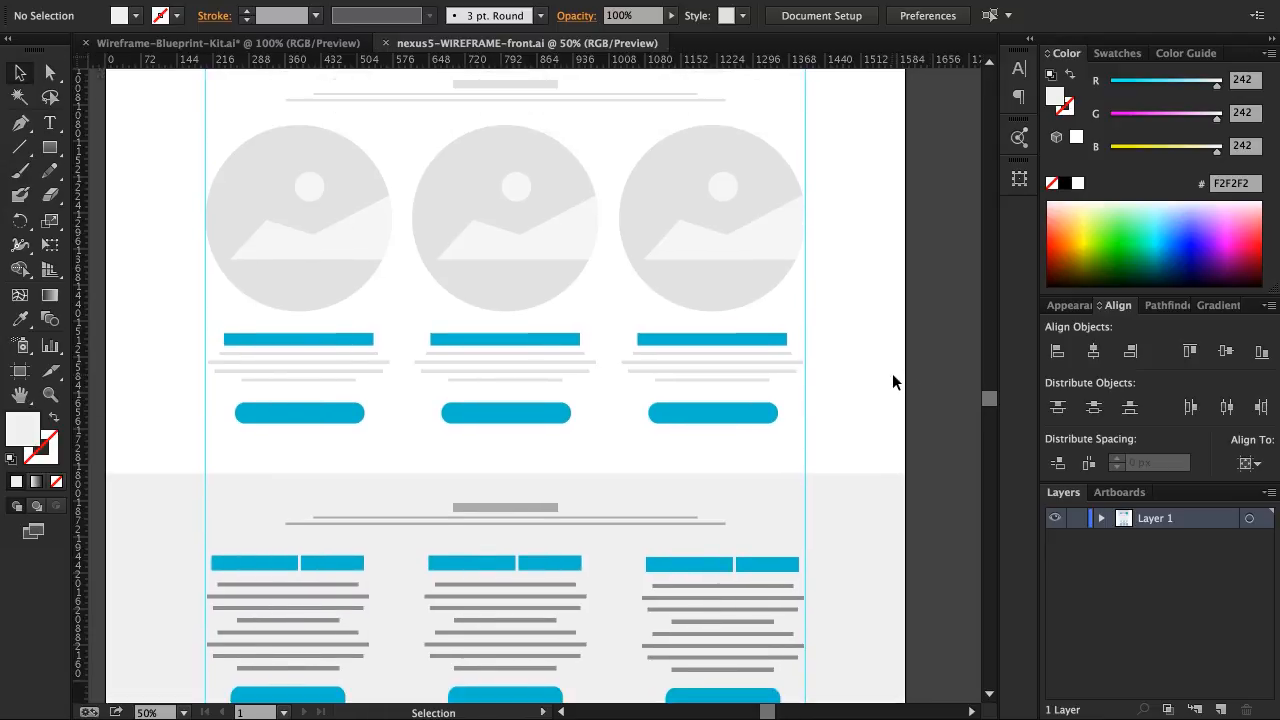
scroll(790, 242, up, 2)
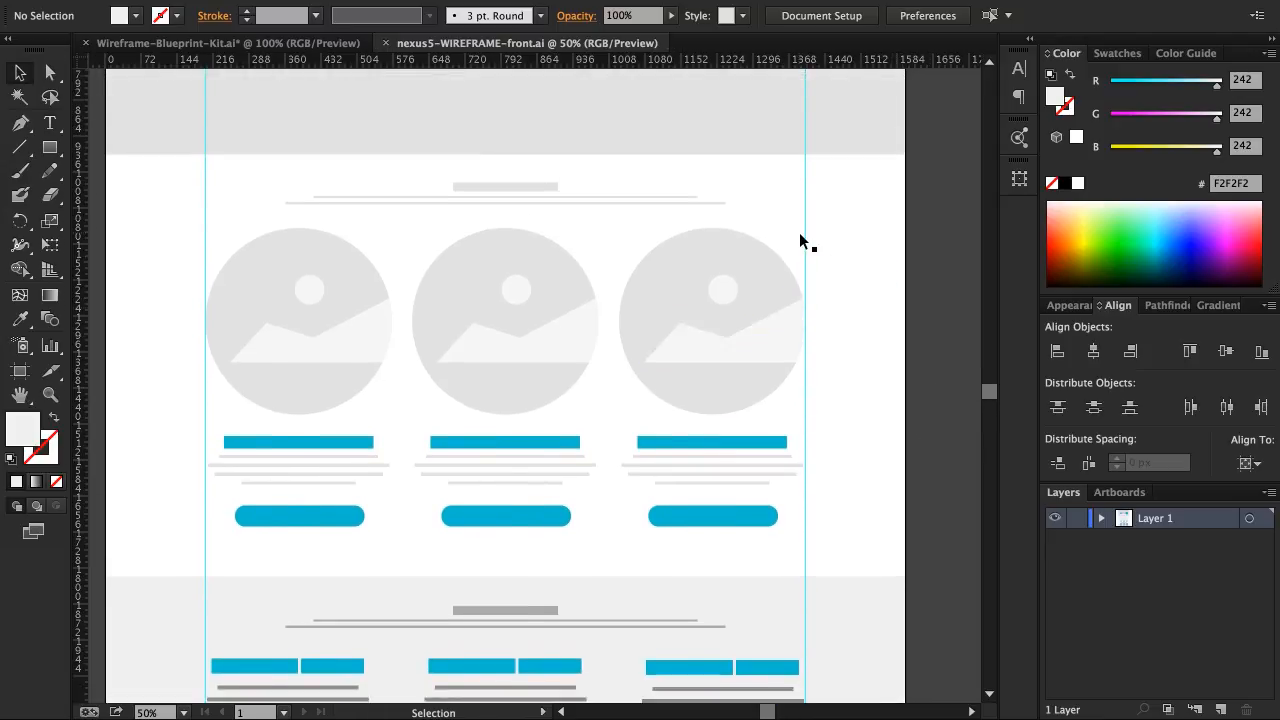
scroll(800, 234, down, 1)
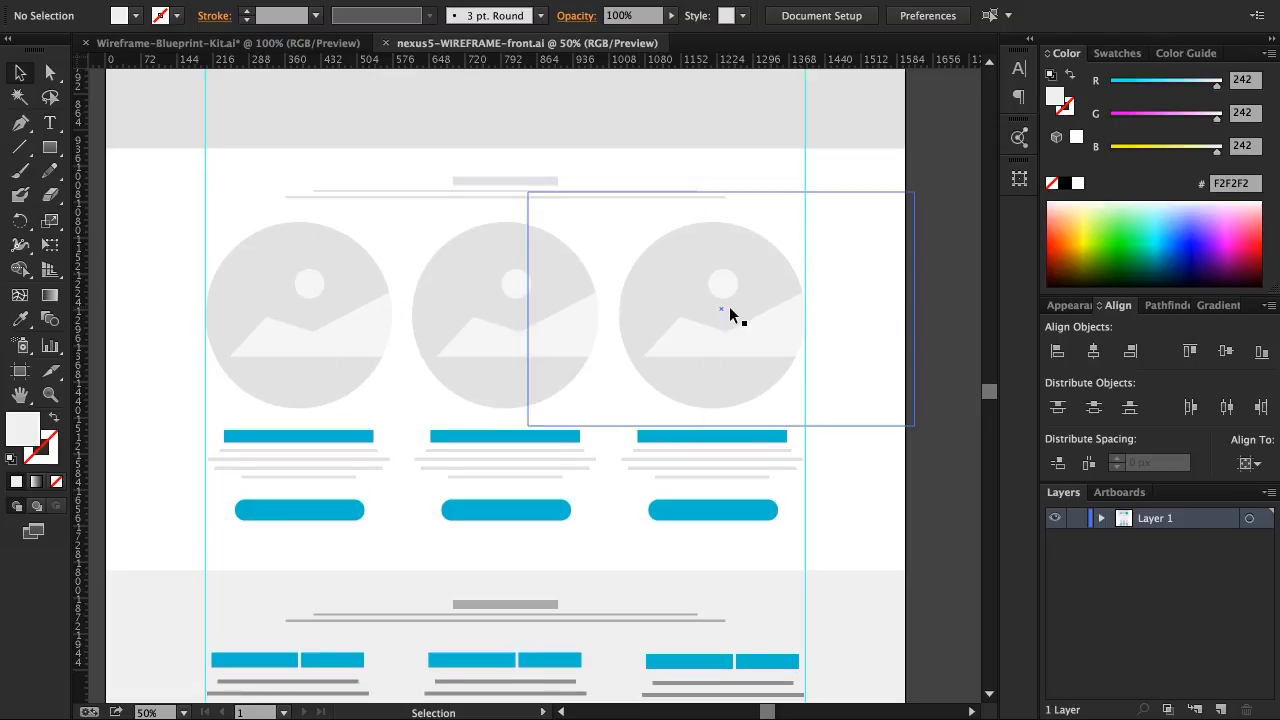
scroll(732, 314, down, 2)
scroll(729, 306, down, 4)
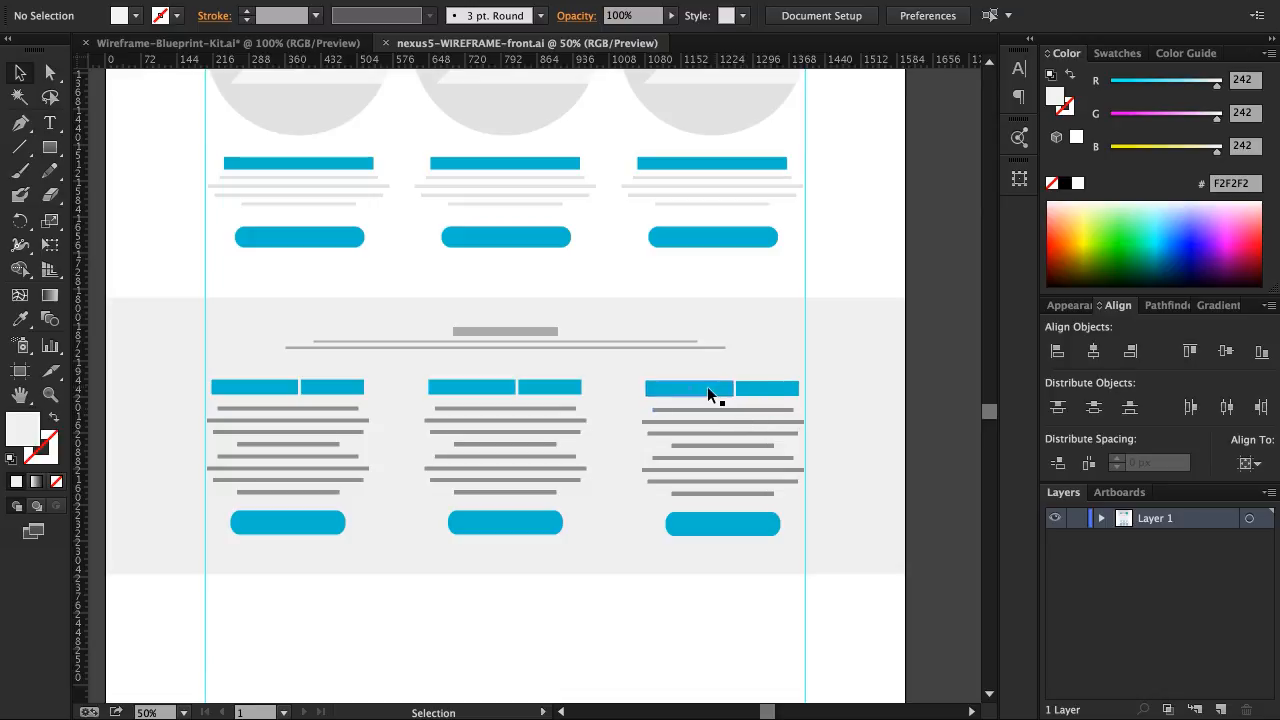